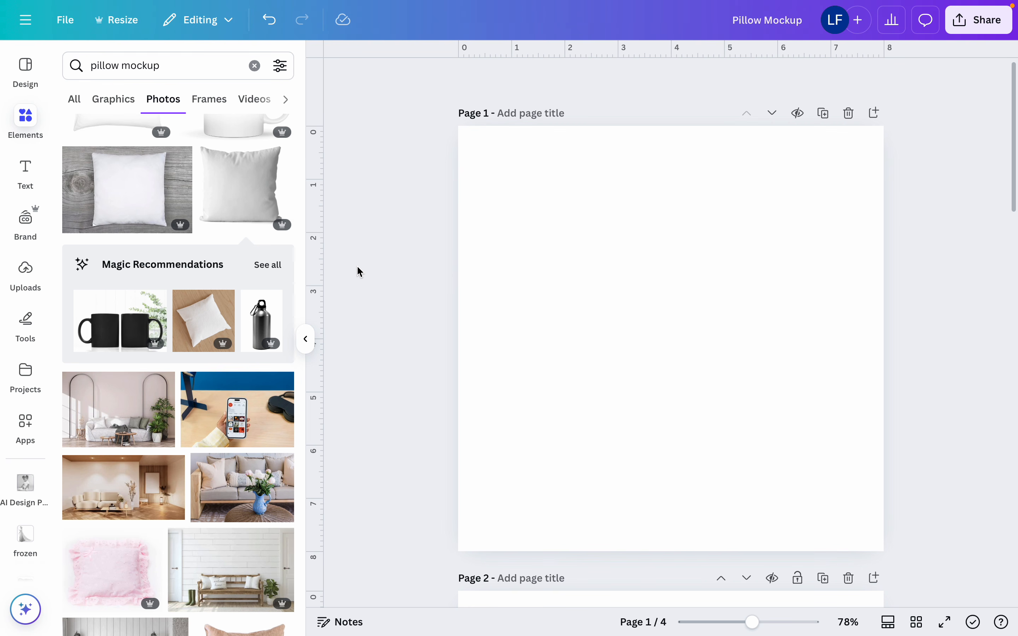
Add the black gradient background from the recently used elements to page 1
{"action": "left_click", "coordinate": [254, 65]}
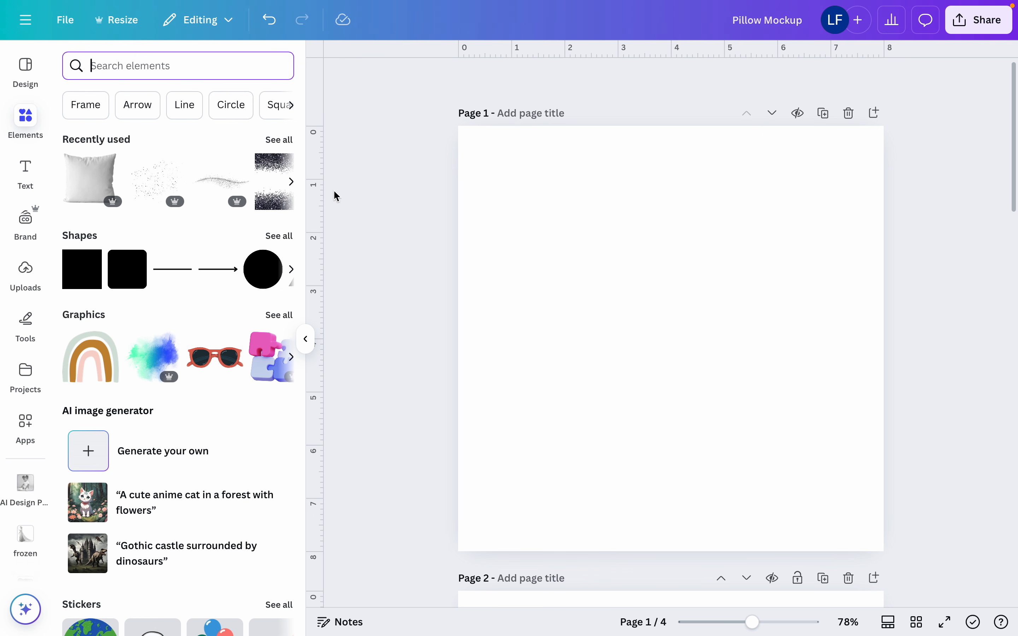
{"action": "left_click", "coordinate": [278, 139]}
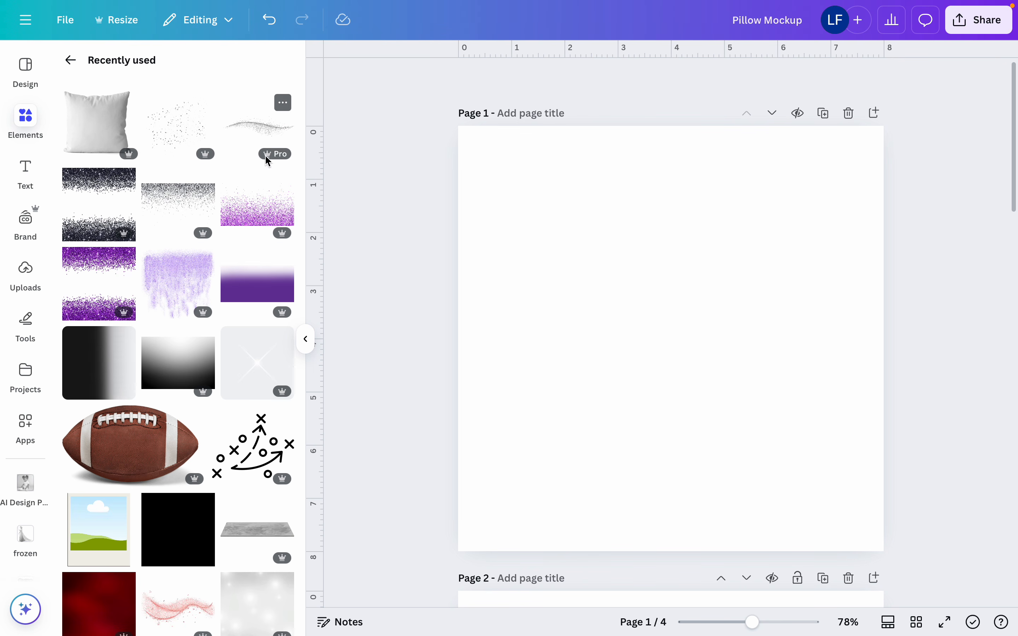
{"action": "left_click", "coordinate": [109, 370]}
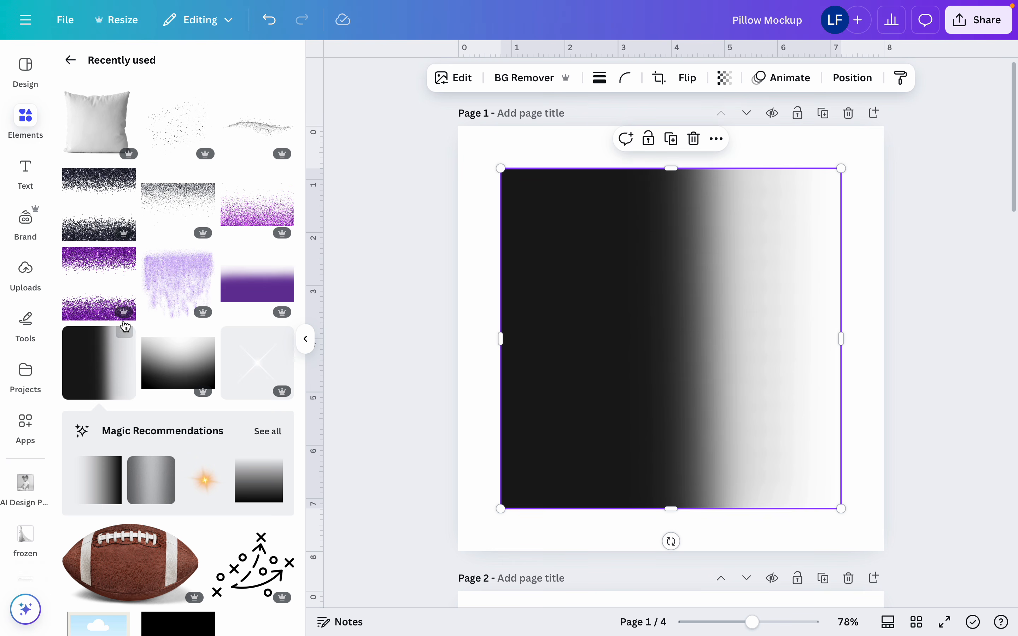
{"action": "left_click", "coordinate": [125, 338]}
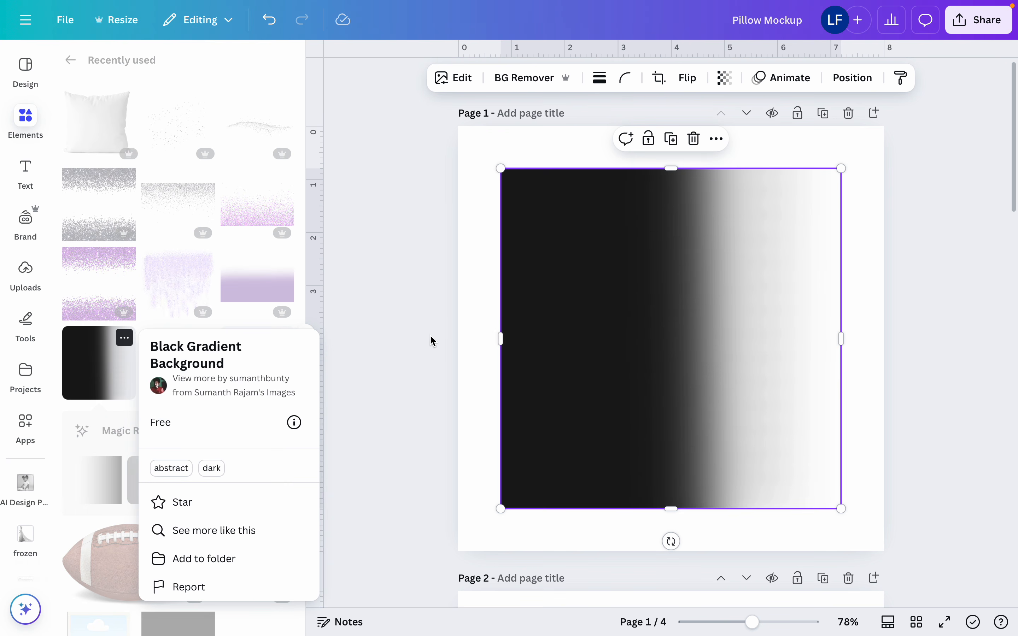
{"action": "left_click", "coordinate": [587, 308]}
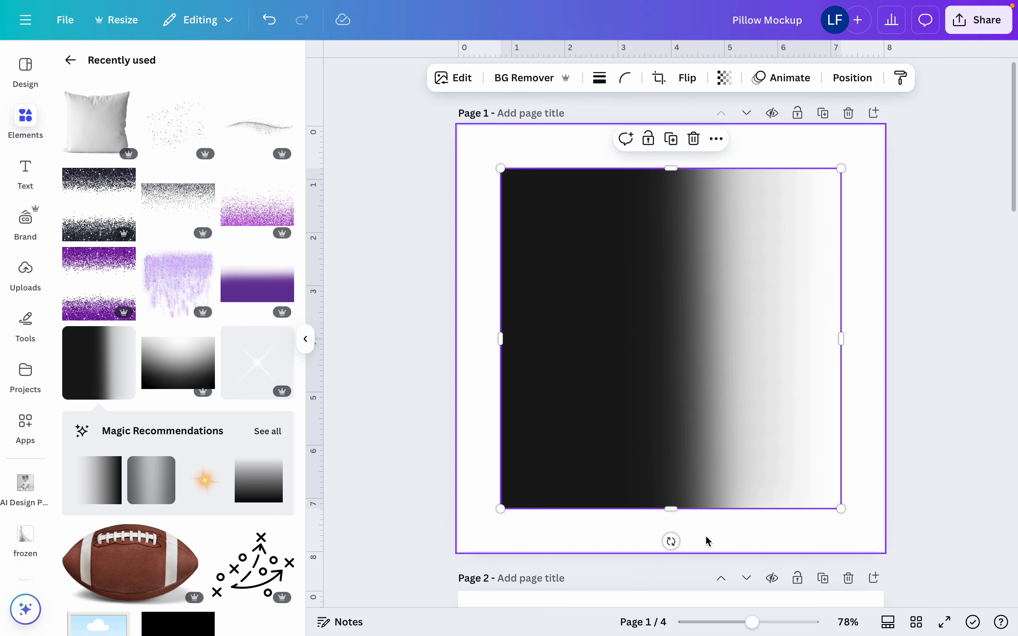
Rotate the black gradient so its dark side is at the bottom and enlarge it to fill page 1
{"action": "left_click_drag", "start_coordinate": [672, 542], "coordinate": [830, 341]}
{"action": "left_click_drag", "start_coordinate": [737, 384], "coordinate": [695, 426]}
{"action": "left_click_drag", "start_coordinate": [836, 150], "coordinate": [862, 100]}
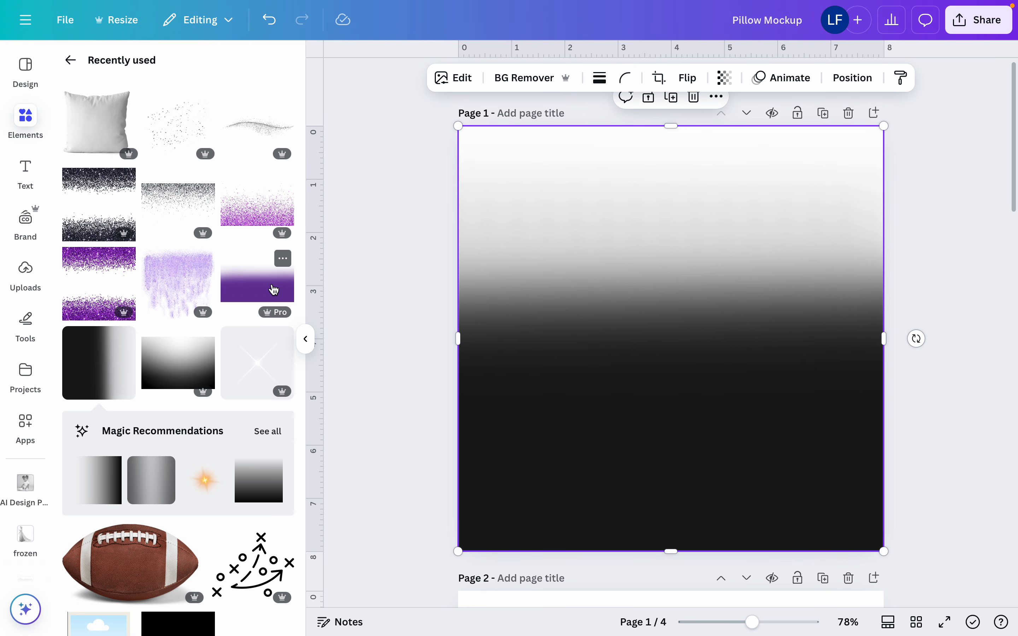
Add the recently used purple gradient to page 1 and flip it vertically
{"action": "left_click", "coordinate": [274, 289]}
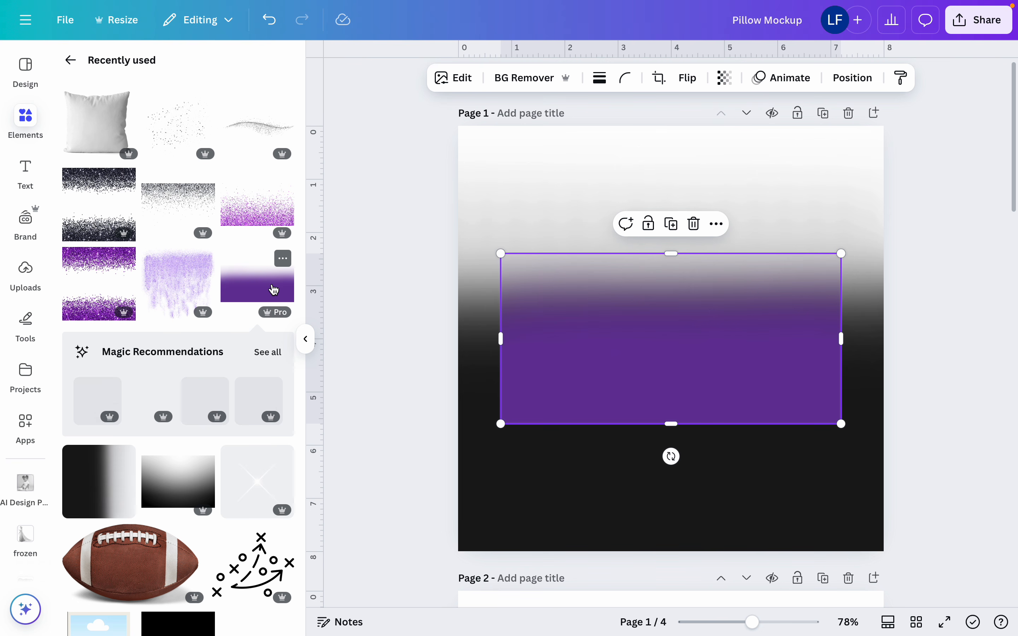
{"action": "left_click", "coordinate": [701, 78]}
{"action": "left_click", "coordinate": [699, 148]}
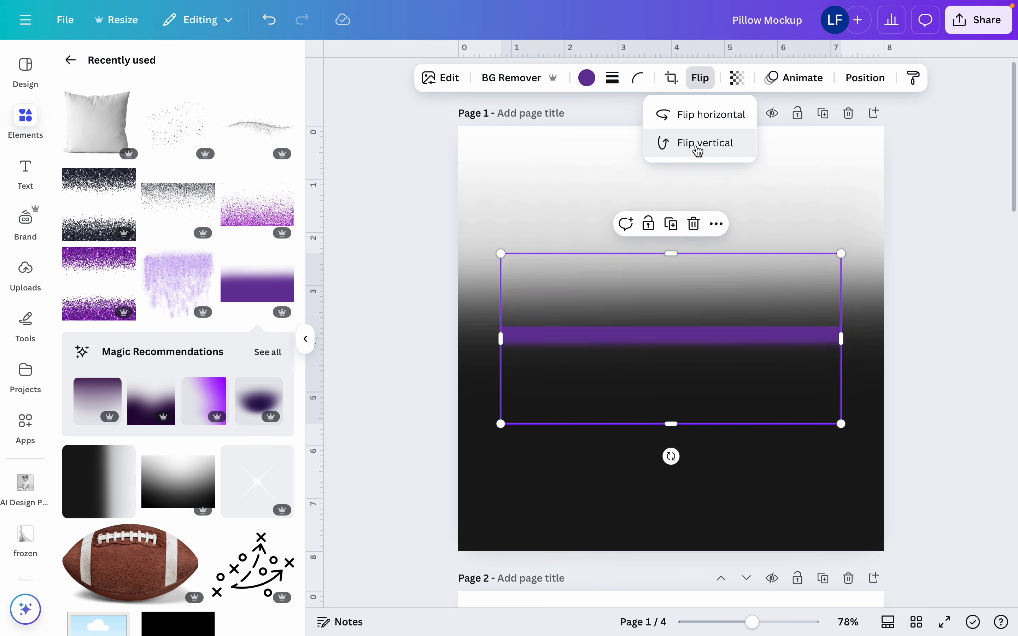
Align the purple gradient with the page's upper-left corner, enlarge it past the page width, and extend it downward to about 5.7 inches
{"action": "left_click_drag", "start_coordinate": [665, 291], "coordinate": [630, 181]}
{"action": "left_click_drag", "start_coordinate": [803, 303], "coordinate": [950, 474]}
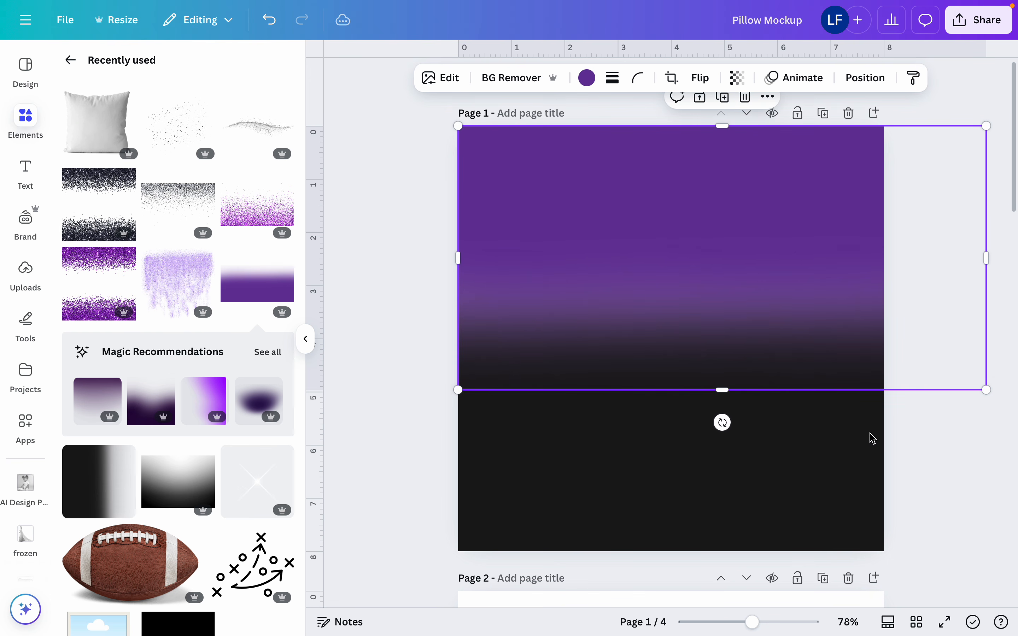
{"action": "left_click", "coordinate": [806, 504]}
{"action": "left_click", "coordinate": [778, 283]}
{"action": "left_click_drag", "start_coordinate": [724, 387], "coordinate": [715, 429]}
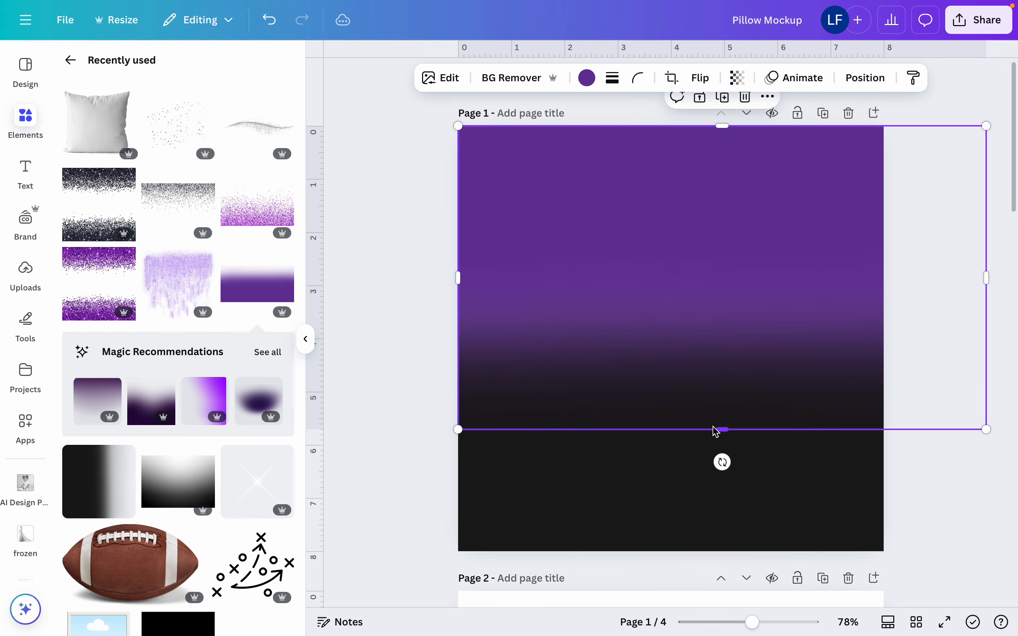
{"action": "left_click", "coordinate": [711, 546]}
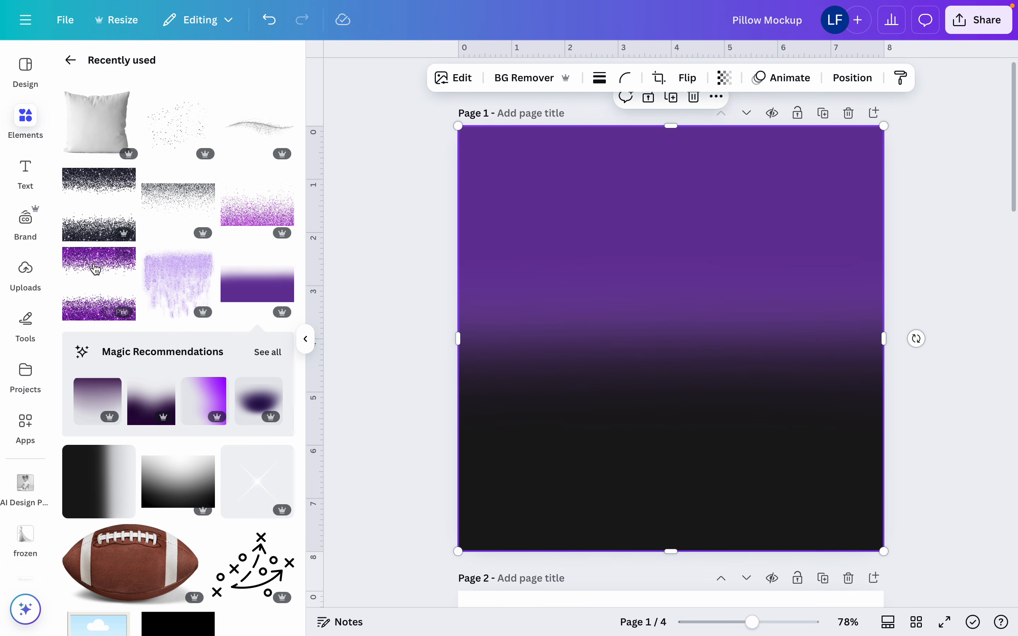
Add the recently used Black Glitter Frame element over the gradients on page 1
{"action": "left_click", "coordinate": [124, 181]}
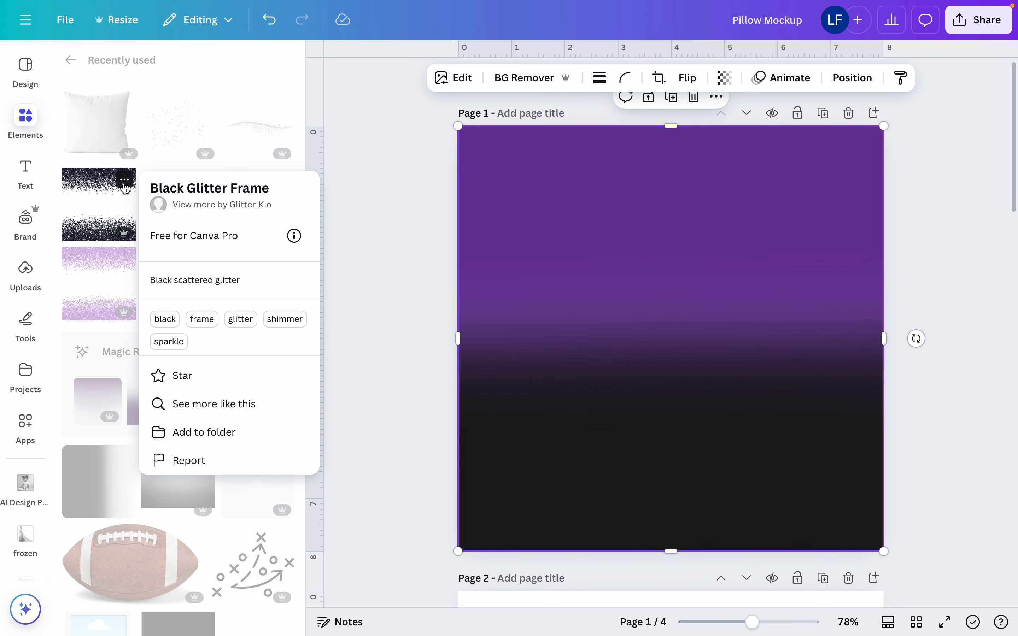
{"action": "left_click", "coordinate": [107, 223]}
{"action": "left_click", "coordinate": [107, 225]}
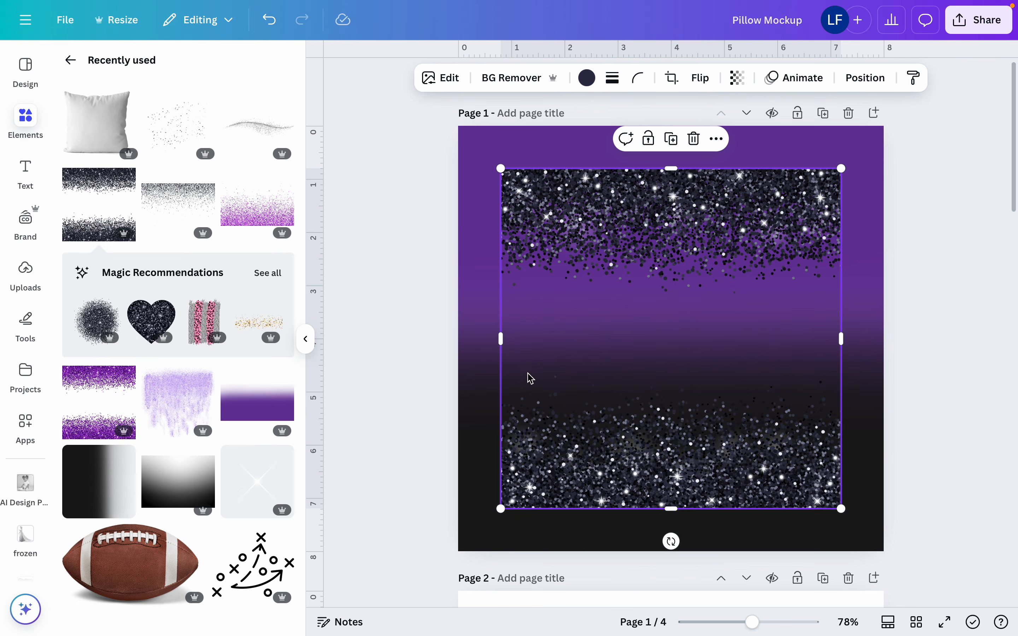
Enlarge the black glitter frame beyond the page edges and crop away its upper glitter band, keeping only the glitter along the page bottom
{"action": "left_click_drag", "start_coordinate": [501, 509], "coordinate": [434, 518]}
{"action": "left_click_drag", "start_coordinate": [492, 482], "coordinate": [539, 452]}
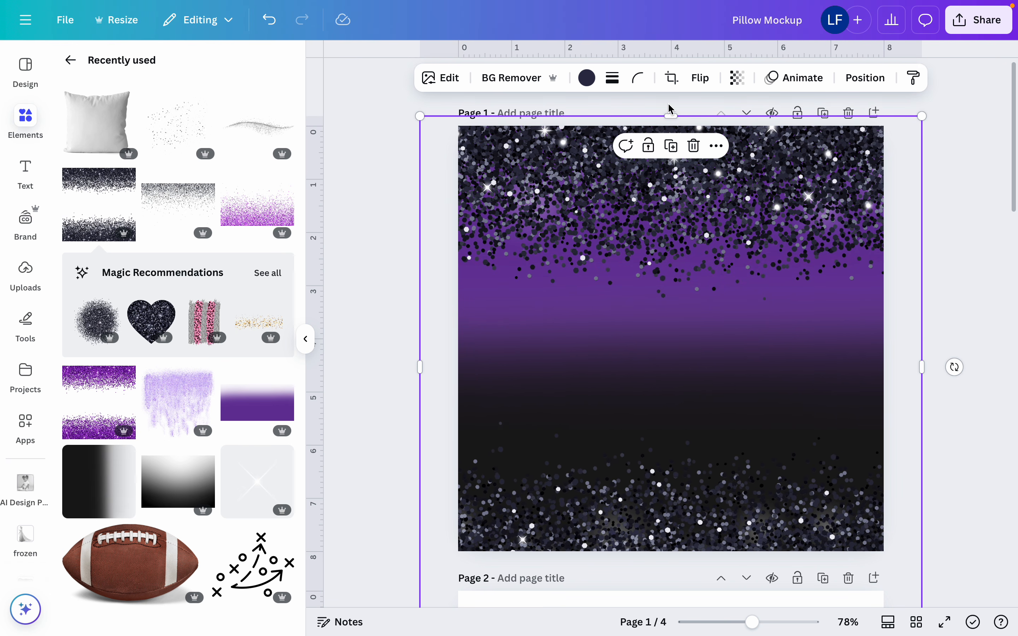
{"action": "left_click_drag", "start_coordinate": [673, 117], "coordinate": [657, 394]}
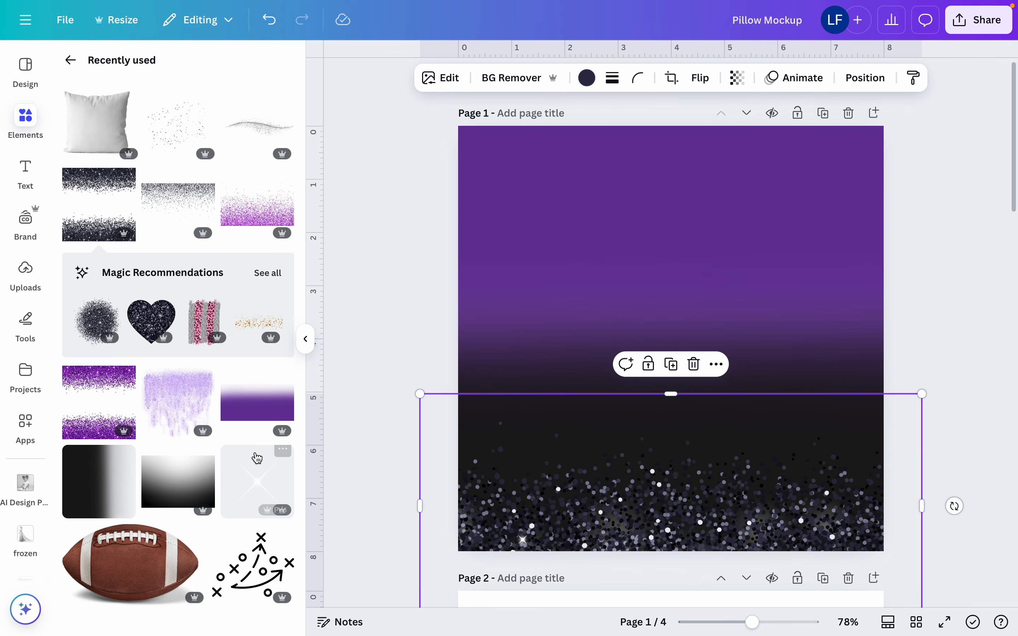
Add the recently used purple glitter fade to page 1 and flip it vertically
{"action": "left_click", "coordinate": [270, 215]}
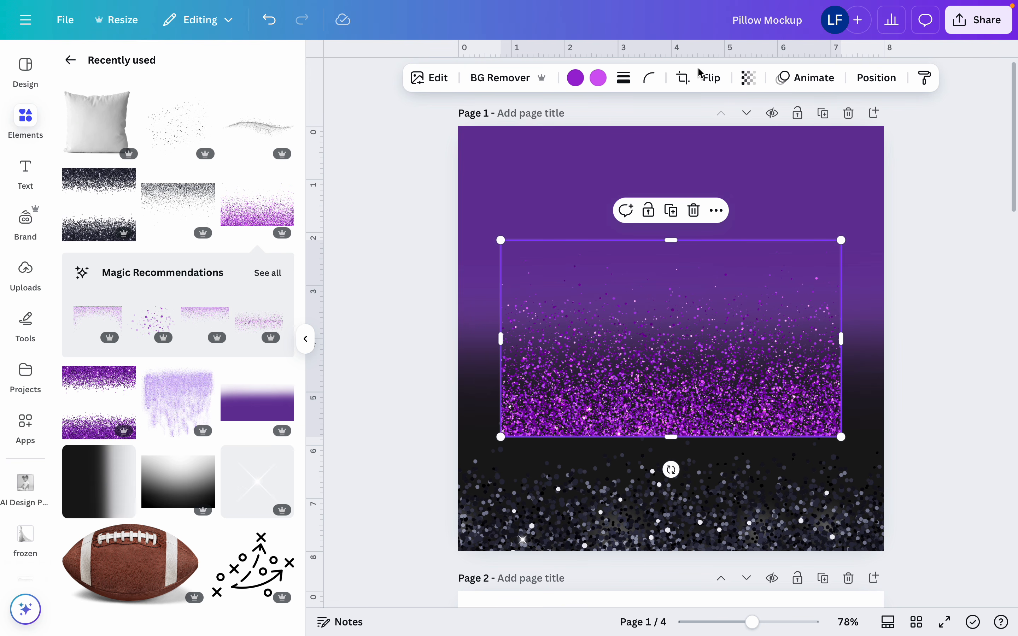
{"action": "left_click", "coordinate": [710, 78]}
{"action": "left_click", "coordinate": [698, 146]}
Move the purple glitter to the top of the page and enlarge it to span the full page width
{"action": "left_click_drag", "start_coordinate": [678, 352], "coordinate": [606, 235]}
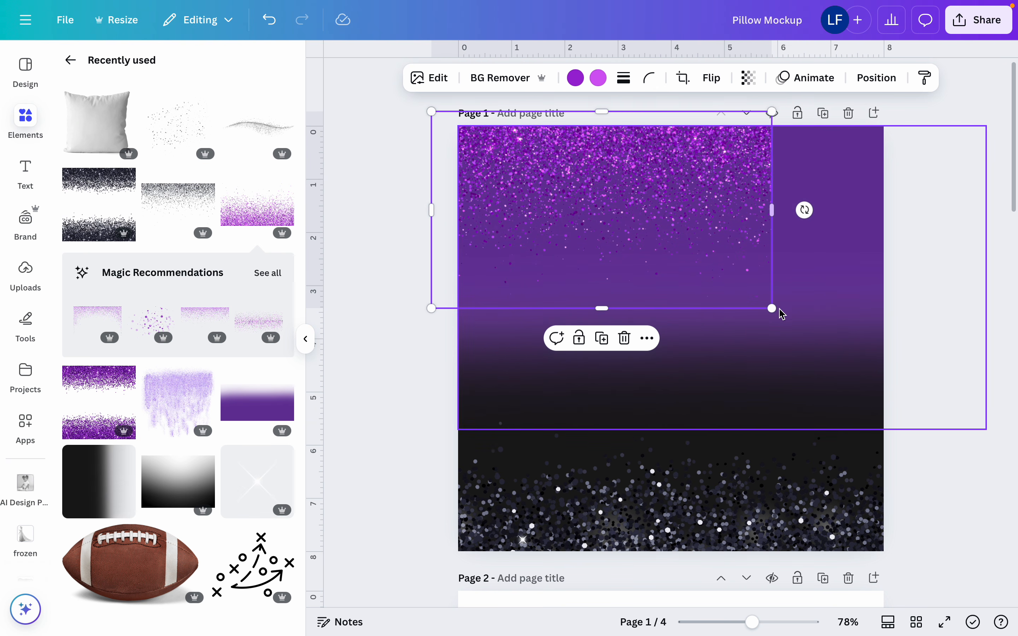
{"action": "left_click_drag", "start_coordinate": [773, 308], "coordinate": [943, 382]}
{"action": "left_click_drag", "start_coordinate": [849, 317], "coordinate": [837, 270]}
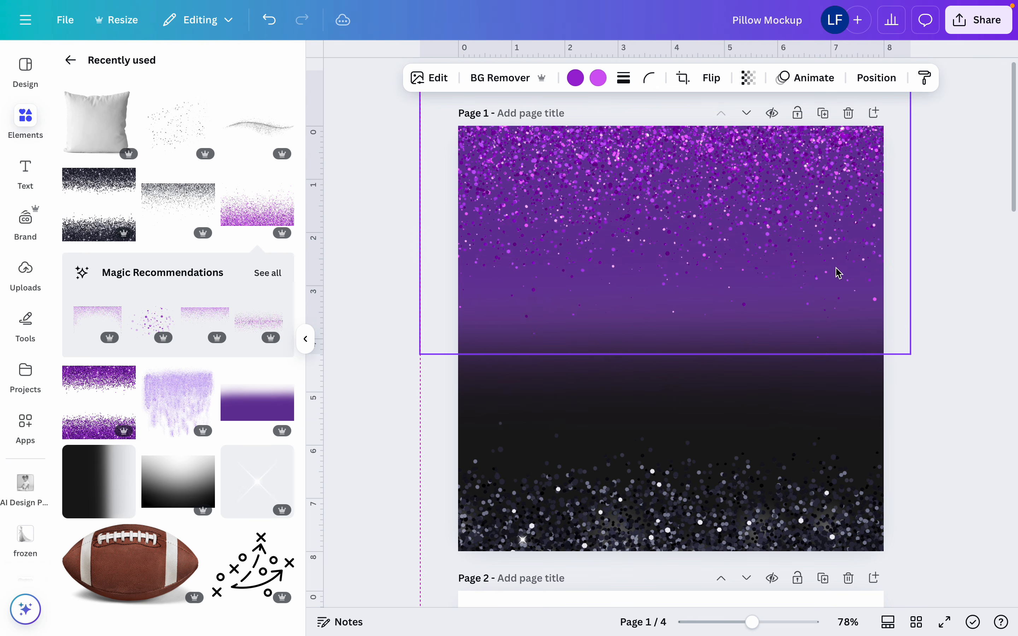
Set the transparency of the purple glitter to 59 and of the black glitter to 61
{"action": "left_click", "coordinate": [751, 75]}
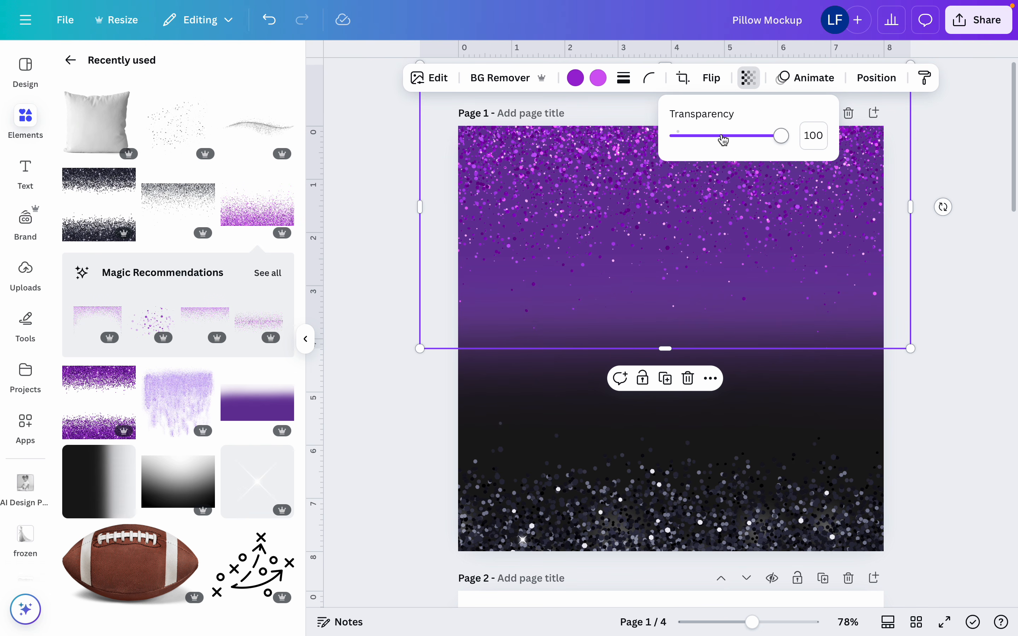
{"action": "left_click", "coordinate": [741, 135]}
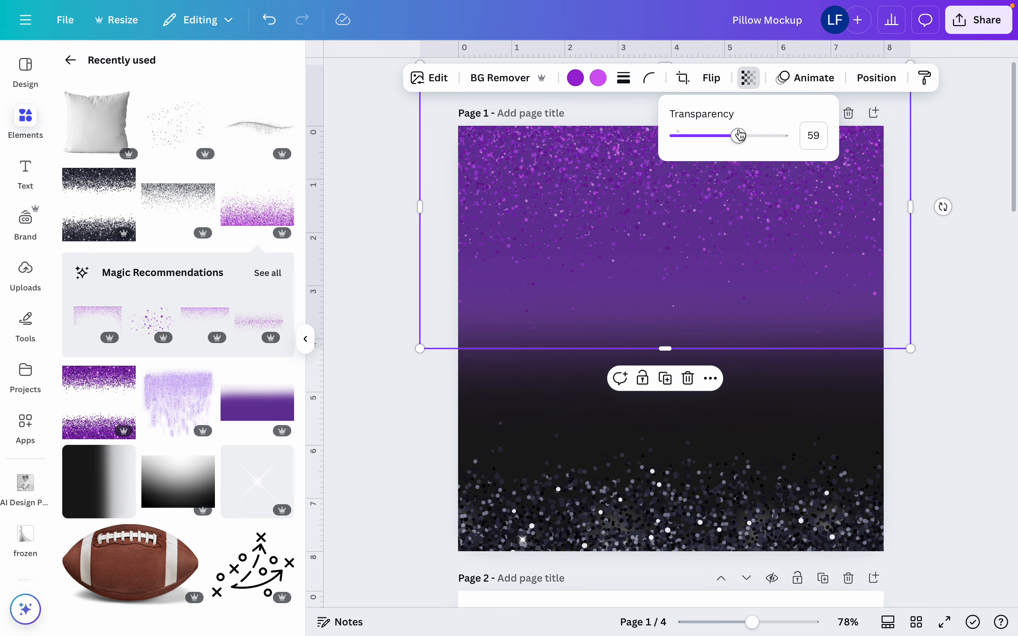
{"action": "left_click", "coordinate": [706, 411]}
{"action": "left_click", "coordinate": [732, 80]}
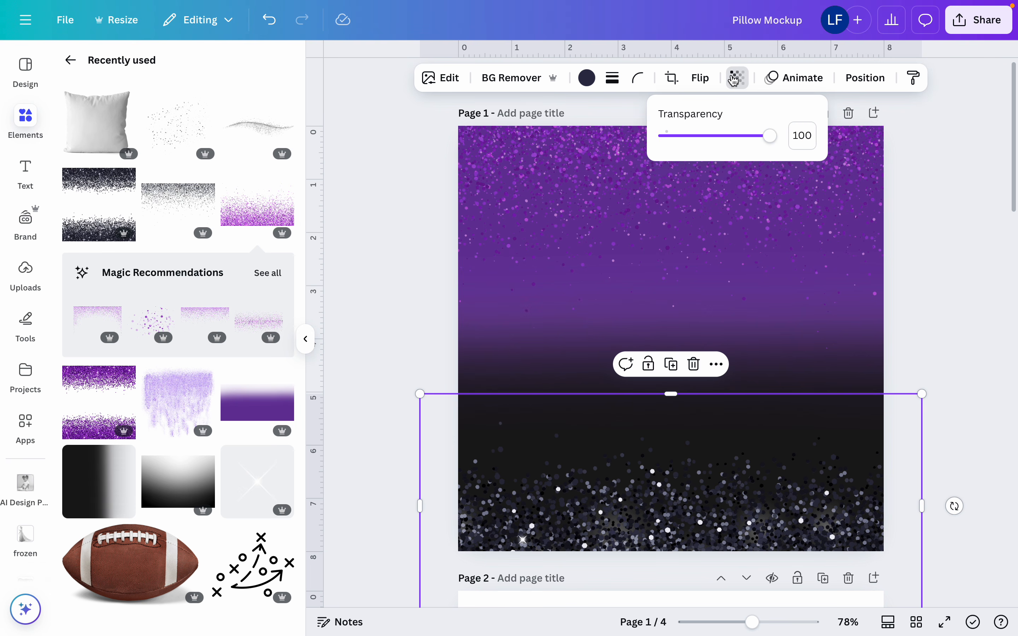
{"action": "left_click", "coordinate": [732, 139]}
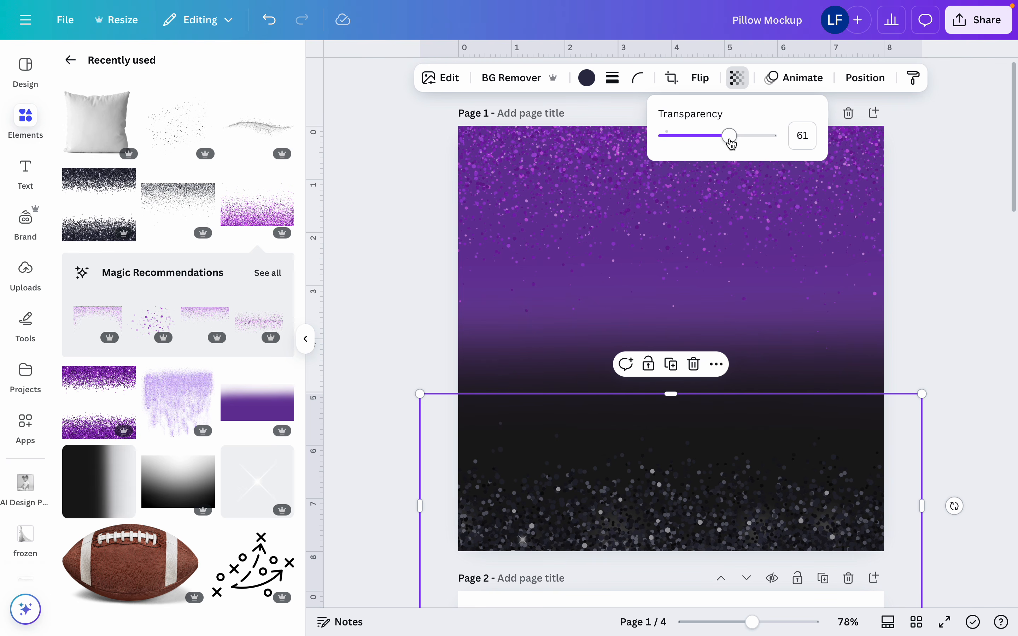
{"action": "left_click", "coordinate": [972, 170]}
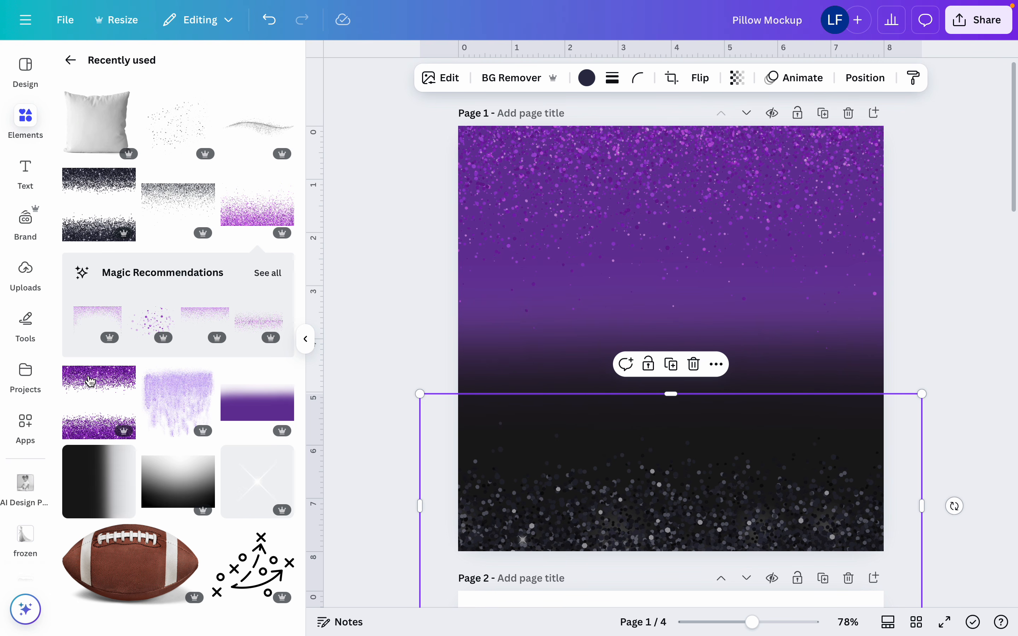
Look through the uploaded images down to the mascot logos and graduation portraits
{"action": "left_click", "coordinate": [25, 271]}
{"action": "scroll", "coordinate": [163, 462], "scroll_direction": "down", "scroll_amount": 15}
{"action": "scroll", "coordinate": [163, 461], "scroll_direction": "down", "scroll_amount": 20}
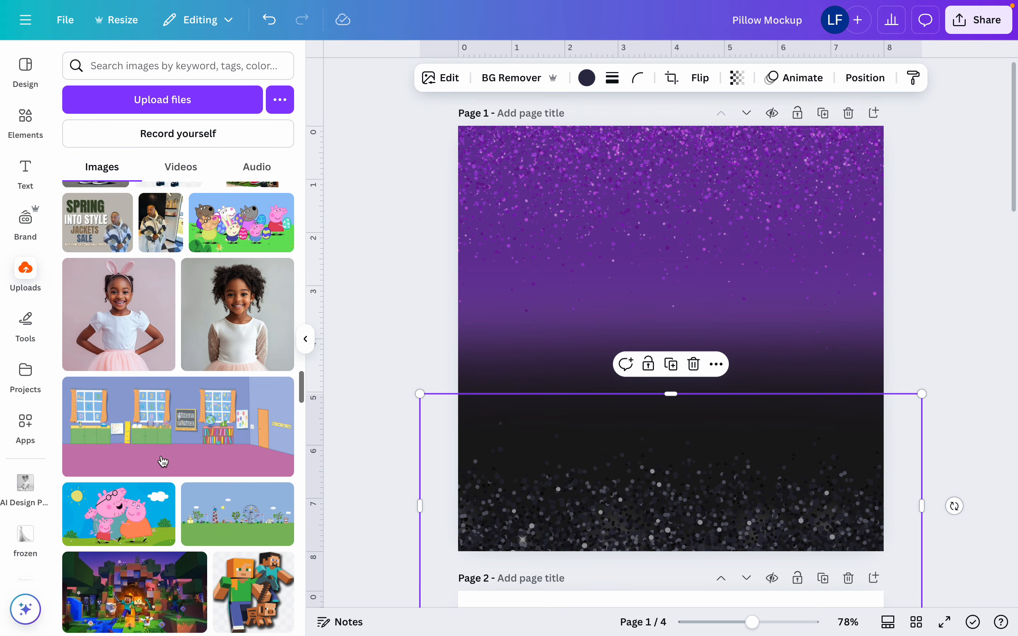
{"action": "scroll", "coordinate": [163, 461], "scroll_direction": "down", "scroll_amount": 20}
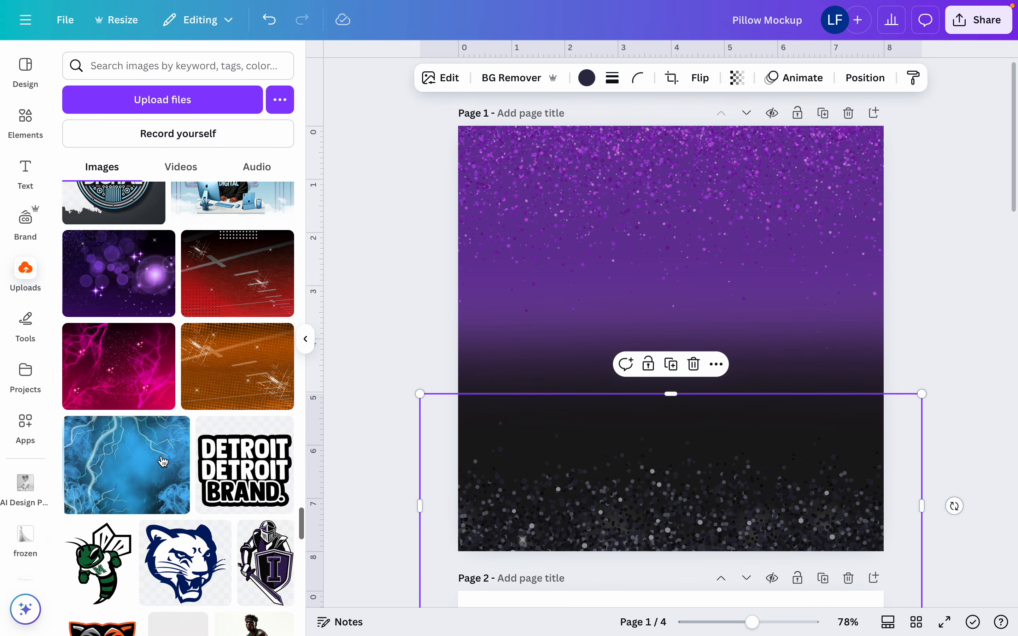
{"action": "scroll", "coordinate": [164, 462], "scroll_direction": "down", "scroll_amount": 2}
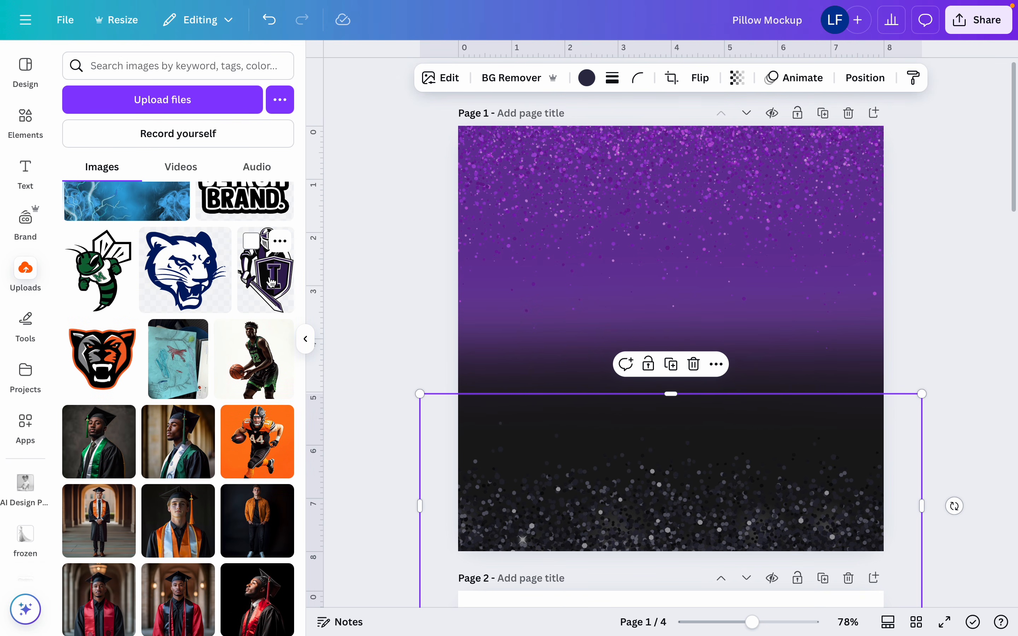
{"action": "left_click", "coordinate": [964, 219]}
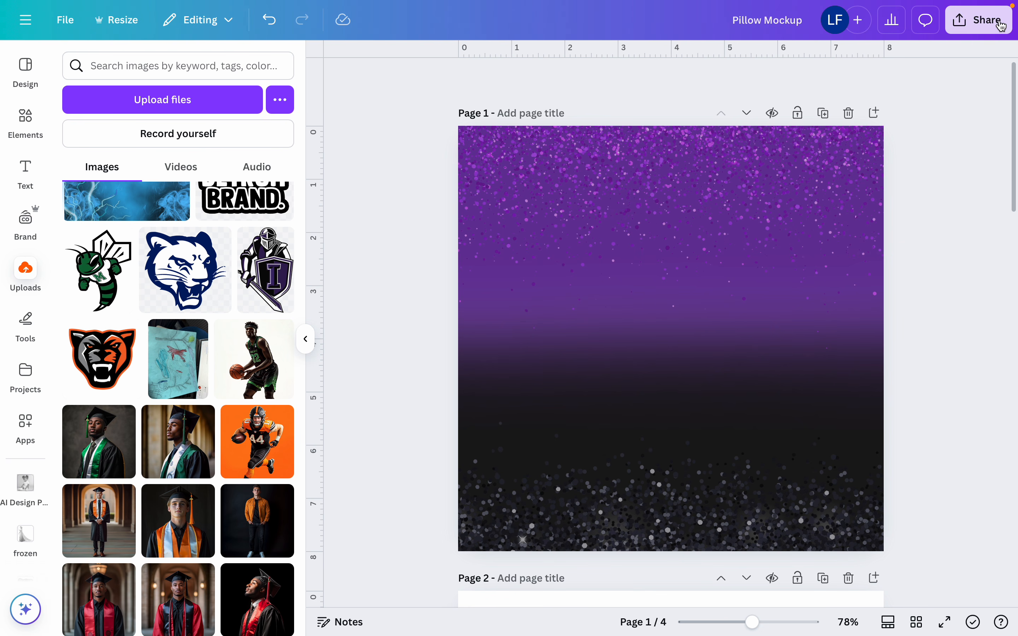
Download only the current page, Page 1, as a PNG at size 1
{"action": "left_click", "coordinate": [978, 20]}
{"action": "left_click", "coordinate": [761, 313]}
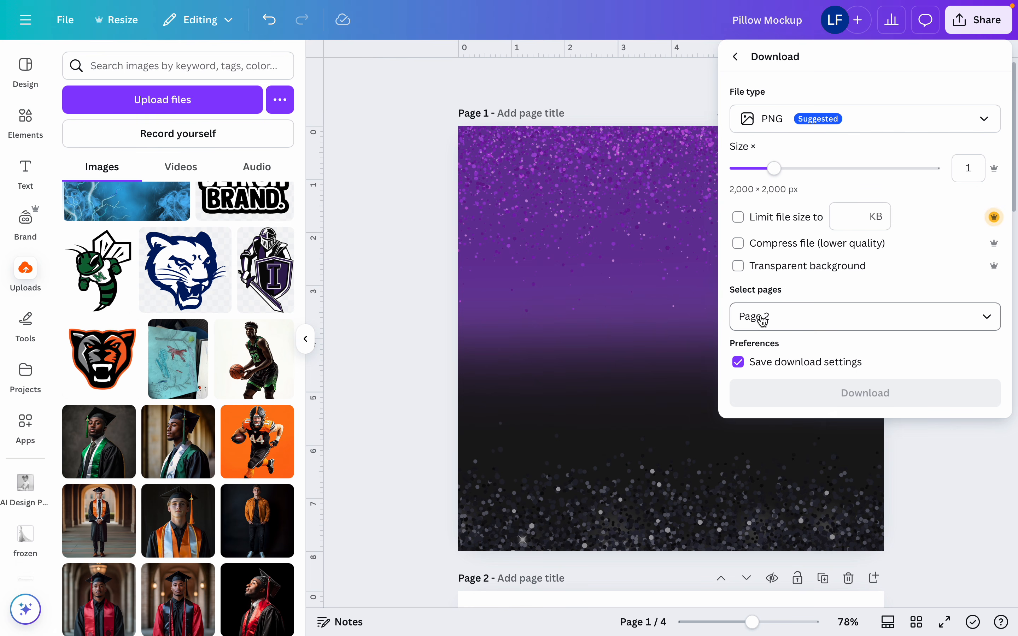
{"action": "left_click", "coordinate": [768, 318]}
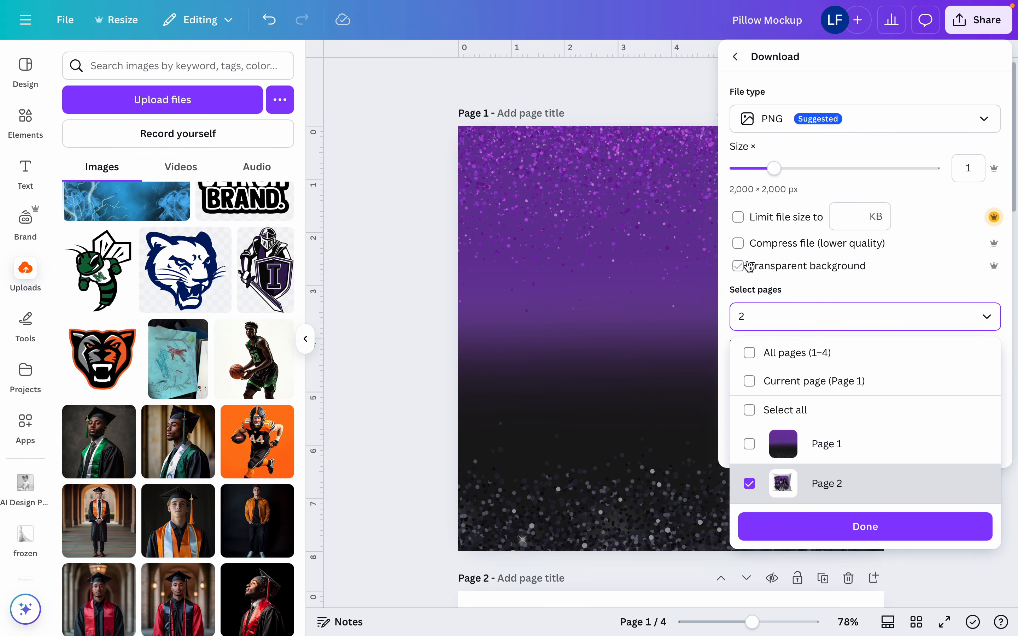
{"action": "left_click", "coordinate": [750, 381]}
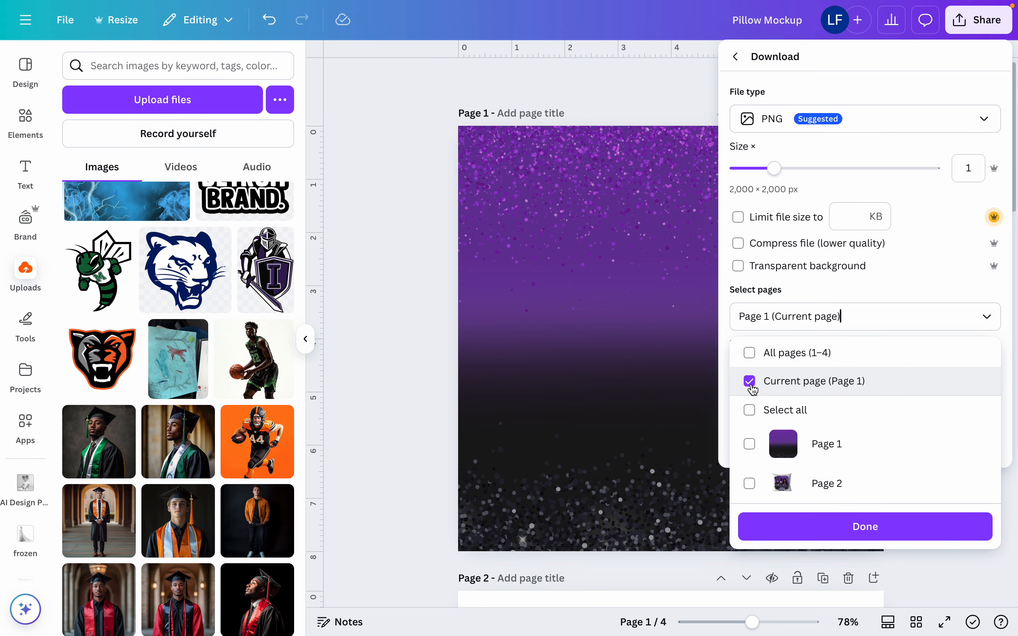
{"action": "left_click", "coordinate": [766, 537]}
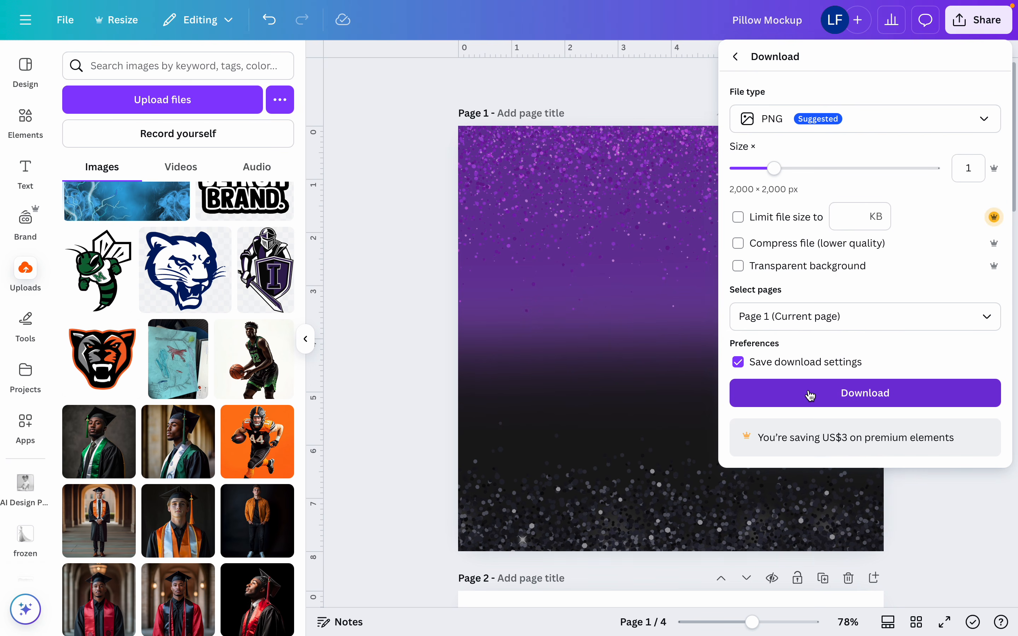
{"action": "left_click", "coordinate": [808, 392]}
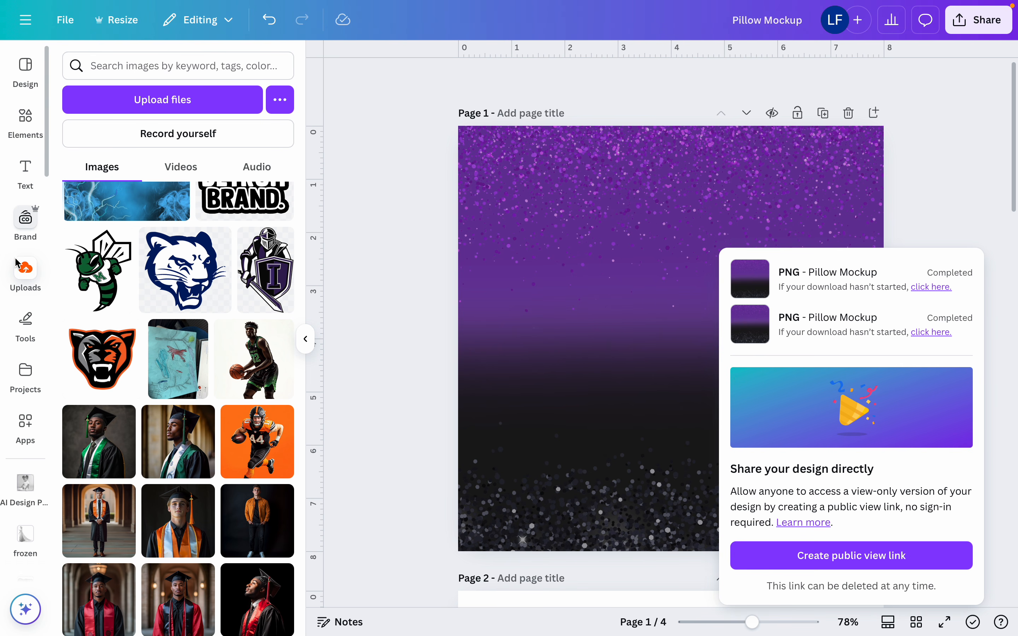
Switch to the desktop and view the downloaded Pillow Mockup-2.png in Preview
{"action": "key", "text": "ctrl+Left"}
{"action": "left_click", "coordinate": [559, 103]}
{"action": "left_click", "coordinate": [563, 109]}
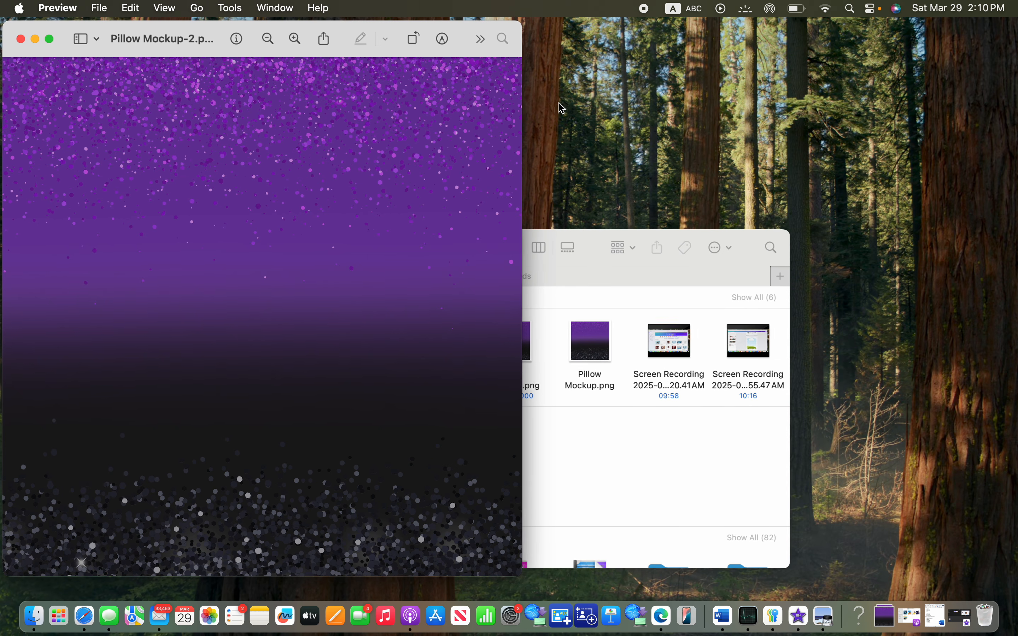
Switch back to Canva in Safari and upload Pillow Mockup-2.png from the Downloads folder
{"action": "left_click", "coordinate": [80, 620]}
{"action": "left_click", "coordinate": [126, 103]}
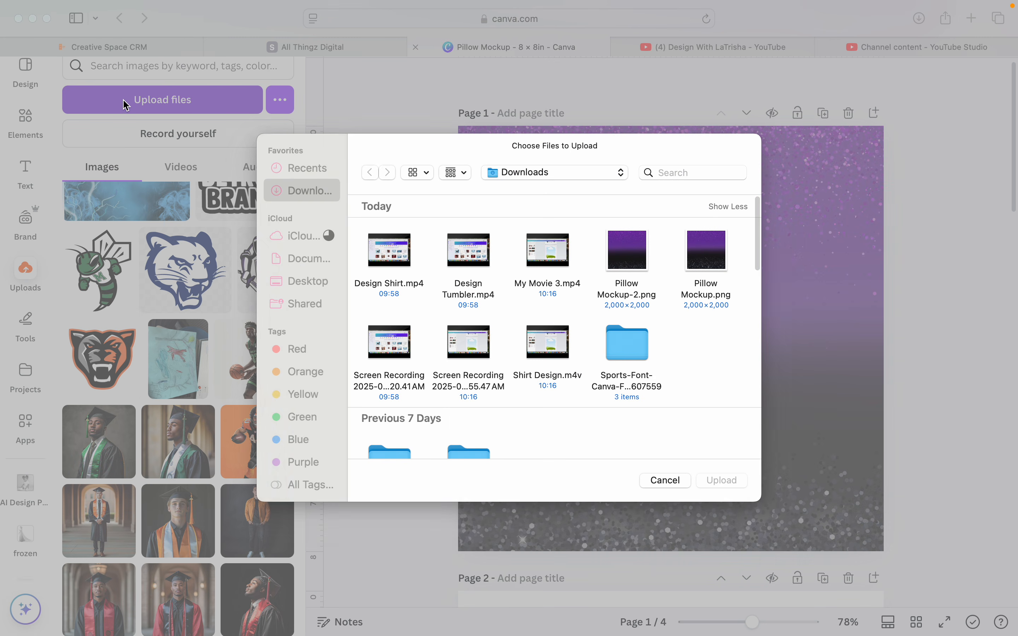
{"action": "left_click", "coordinate": [619, 250]}
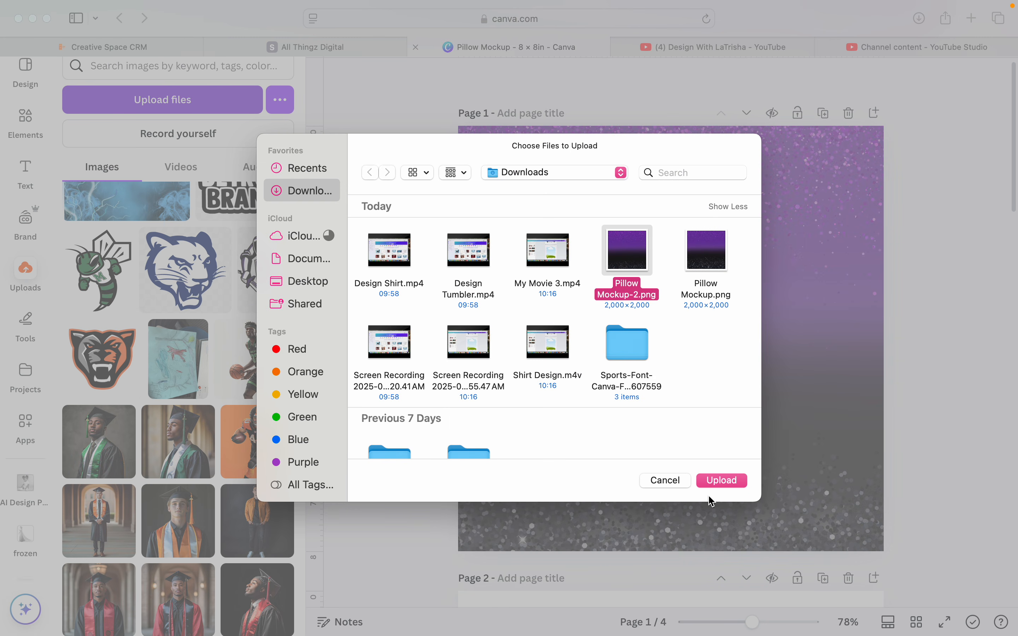
{"action": "left_click", "coordinate": [722, 480]}
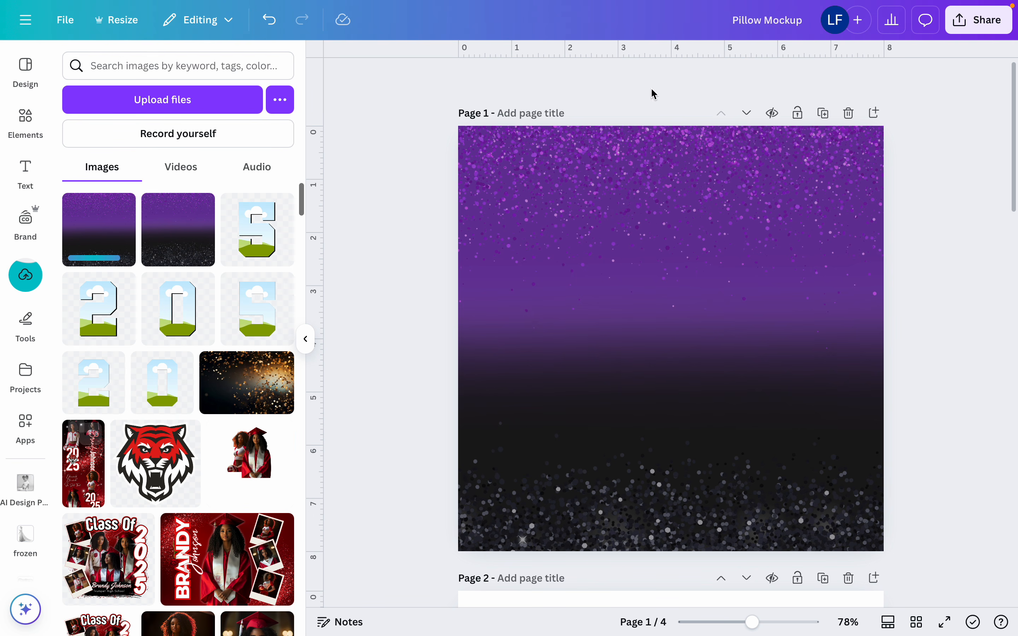
Add a blank page after Page 1 and insert the square splatter-edged frame from the Bleach frame project
{"action": "left_click", "coordinate": [874, 112]}
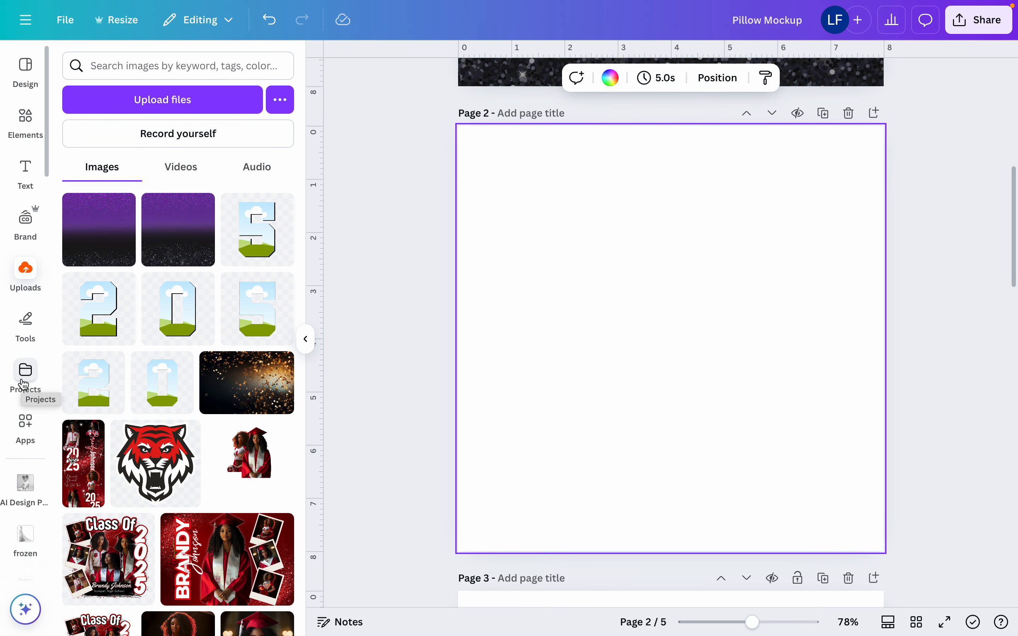
{"action": "left_click", "coordinate": [22, 385]}
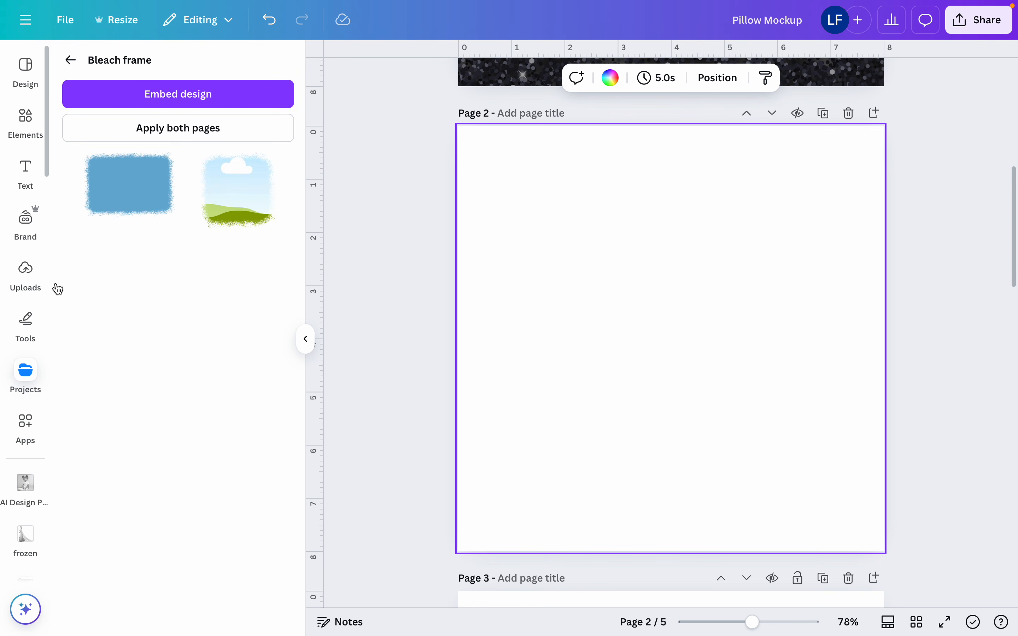
{"action": "left_click", "coordinate": [236, 209]}
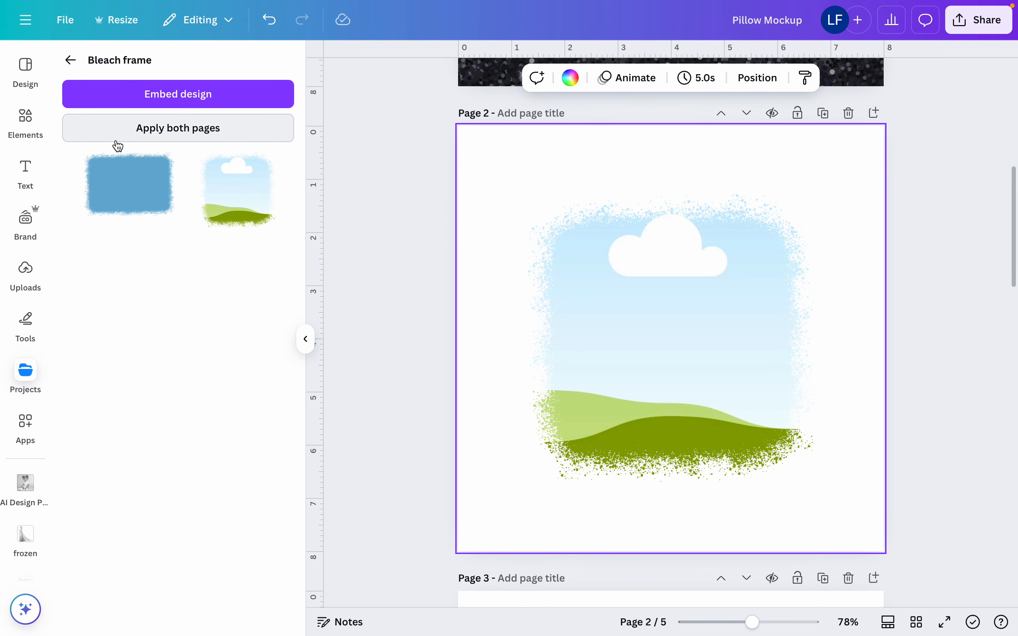
Fill the splatter frame with the newly uploaded purple-to-black glitter image and enlarge it to nearly fill Page 2
{"action": "left_click", "coordinate": [26, 272]}
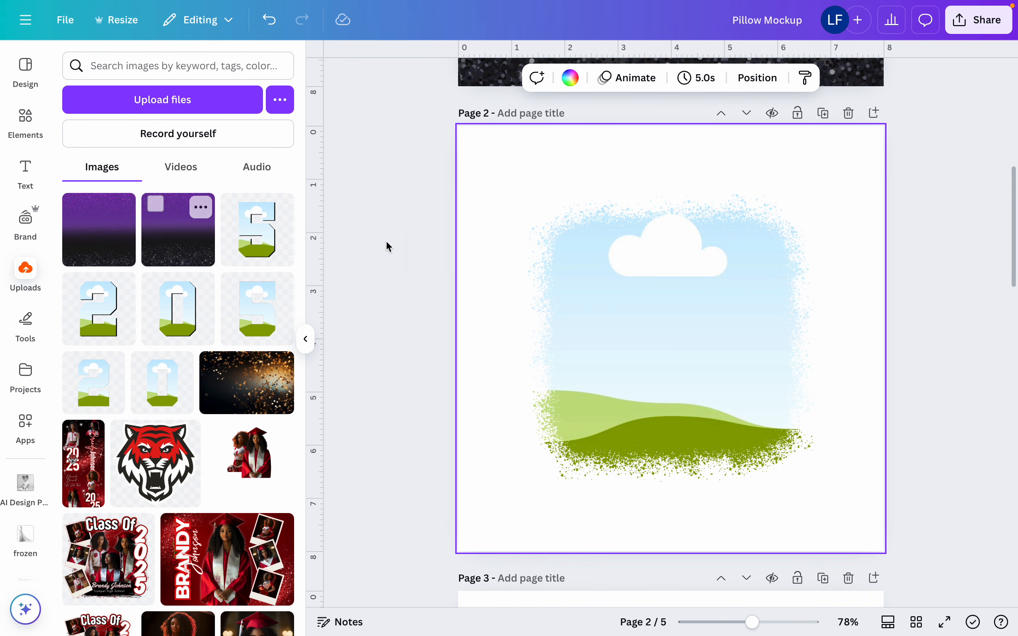
{"action": "left_click", "coordinate": [118, 249]}
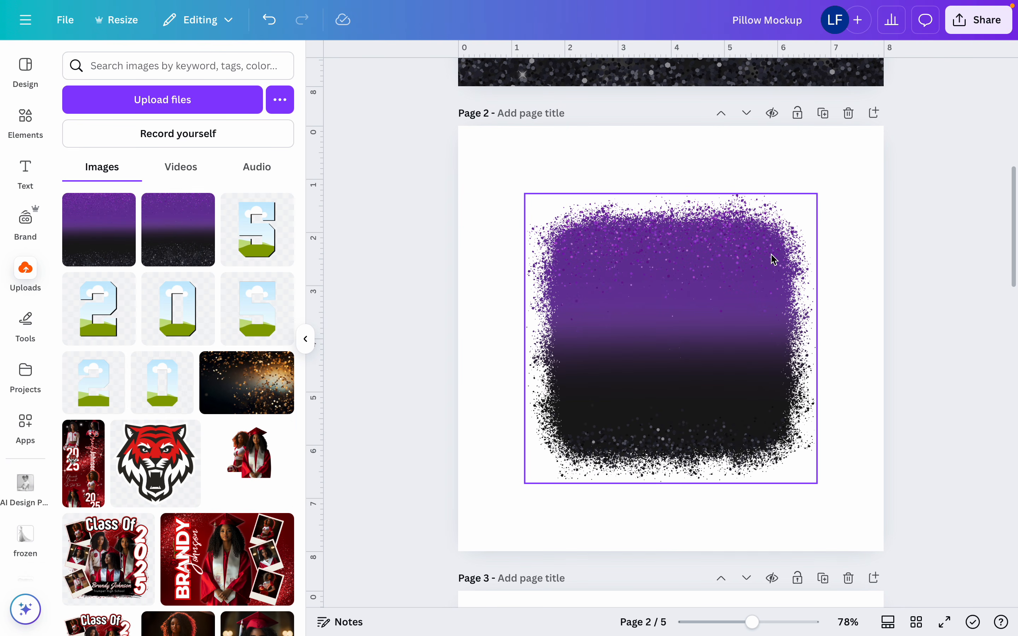
{"action": "left_click", "coordinate": [757, 271]}
{"action": "left_click_drag", "start_coordinate": [818, 194], "coordinate": [933, 78]}
{"action": "left_click_drag", "start_coordinate": [772, 210], "coordinate": [704, 271]}
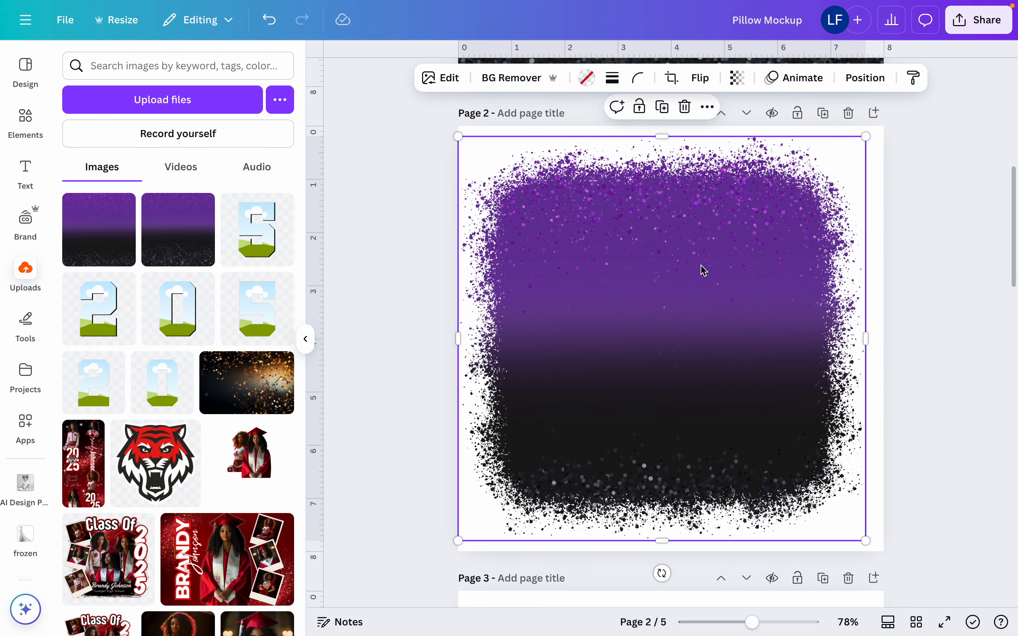
Add the uploaded front-facing portrait in the purple cap and gown to Page 2 and remove its background
{"action": "scroll", "coordinate": [112, 448], "scroll_direction": "down", "scroll_amount": 20}
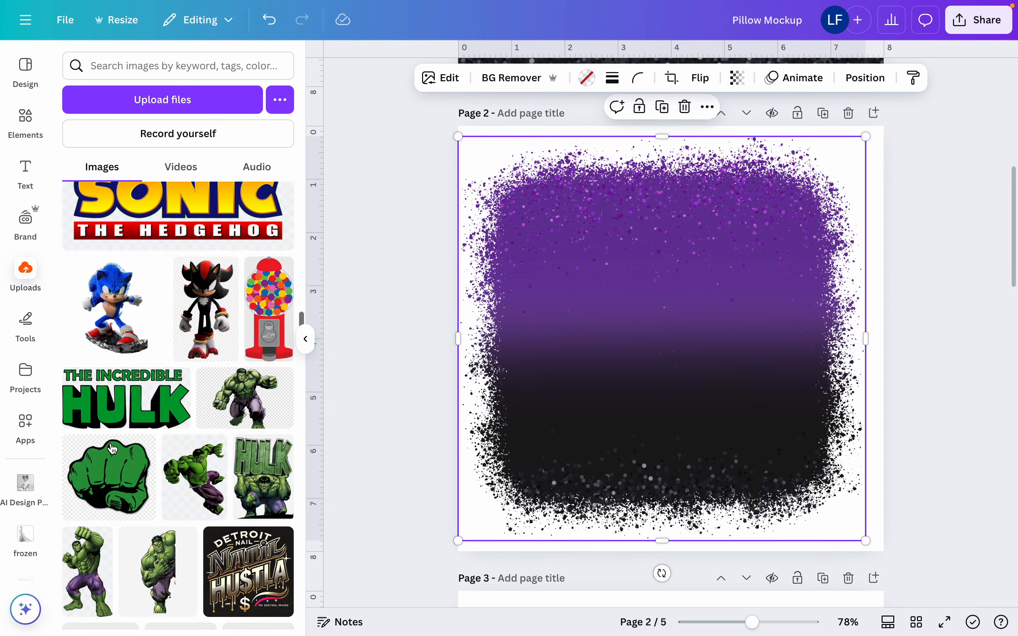
{"action": "scroll", "coordinate": [113, 448], "scroll_direction": "down", "scroll_amount": 20}
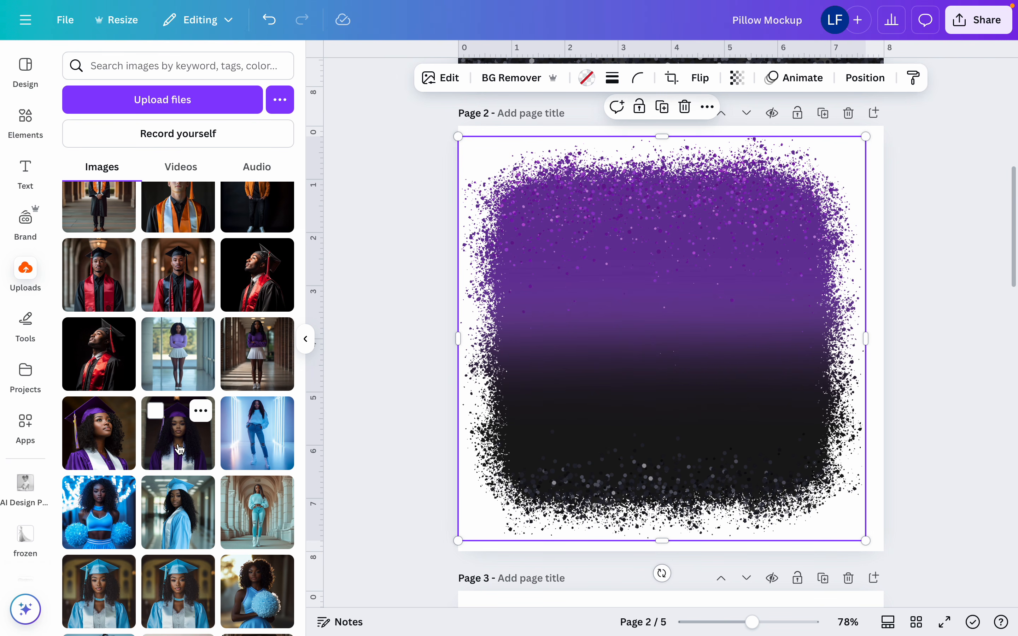
{"action": "left_click", "coordinate": [179, 450]}
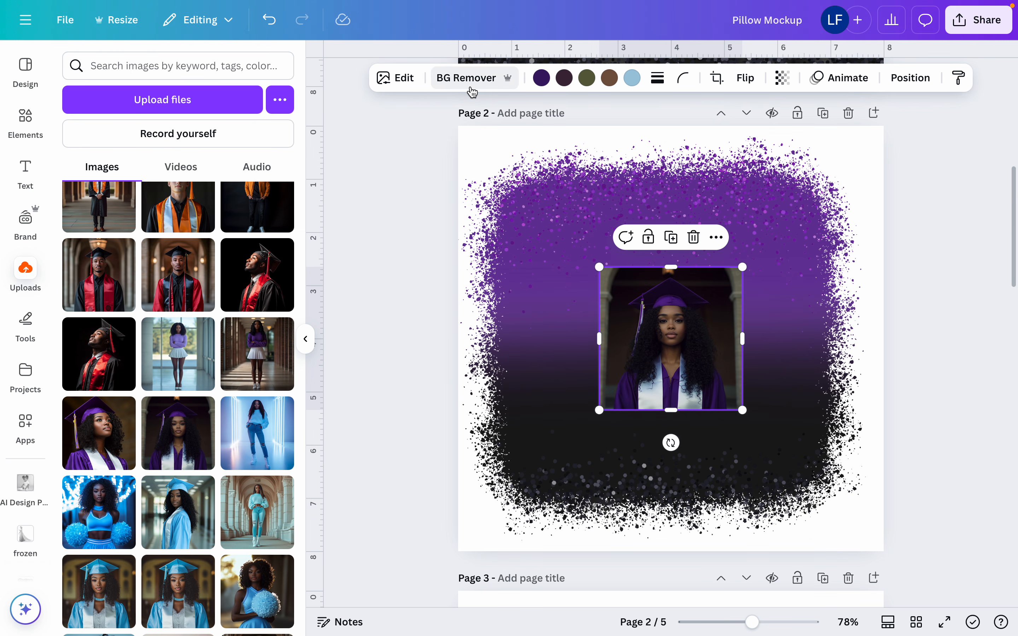
{"action": "left_click", "coordinate": [471, 86]}
Apply a Glow shadow to the front-facing graduate portrait and set its color to white, #FFFFFF
{"action": "left_click", "coordinate": [409, 80]}
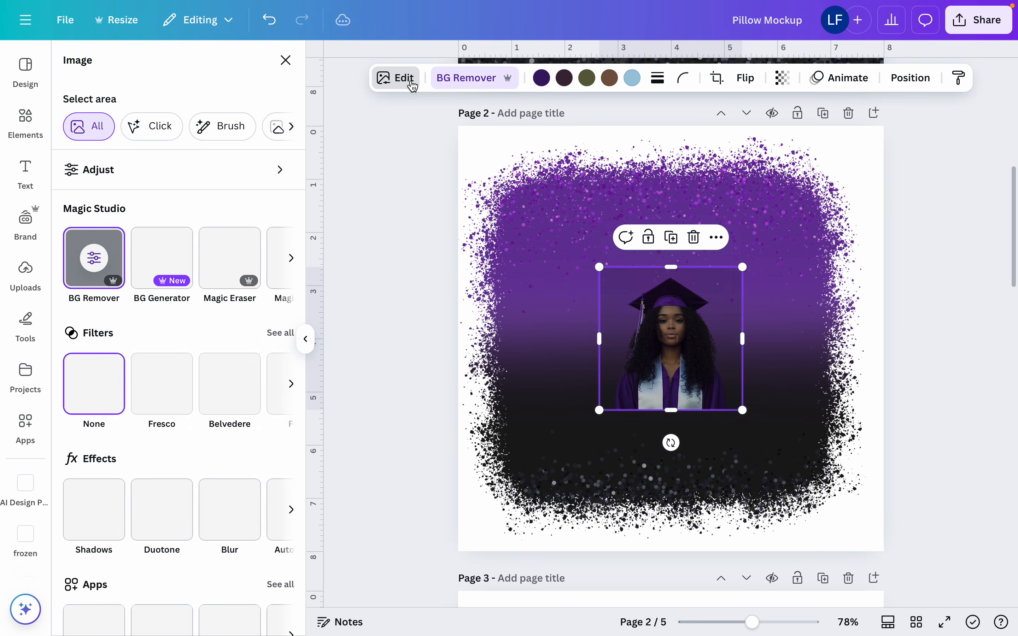
{"action": "left_click", "coordinate": [102, 508]}
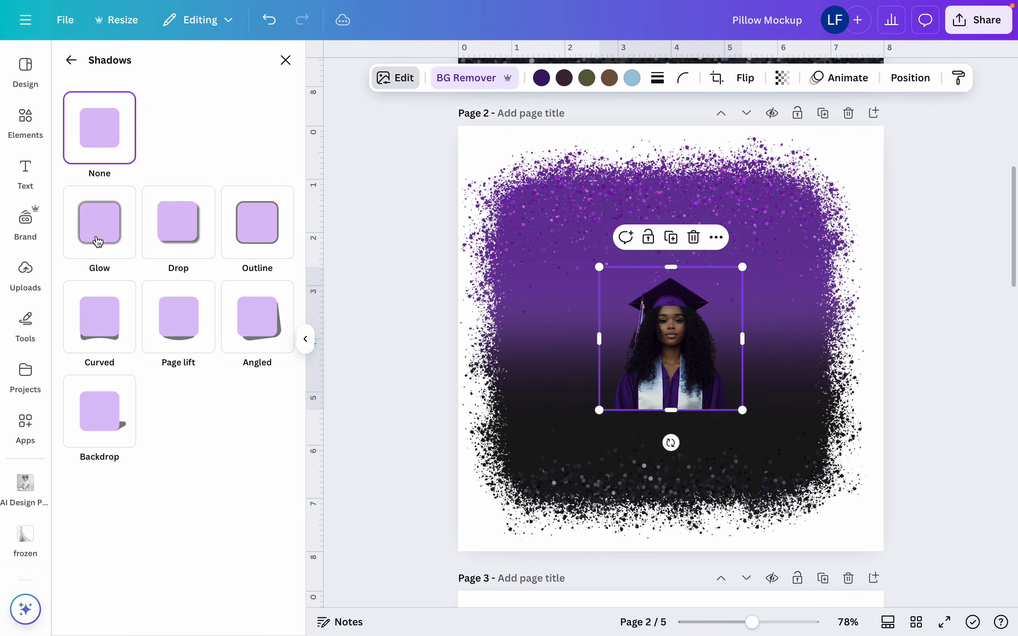
{"action": "left_click", "coordinate": [100, 227]}
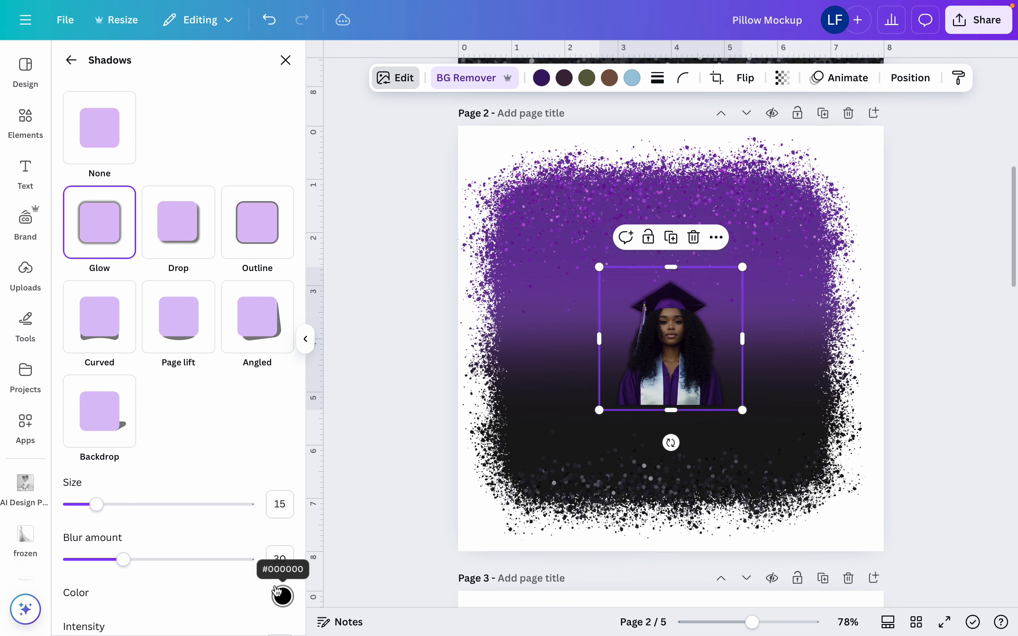
{"action": "left_click", "coordinate": [283, 596]}
{"action": "left_click_drag", "start_coordinate": [291, 450], "coordinate": [279, 438]}
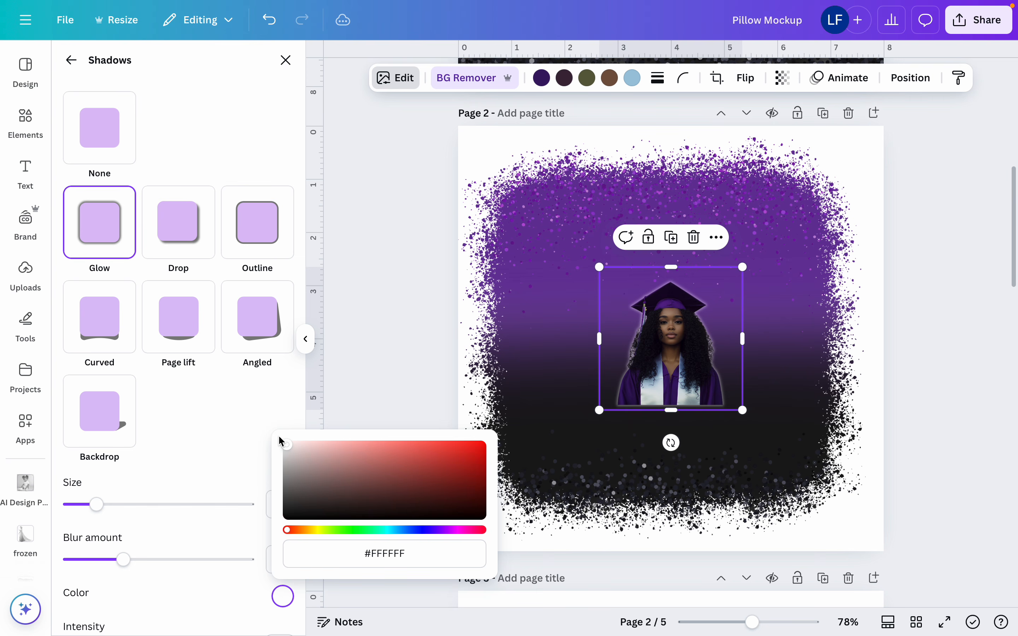
Enlarge the front-facing graduate to slightly over half the page width and place it on the right half of the artwork
{"action": "left_click_drag", "start_coordinate": [745, 268], "coordinate": [830, 180]}
{"action": "left_click_drag", "start_coordinate": [745, 269], "coordinate": [846, 261]}
{"action": "left_click_drag", "start_coordinate": [918, 243], "coordinate": [854, 252]}
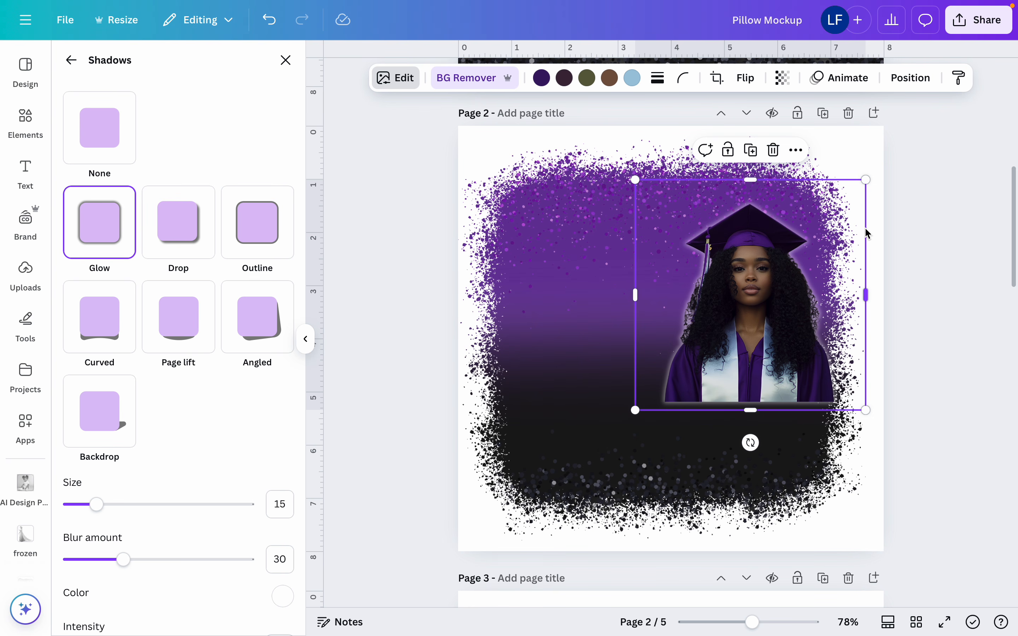
Lock the glitter-filled frame in place and shift the front-facing graduate slightly up and to the left
{"action": "left_click", "coordinate": [586, 280]}
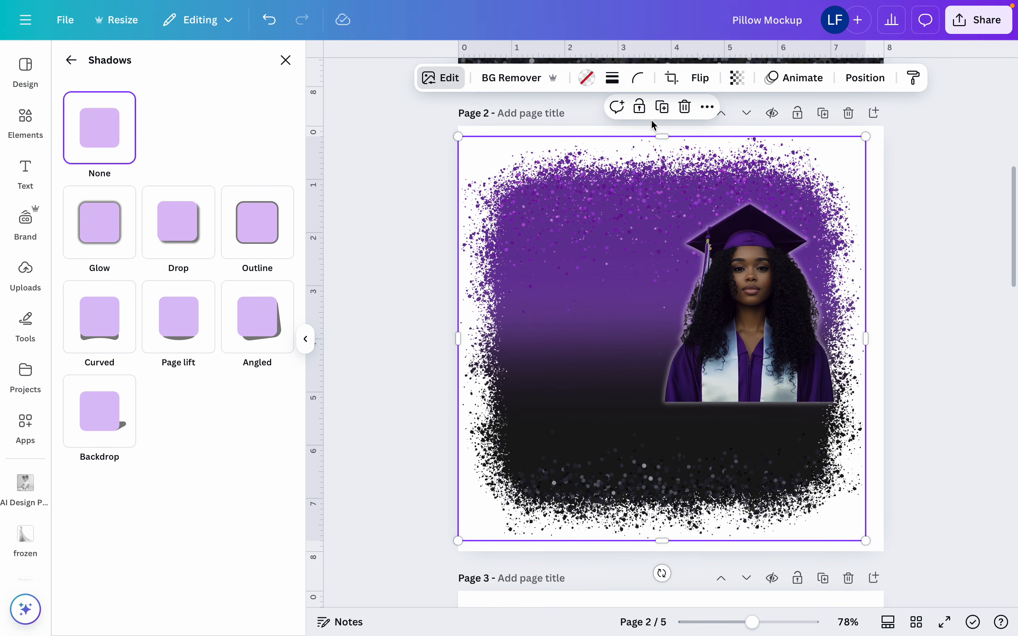
{"action": "left_click", "coordinate": [646, 109]}
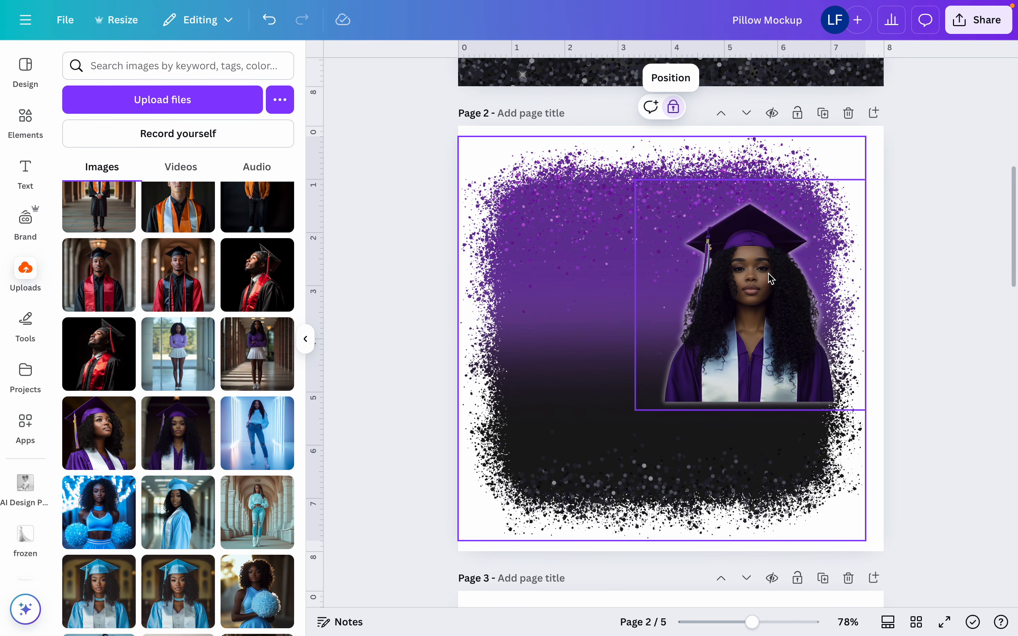
{"action": "left_click", "coordinate": [785, 306]}
{"action": "left_click_drag", "start_coordinate": [786, 306], "coordinate": [772, 284]}
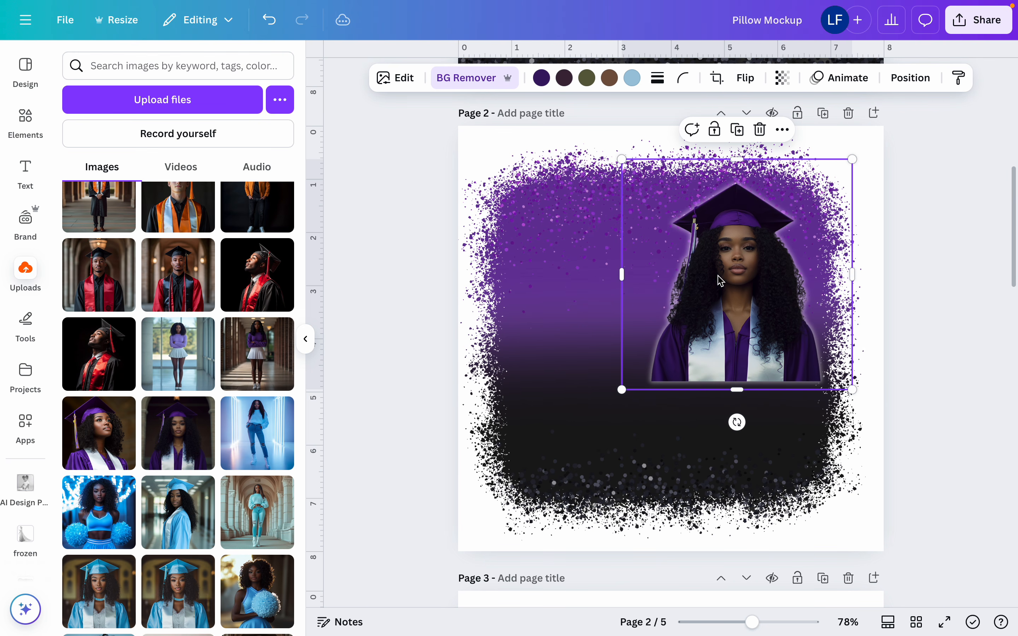
Add the uploaded portrait of the purple-gowned graduate looking upward, flip it horizontally and remove its background
{"action": "left_click", "coordinate": [101, 444]}
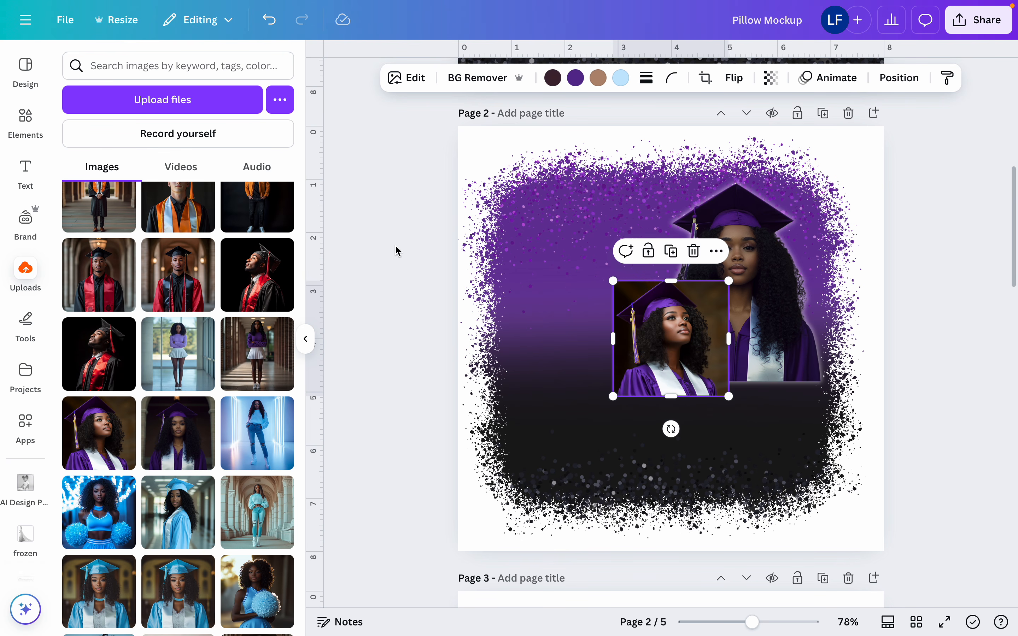
{"action": "left_click", "coordinate": [733, 77]}
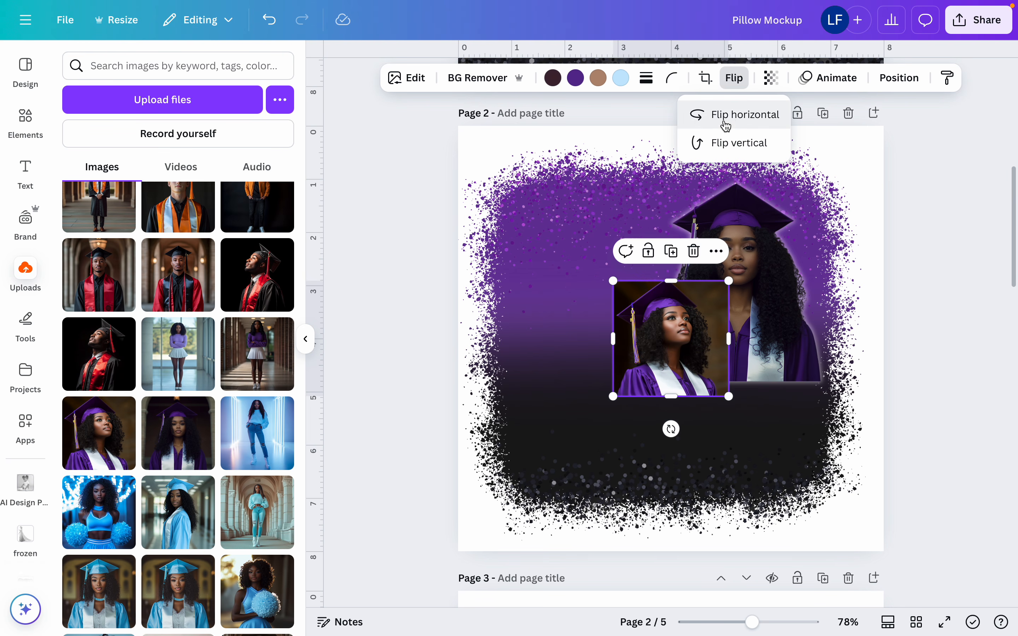
{"action": "left_click", "coordinate": [724, 117]}
{"action": "left_click", "coordinate": [486, 83]}
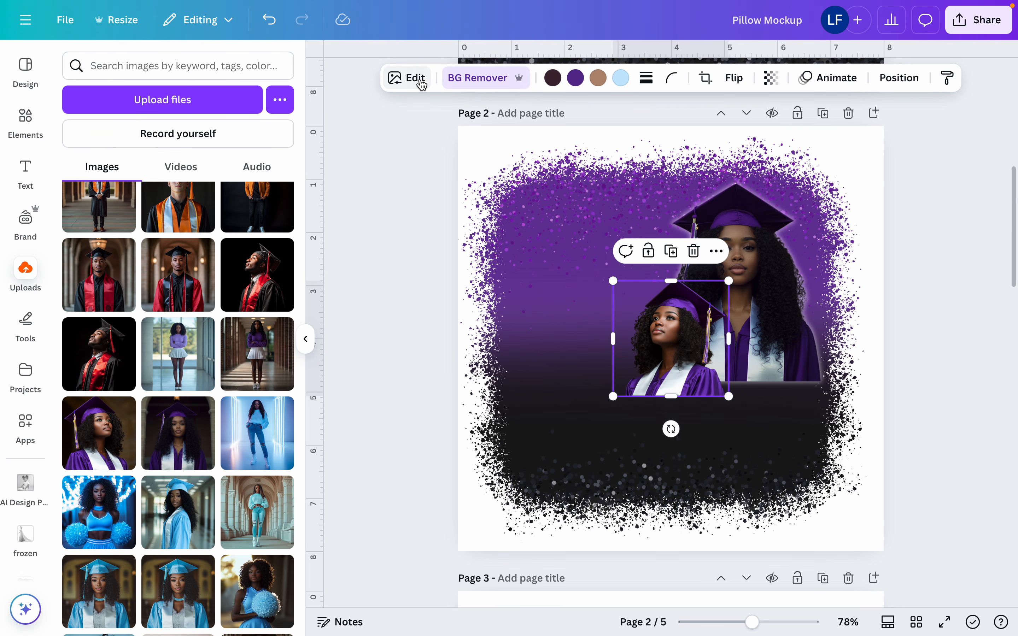
Give the flipped, upward-looking graduate portrait a Glow shadow colored white, #FFFFFF
{"action": "left_click", "coordinate": [403, 80]}
{"action": "left_click", "coordinate": [89, 256]}
{"action": "left_click", "coordinate": [71, 60]}
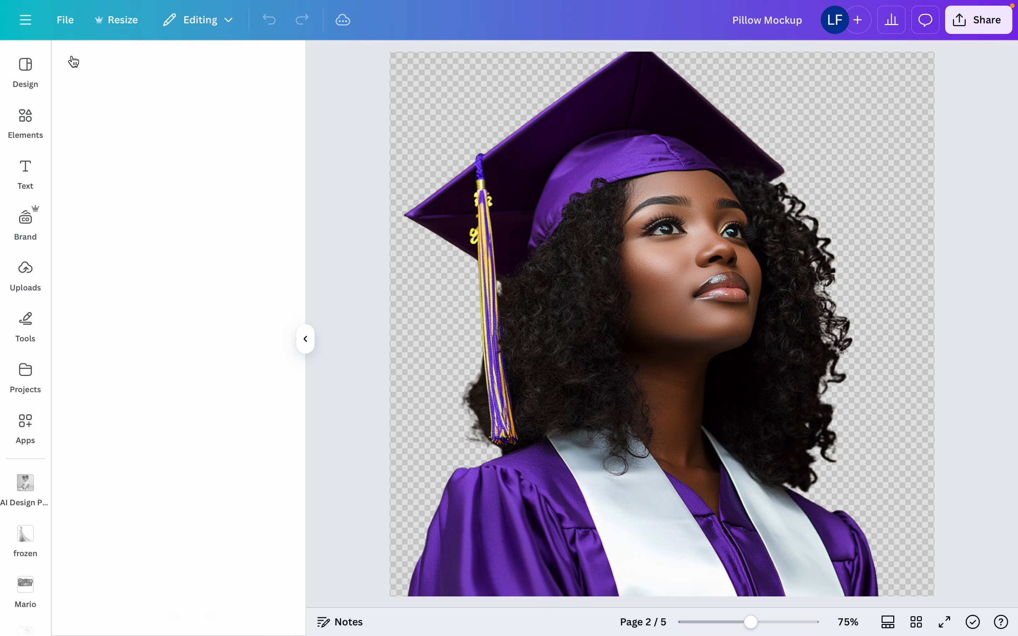
{"action": "left_click", "coordinate": [94, 529]}
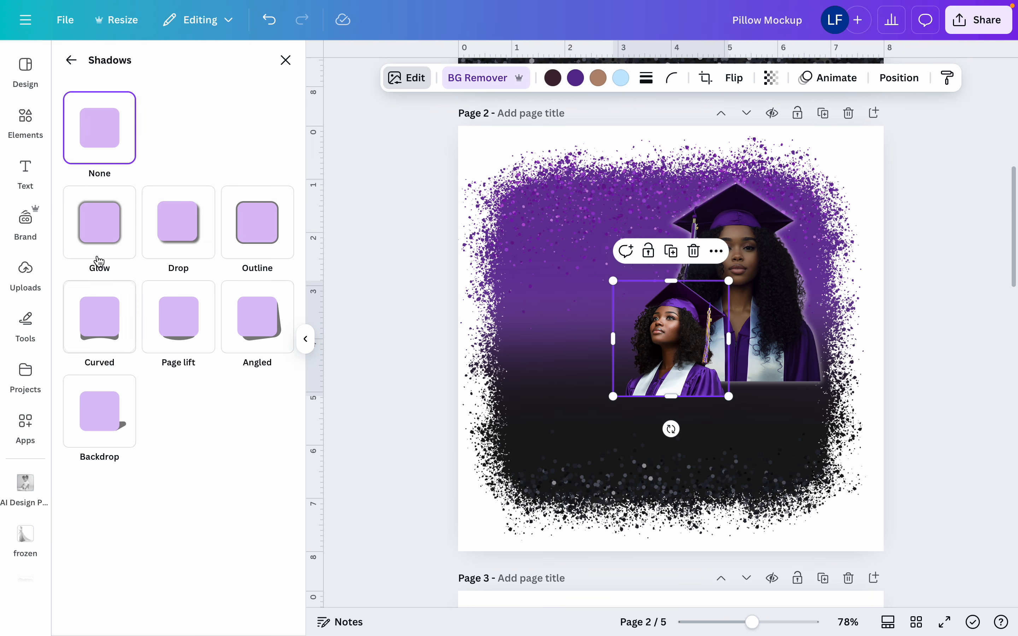
{"action": "left_click", "coordinate": [113, 243]}
{"action": "left_click", "coordinate": [282, 597]}
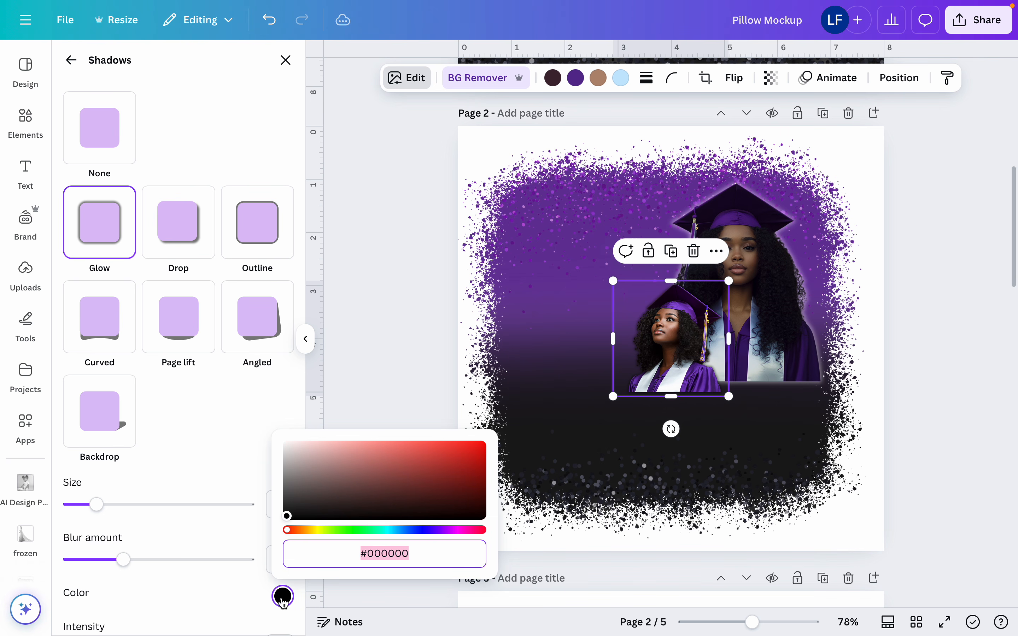
{"action": "left_click_drag", "start_coordinate": [295, 453], "coordinate": [281, 435]}
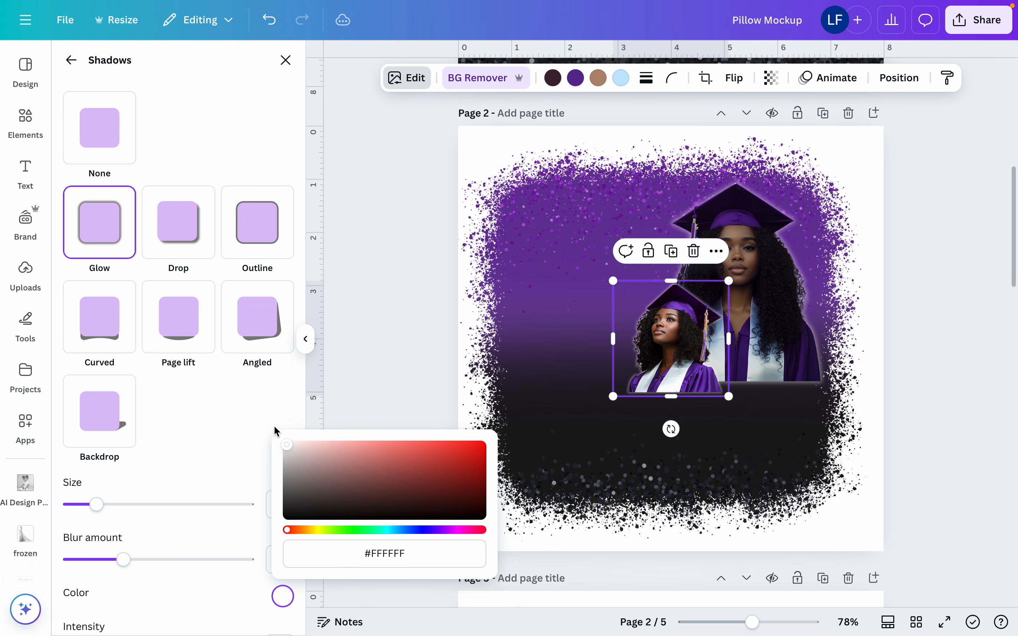
Enlarge the upward-looking graduate and place it on the left half of the artwork, its base level with the other portrait
{"action": "left_click_drag", "start_coordinate": [613, 281], "coordinate": [494, 259]}
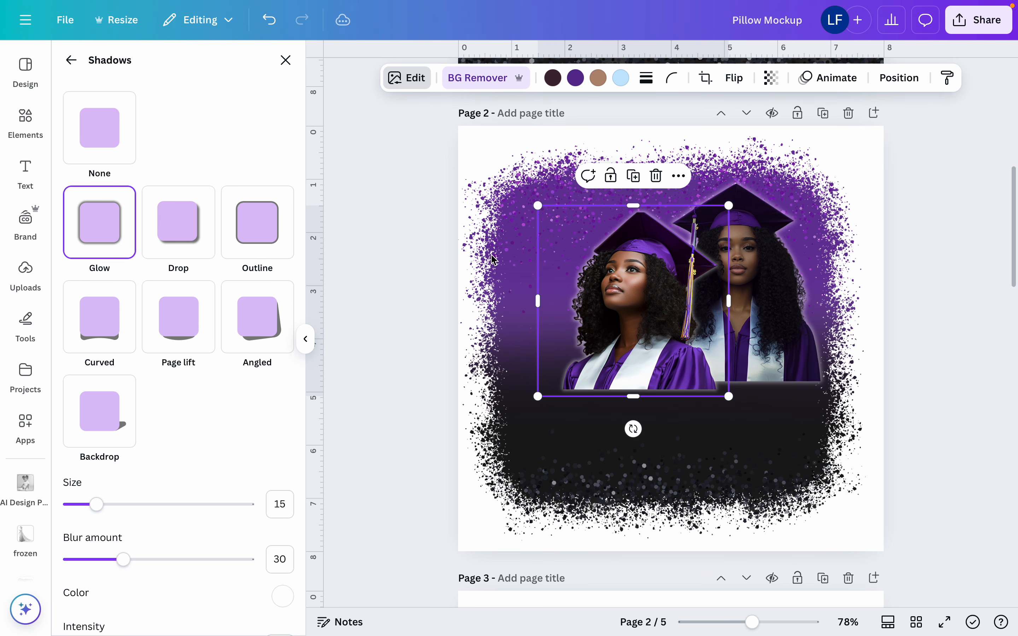
{"action": "left_click_drag", "start_coordinate": [624, 347], "coordinate": [561, 343]}
{"action": "left_click_drag", "start_coordinate": [662, 199], "coordinate": [688, 166]}
{"action": "mouse_move", "coordinate": [604, 250]}
{"action": "left_mouse_down"}
{"action": "mouse_move", "coordinate": [594, 251]}
{"action": "mouse_move", "coordinate": [606, 251]}
{"action": "left_mouse_up"}
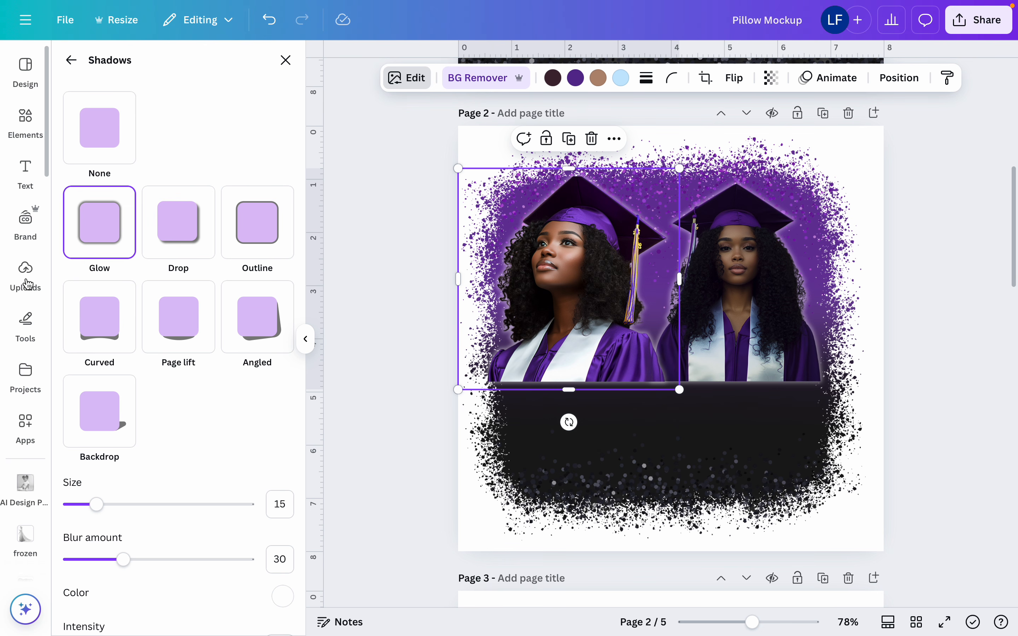
Add the uploaded full-length hallway photo with the purple sweater and white skirt, and remove its background
{"action": "left_click", "coordinate": [26, 283]}
{"action": "left_click", "coordinate": [261, 354]}
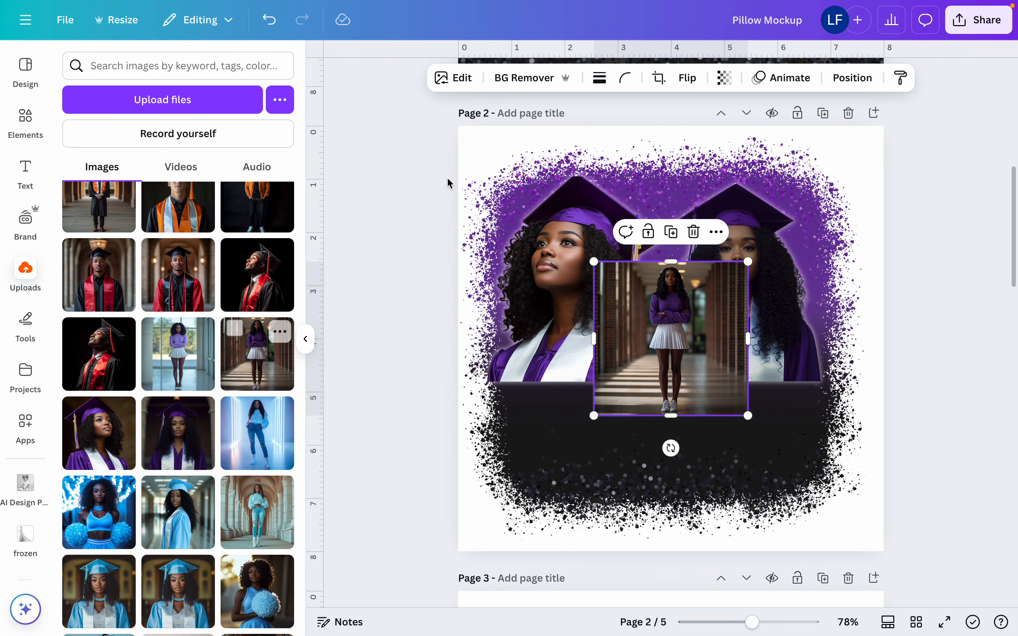
{"action": "left_click", "coordinate": [513, 80]}
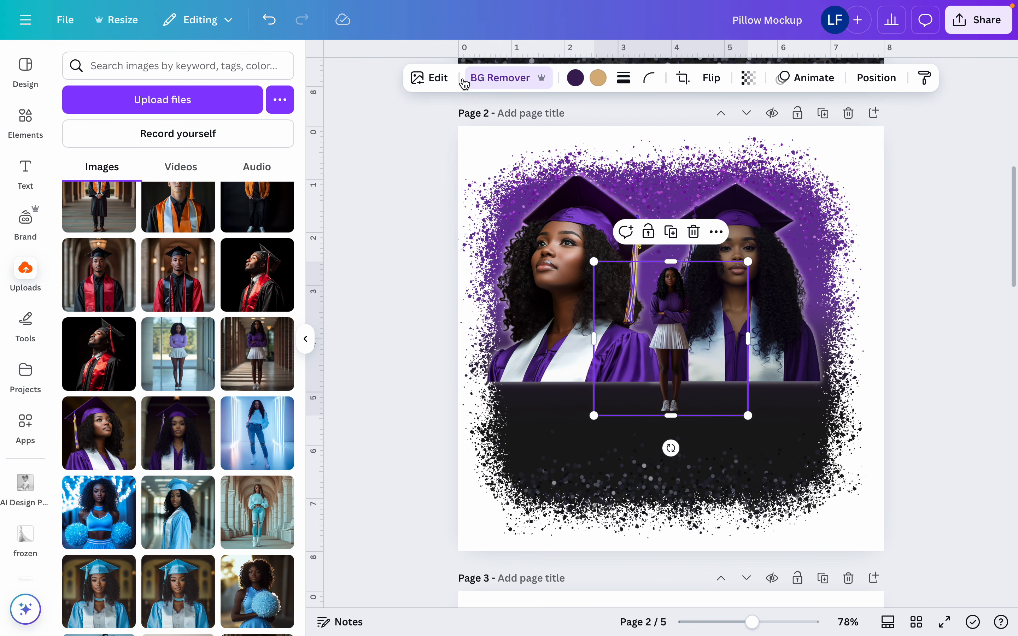
Apply a white #FFFFFF Glow shadow to the full-length figure in the purple sweater and white skirt
{"action": "left_click", "coordinate": [420, 78]}
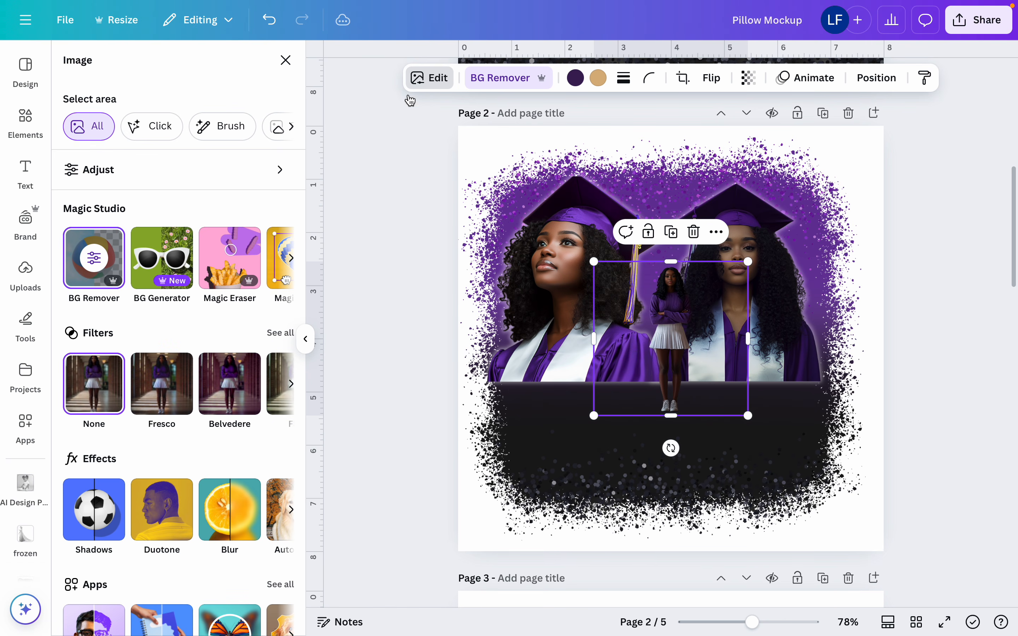
{"action": "left_click", "coordinate": [99, 549]}
{"action": "left_click", "coordinate": [111, 256]}
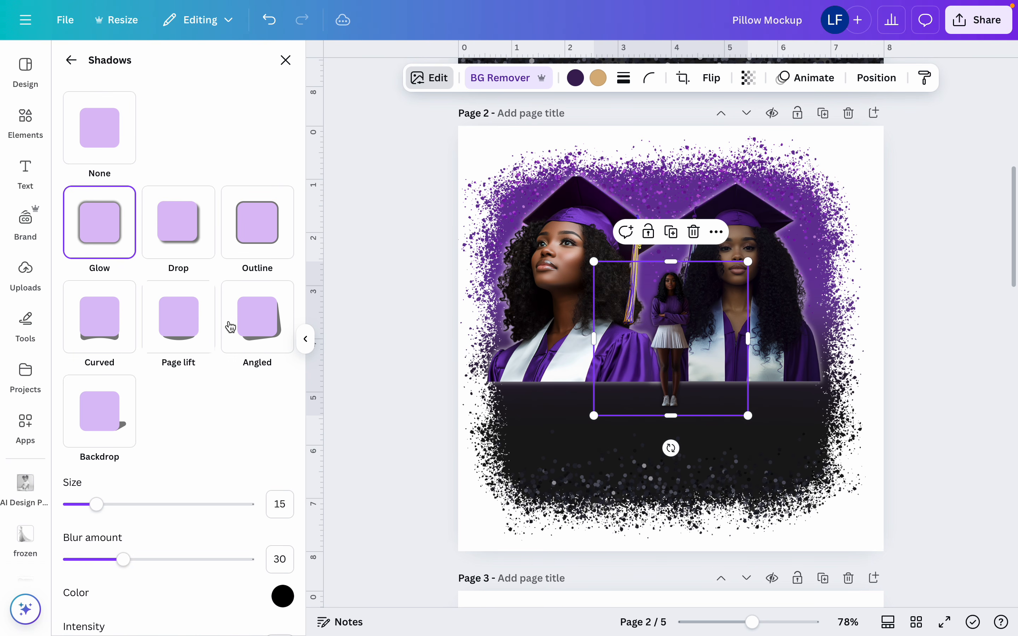
{"action": "left_click", "coordinate": [283, 596]}
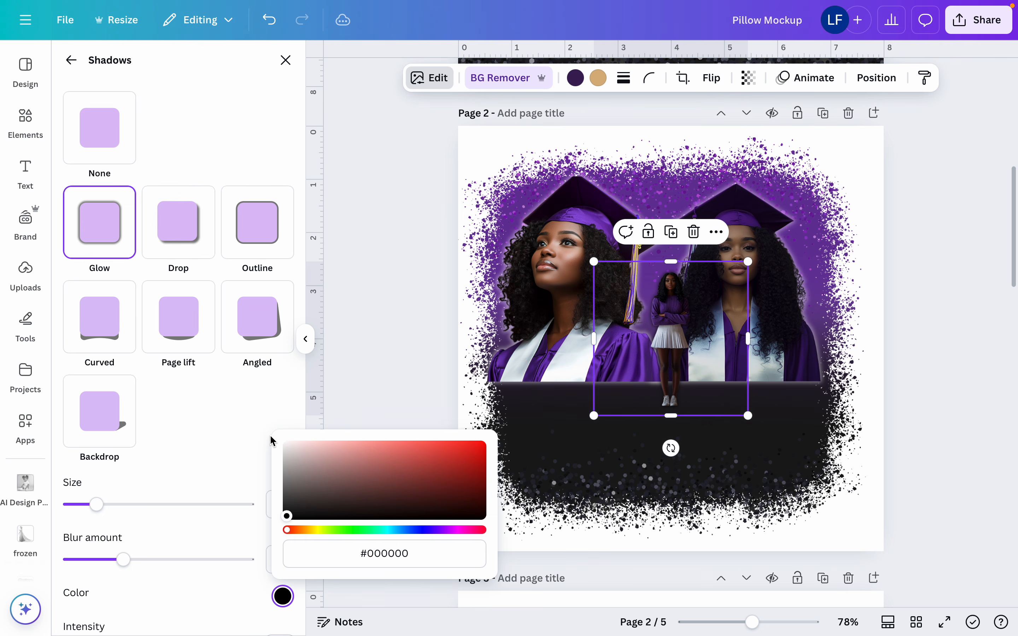
{"action": "left_click_drag", "start_coordinate": [291, 451], "coordinate": [255, 435]}
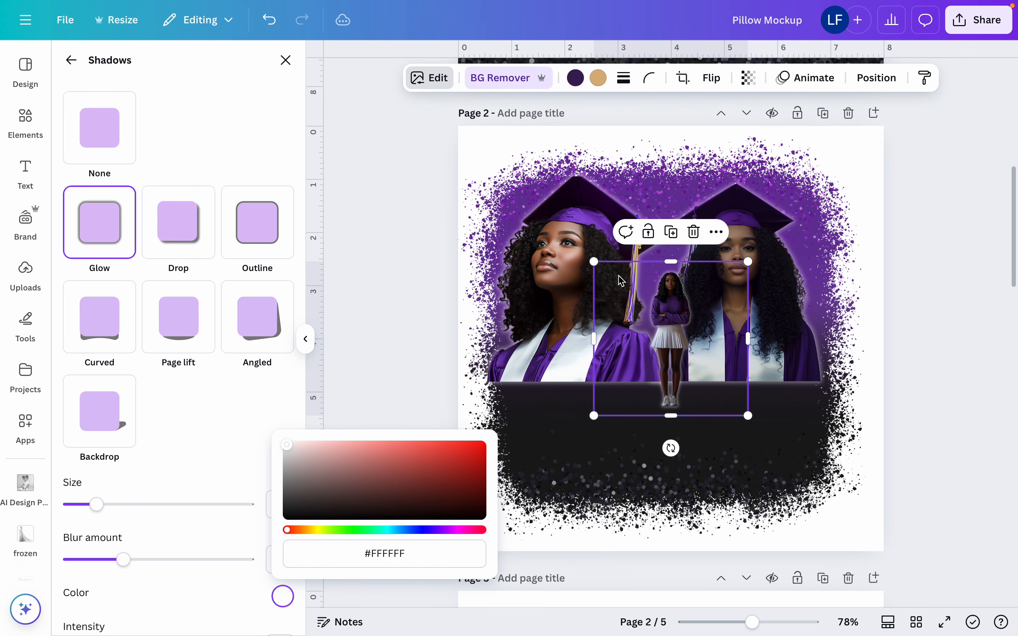
{"action": "left_click_drag", "start_coordinate": [594, 262], "coordinate": [525, 192]}
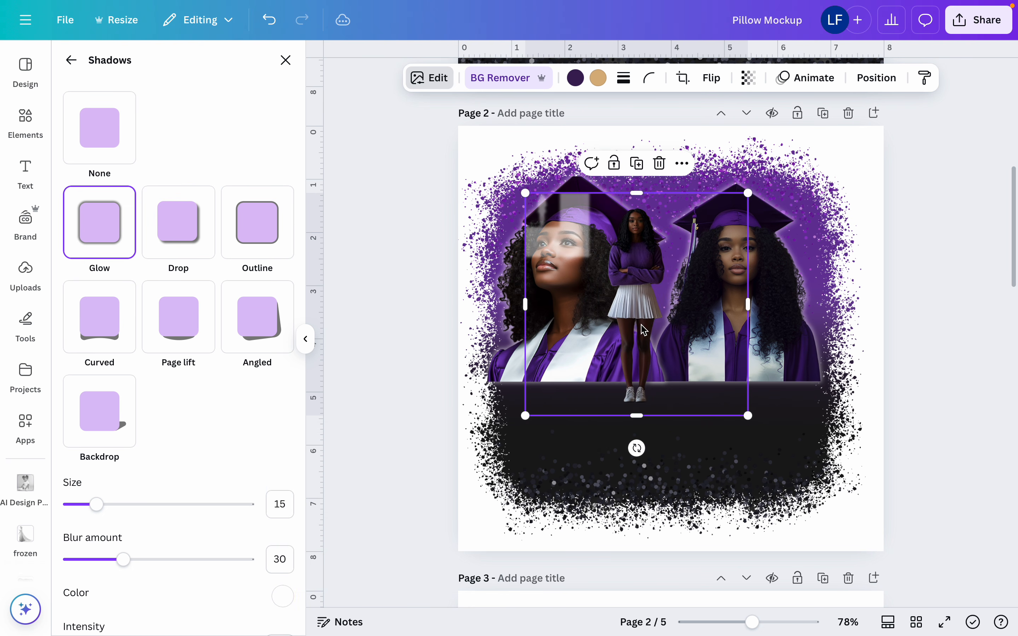
{"action": "left_click_drag", "start_coordinate": [645, 330], "coordinate": [666, 311]}
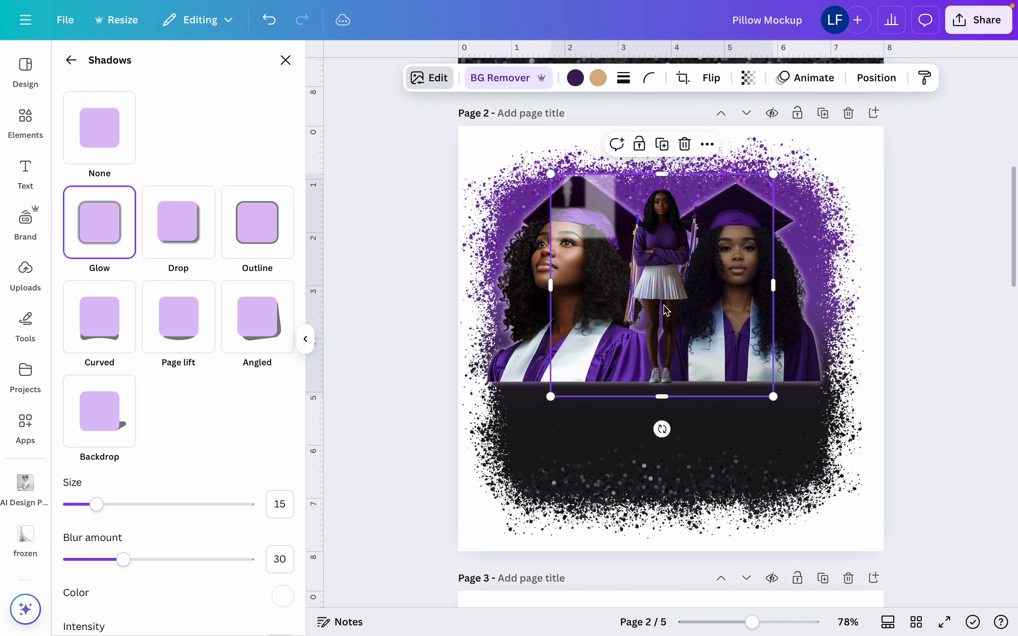
{"action": "left_click", "coordinate": [269, 36]}
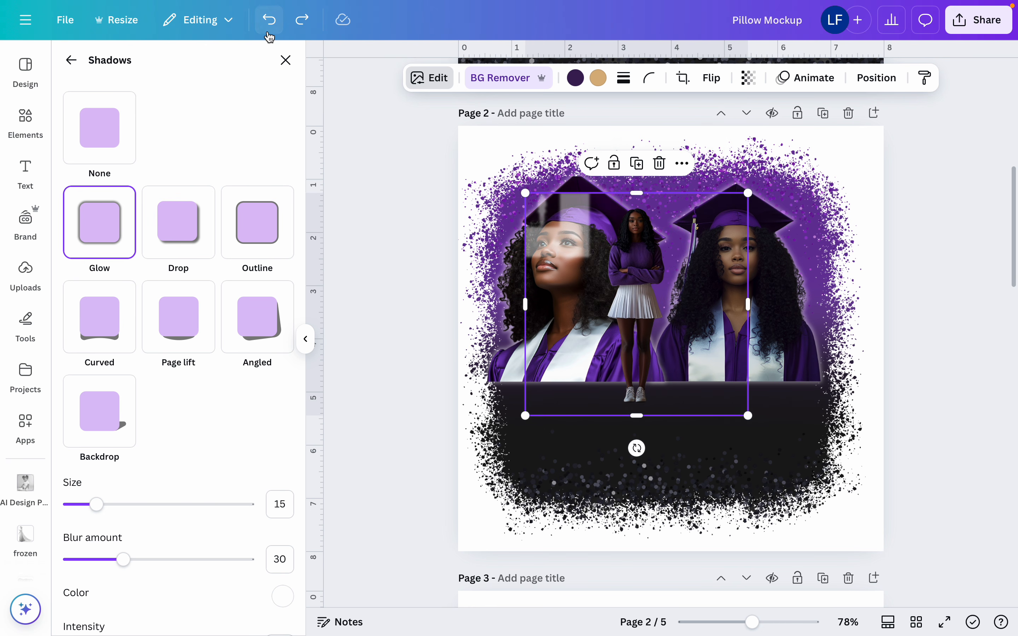
{"action": "left_click", "coordinate": [270, 37]}
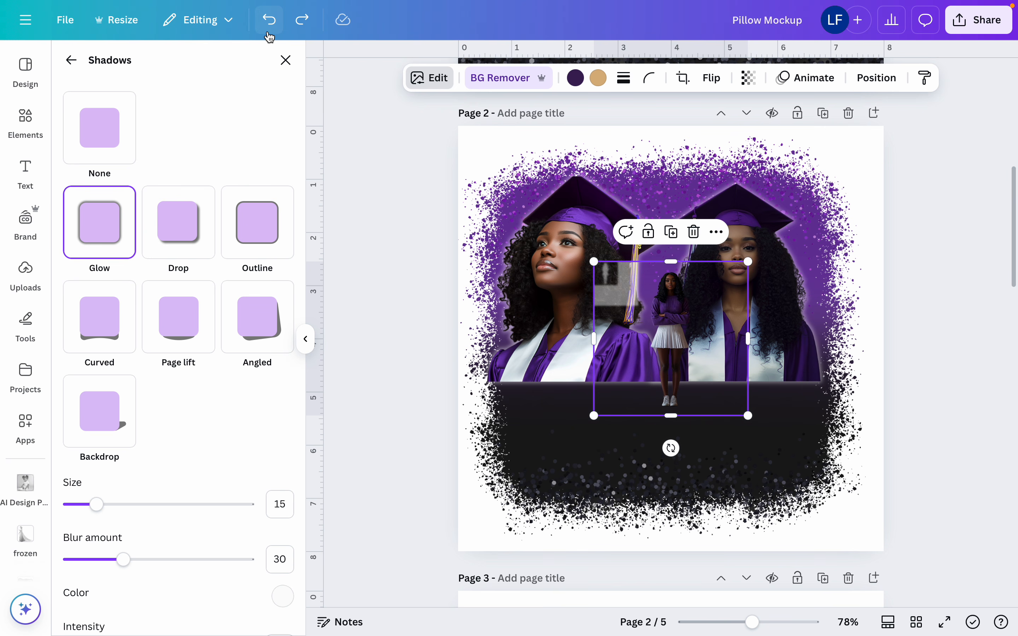
{"action": "left_click", "coordinate": [270, 22]}
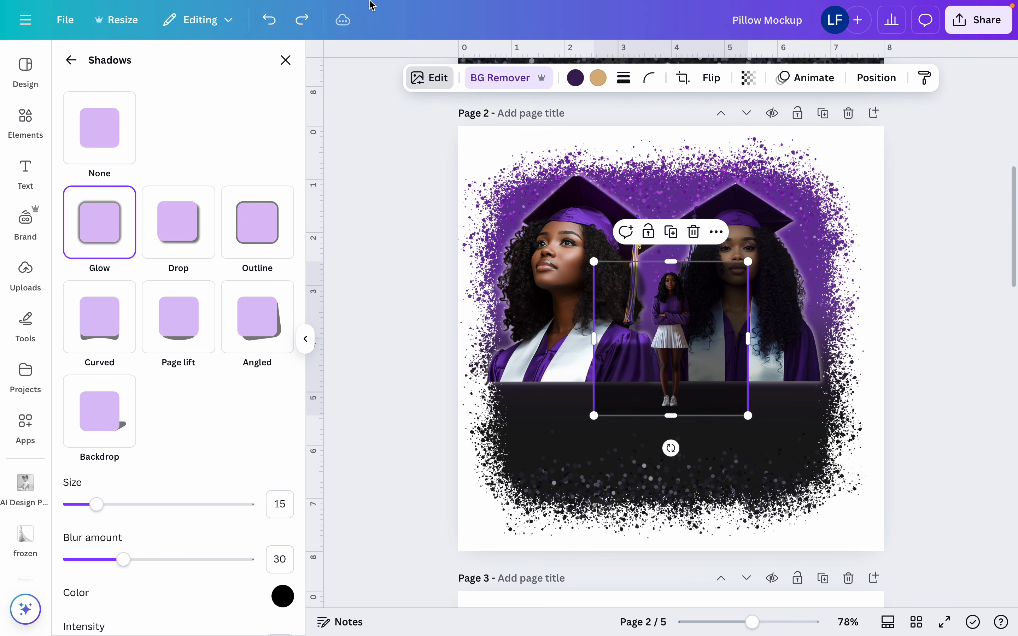
{"action": "left_click", "coordinate": [268, 21]}
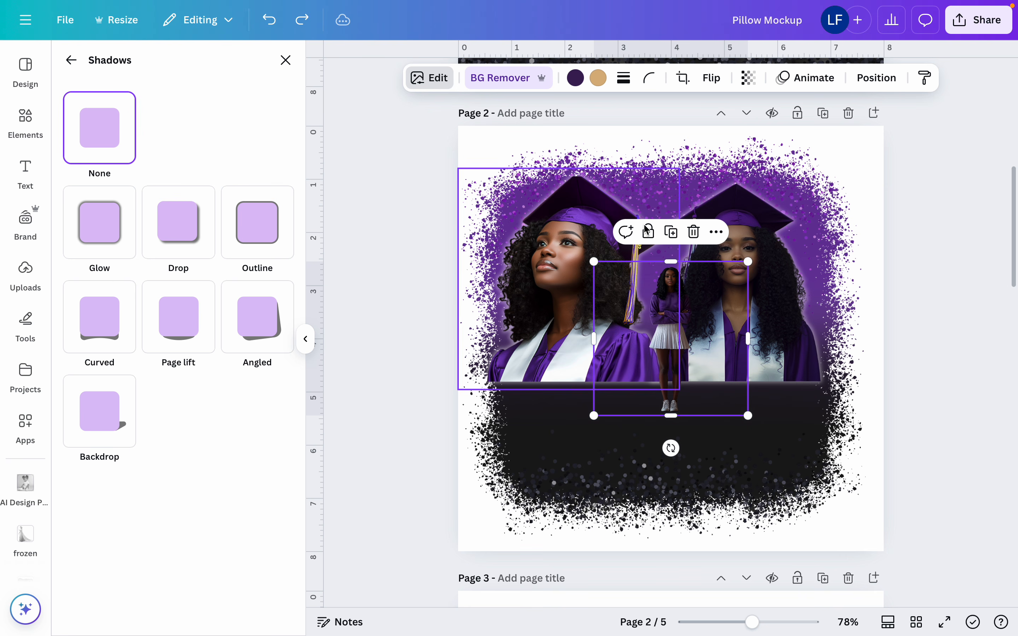
Move the full-length figure up between the two graduates and apply a white Glow shadow to it
{"action": "left_click_drag", "start_coordinate": [670, 302], "coordinate": [659, 209]}
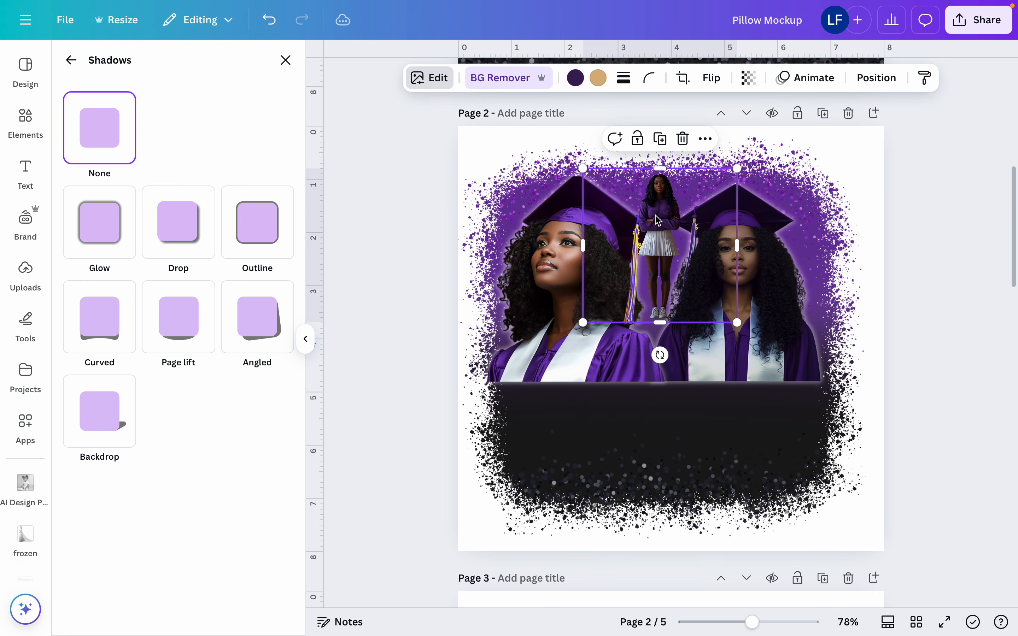
{"action": "left_click", "coordinate": [117, 228]}
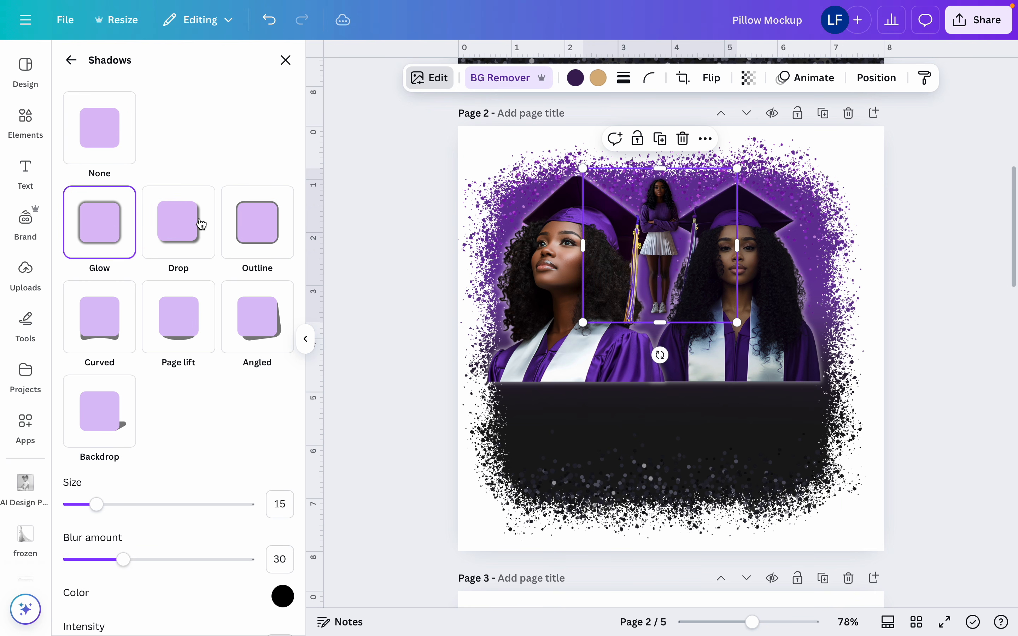
{"action": "left_click", "coordinate": [284, 590]}
{"action": "left_click_drag", "start_coordinate": [295, 452], "coordinate": [278, 446]}
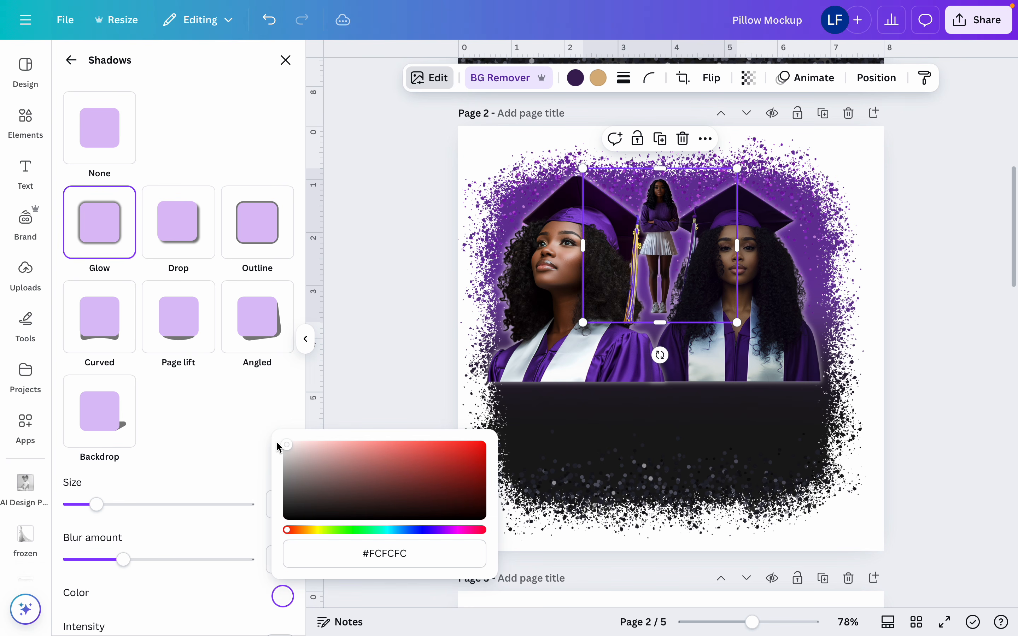
Enlarge the full-length figure between the two portraits and crop its lower edge level with their base
{"action": "left_click_drag", "start_coordinate": [739, 329], "coordinate": [849, 433]}
{"action": "left_click_drag", "start_coordinate": [720, 415], "coordinate": [666, 382]}
{"action": "left_click_drag", "start_coordinate": [536, 332], "coordinate": [513, 356]}
Shift both graduate portraits and the full-length figure slightly down, keeping their bases aligned
{"action": "left_click", "coordinate": [781, 336]}
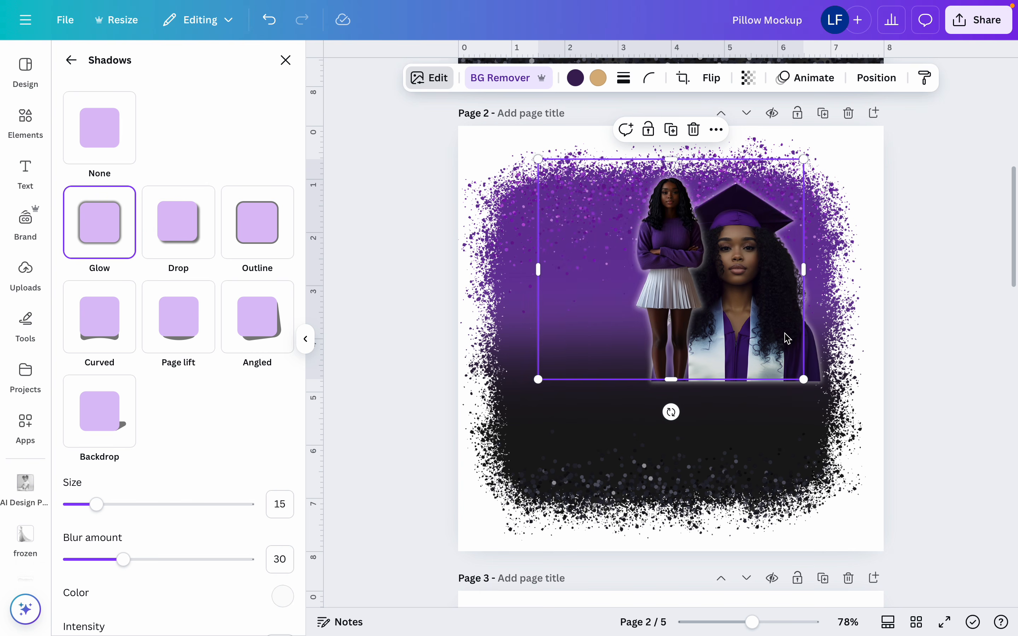
{"action": "left_click_drag", "start_coordinate": [827, 337], "coordinate": [841, 362]}
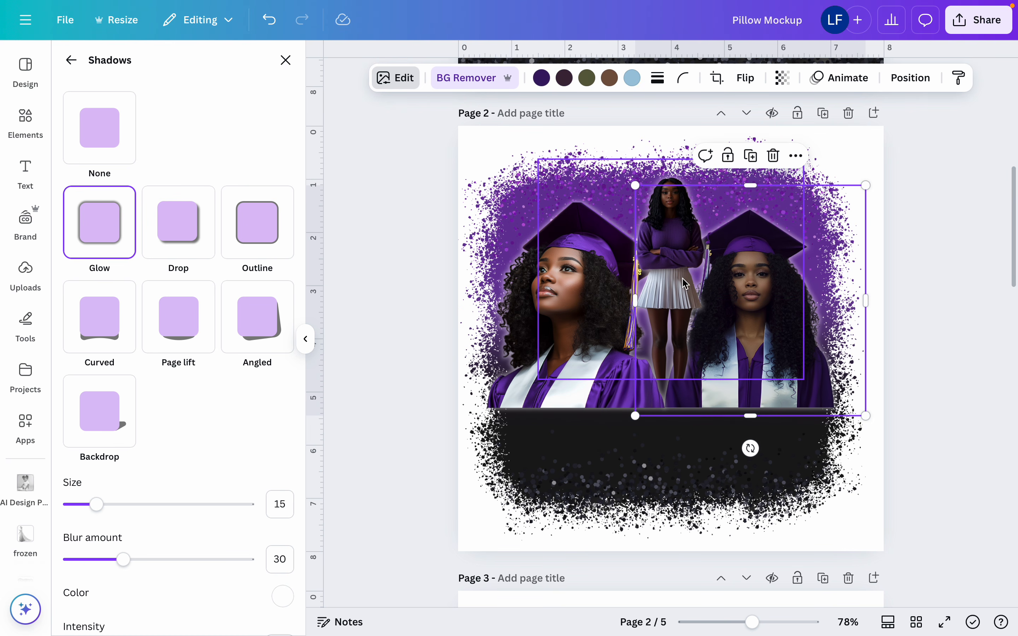
{"action": "left_click_drag", "start_coordinate": [678, 285], "coordinate": [676, 309]}
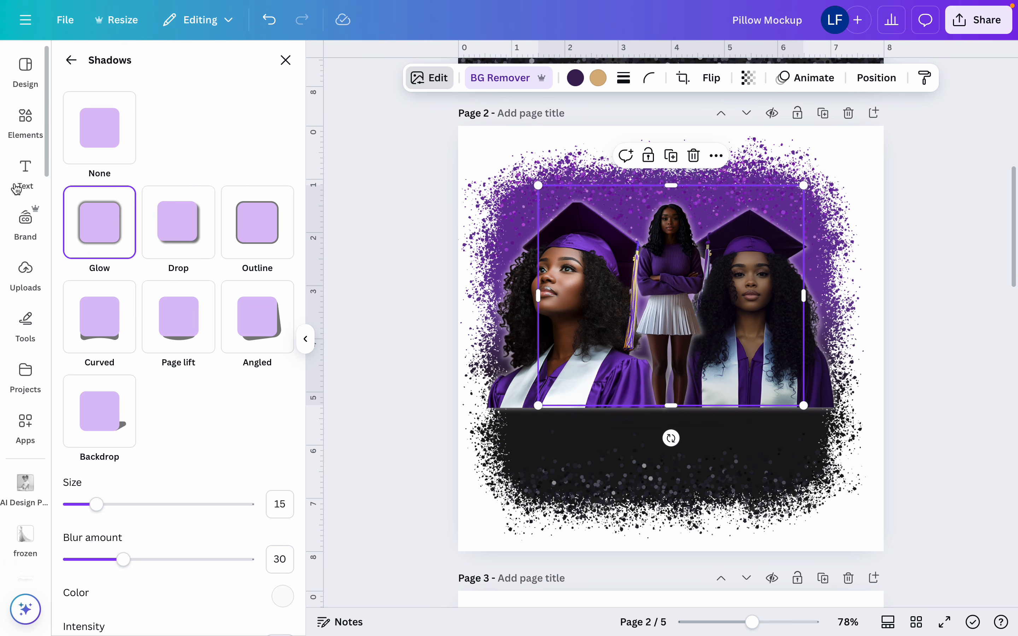
Add the recently used "Sparkle" neon text style and replace its wording with "Senior"
{"action": "left_click", "coordinate": [22, 172]}
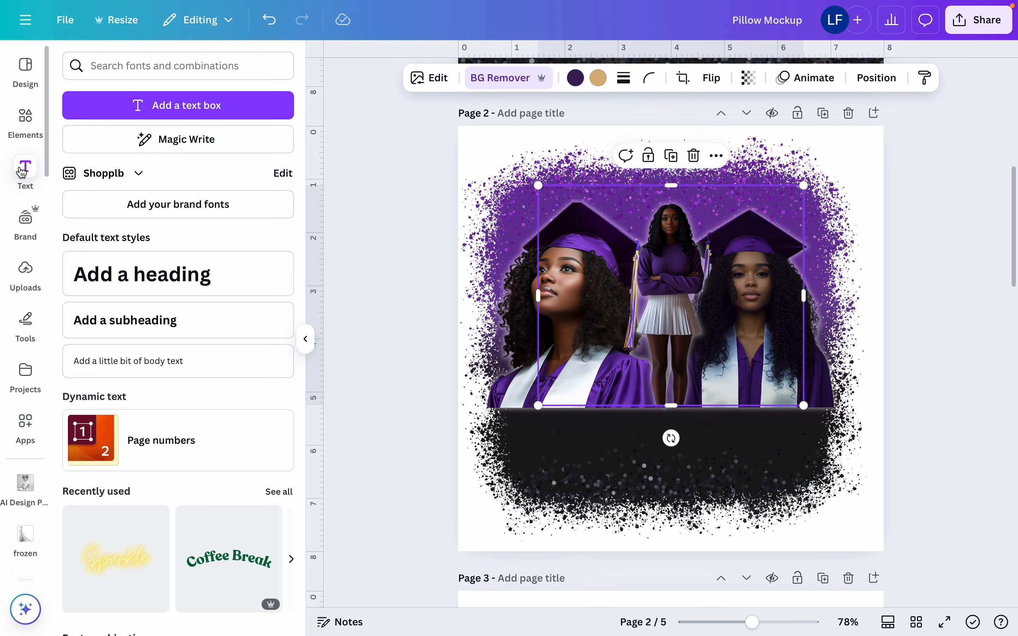
{"action": "left_click", "coordinate": [109, 575]}
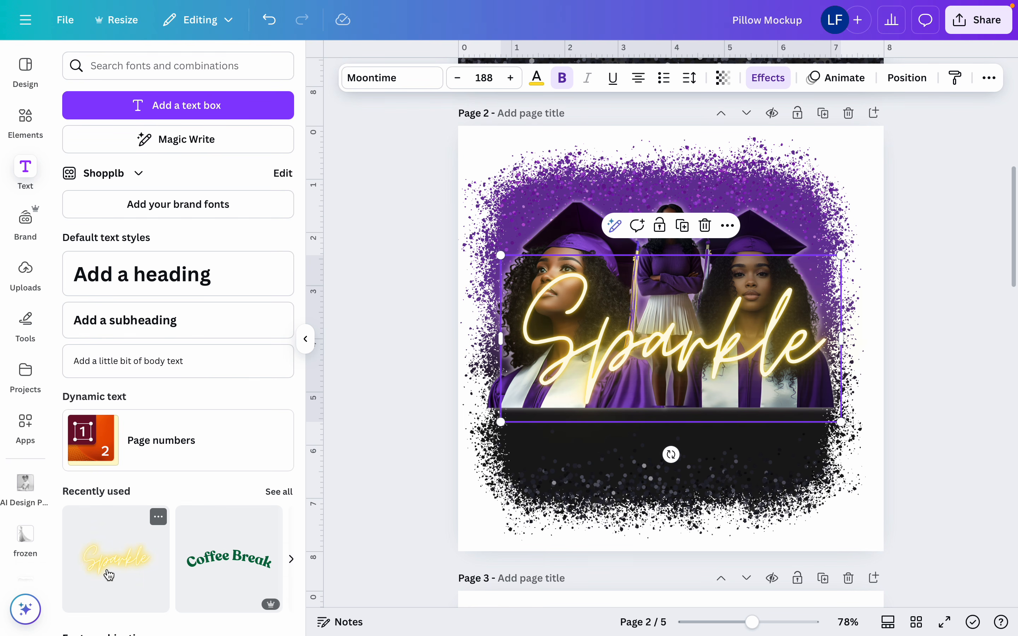
{"action": "double_click", "coordinate": [674, 369]}
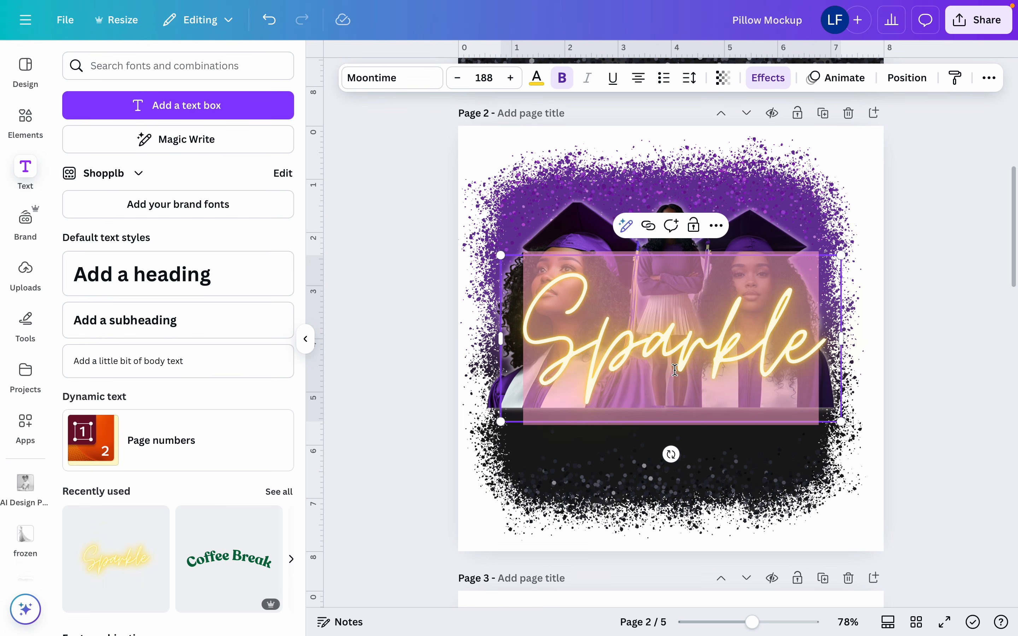
{"action": "type", "text": "Senirp"}
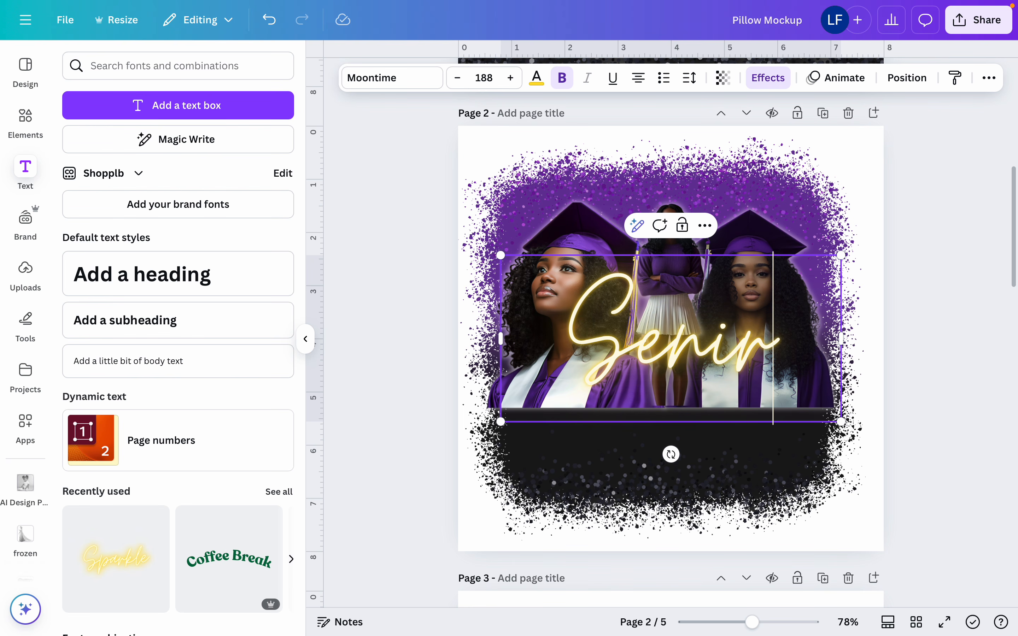
{"action": "key", "text": "BackSpace"}
{"action": "key", "text": "BackSpace"}
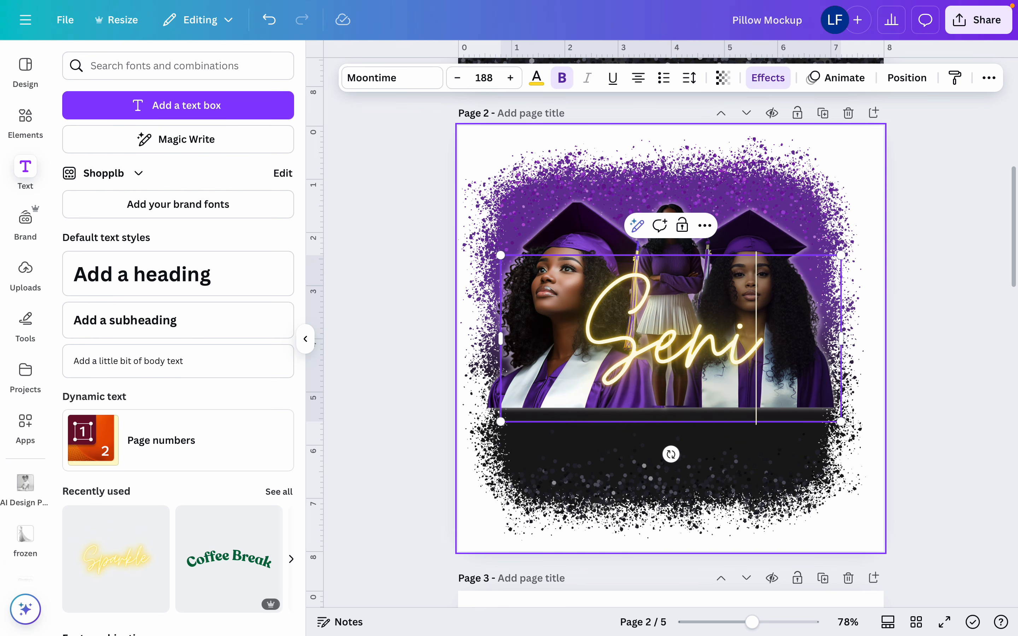
{"action": "type", "text": "or"}
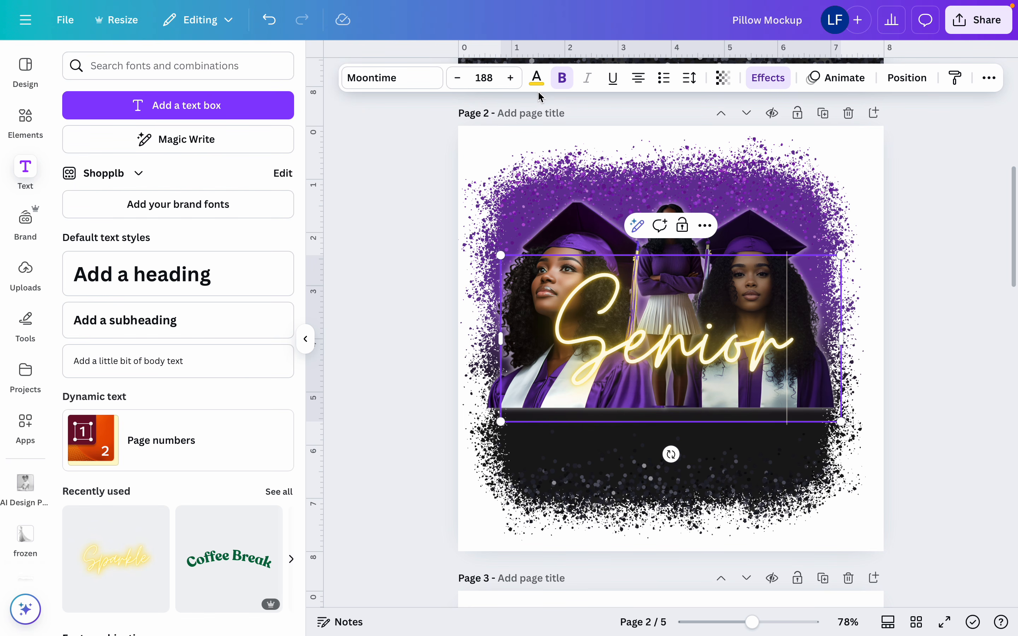
Change the color of the whole "Senior" text to white
{"action": "left_click", "coordinate": [536, 77]}
{"action": "left_click", "coordinate": [238, 168]}
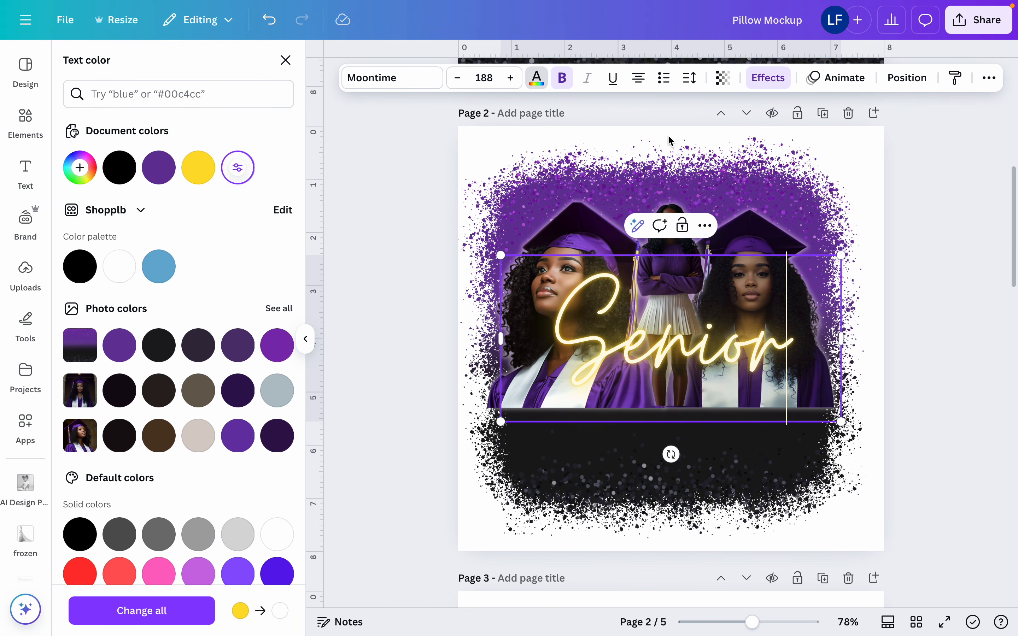
{"action": "double_click", "coordinate": [734, 325]}
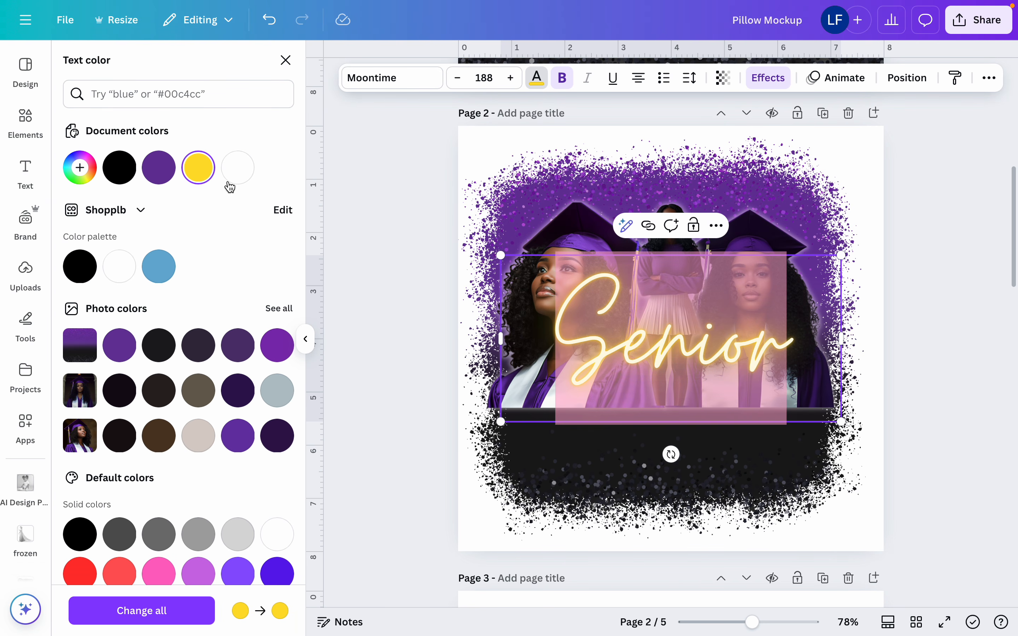
{"action": "left_click", "coordinate": [238, 168]}
Give the "Senior" text a black Outline effect at thickness 50 and reduce its size to 114
{"action": "left_click", "coordinate": [777, 84]}
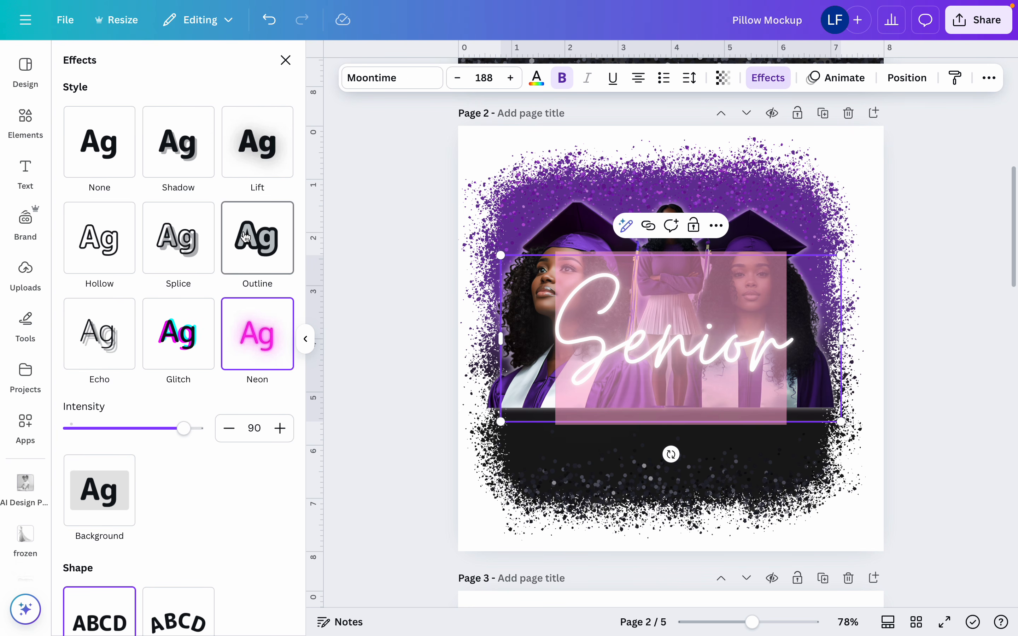
{"action": "left_click", "coordinate": [246, 237]}
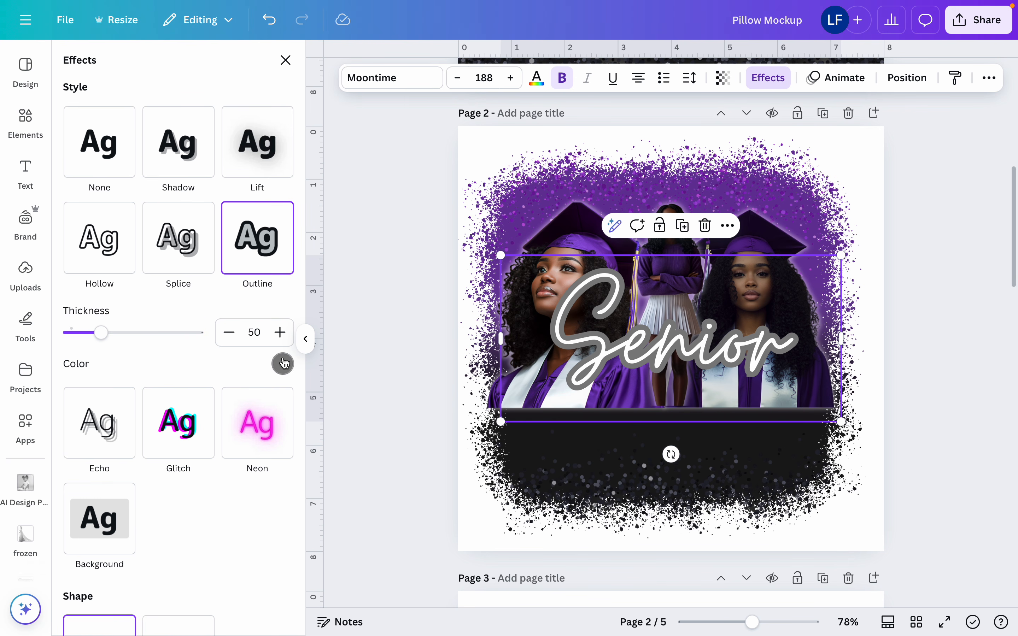
{"action": "left_click", "coordinate": [282, 363]}
{"action": "left_click", "coordinate": [99, 298]}
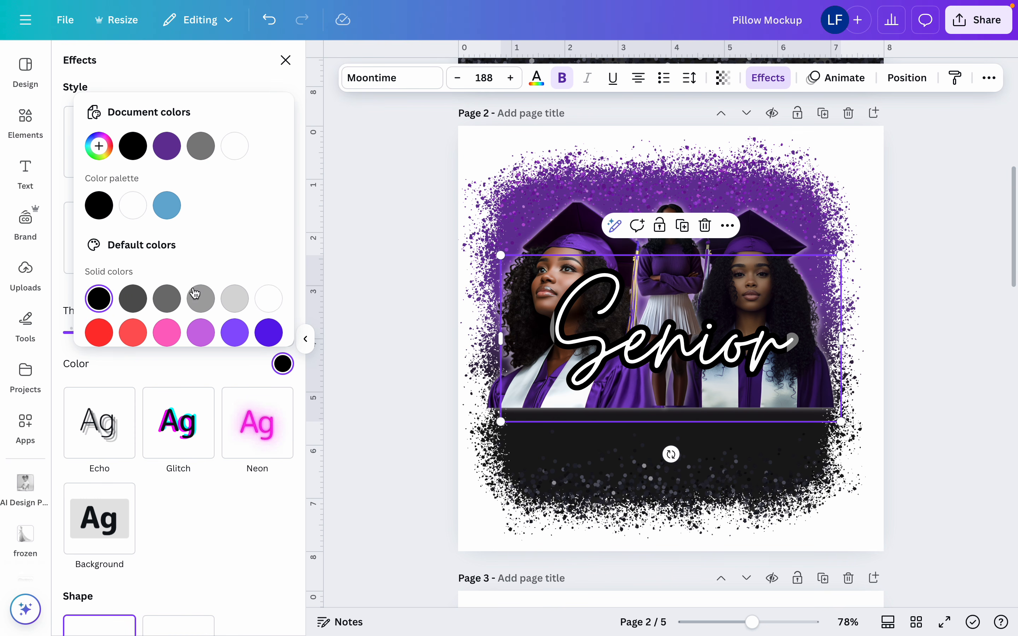
{"action": "left_click_drag", "start_coordinate": [501, 423], "coordinate": [635, 356]}
Apply the Curve shape to the "Senior" text and place it, tilted upward, above the left graduate's cap
{"action": "scroll", "coordinate": [199, 516], "scroll_direction": "down", "scroll_amount": 2}
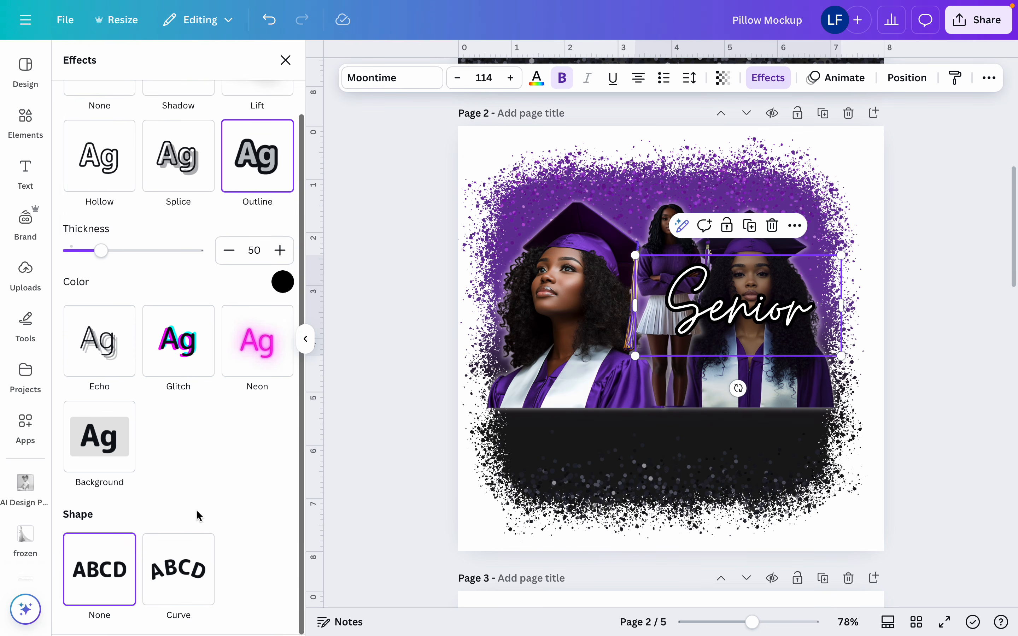
{"action": "left_click", "coordinate": [178, 595]}
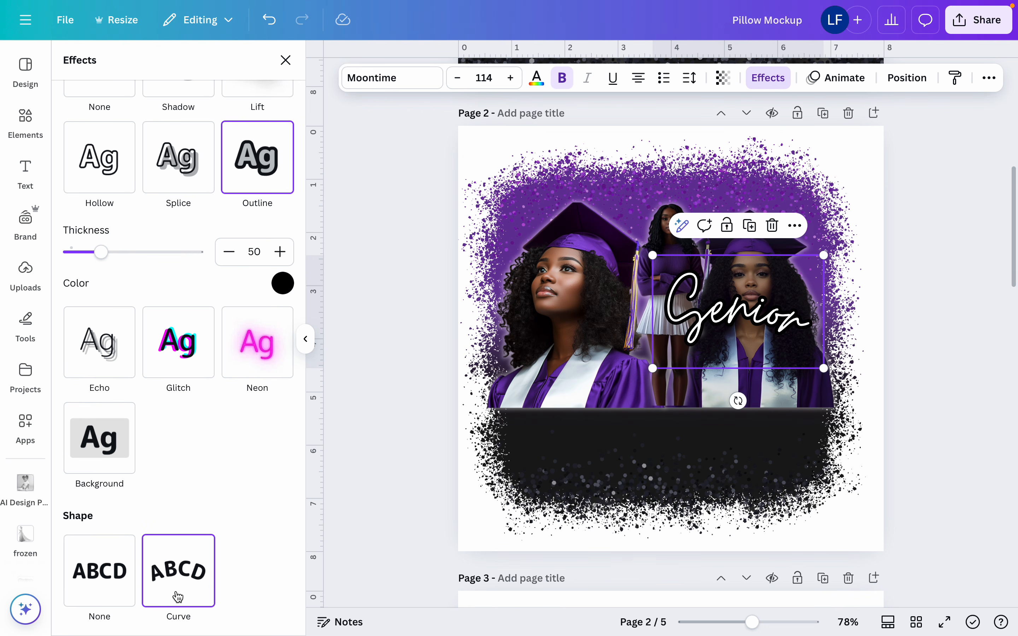
{"action": "mouse_move", "coordinate": [595, 278]}
{"action": "left_mouse_down"}
{"action": "mouse_move", "coordinate": [520, 369]}
{"action": "mouse_move", "coordinate": [540, 316]}
{"action": "mouse_move", "coordinate": [547, 325]}
{"action": "mouse_move", "coordinate": [582, 293]}
{"action": "mouse_move", "coordinate": [580, 264]}
{"action": "left_mouse_up"}
{"action": "left_click_drag", "start_coordinate": [558, 204], "coordinate": [560, 210]}
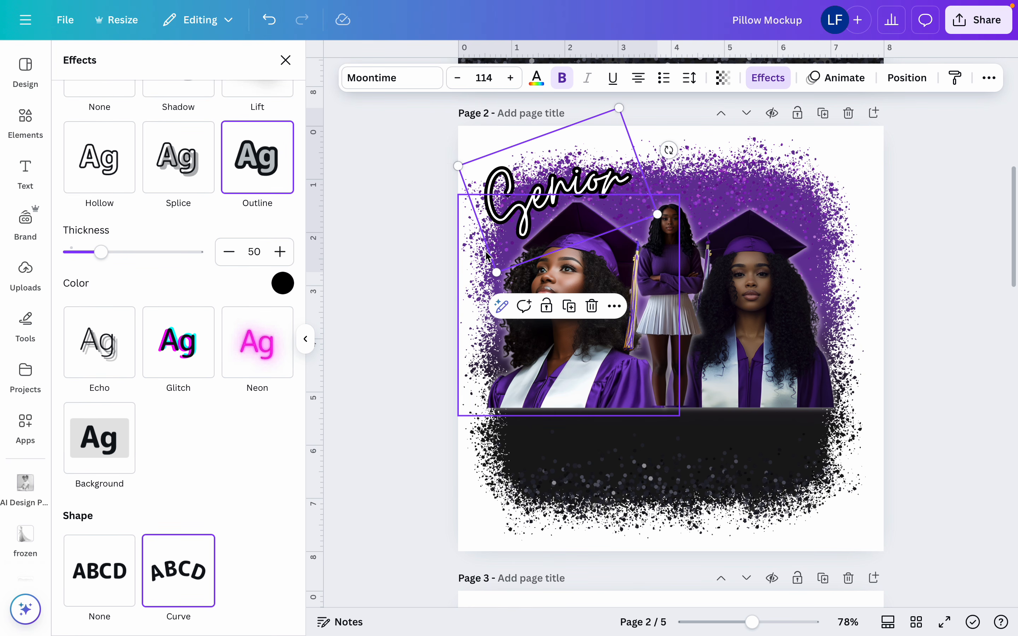
Duplicate the "Senior" text, then delete the copy together with the full-length figure
{"action": "left_click", "coordinate": [569, 313]}
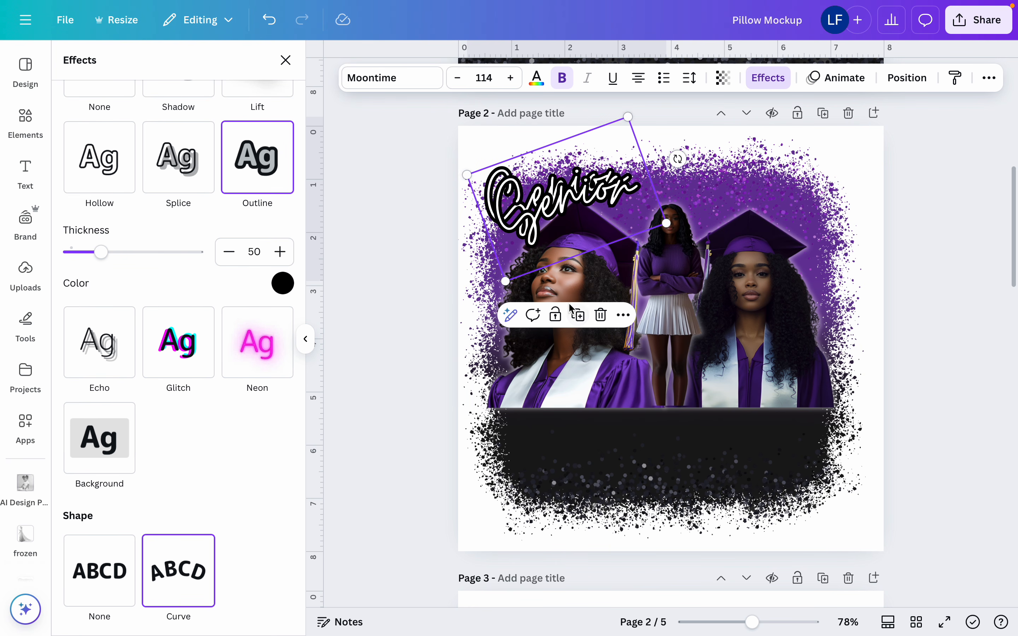
{"action": "key", "text": "Delete"}
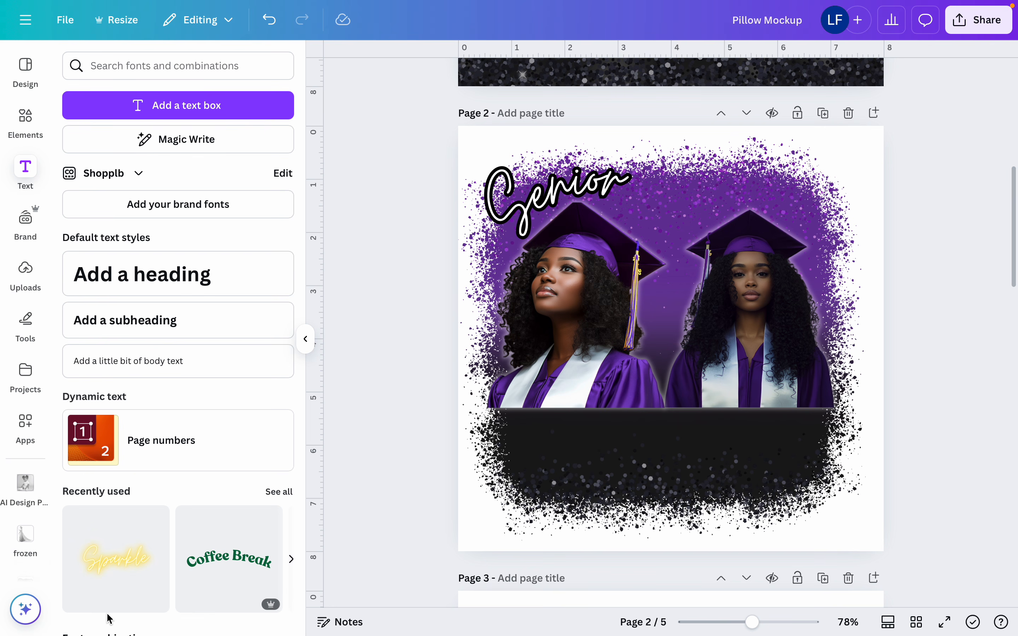
Add another "Sparkle" neon text, reduce it to size 107, and replace its wording with the graduate's full name
{"action": "left_click", "coordinate": [128, 563]}
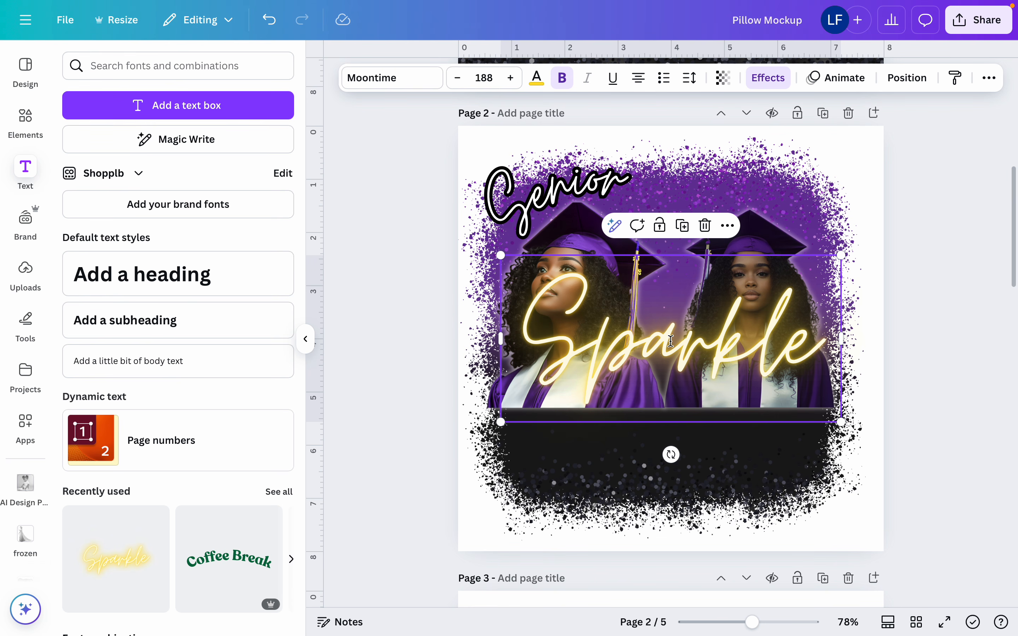
{"action": "double_click", "coordinate": [671, 340]}
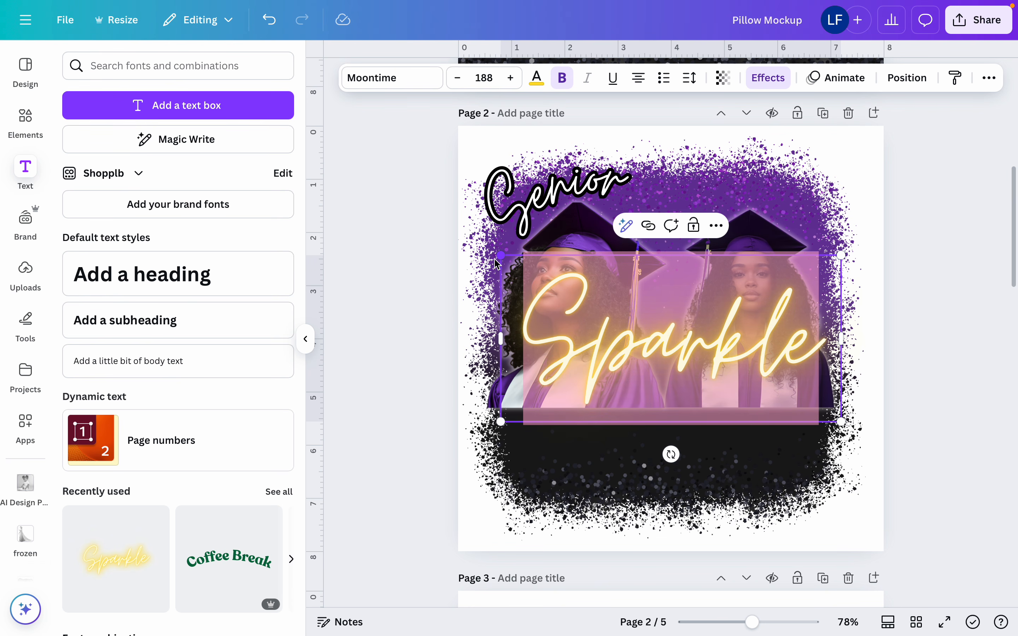
{"action": "left_click_drag", "start_coordinate": [500, 255], "coordinate": [648, 327]}
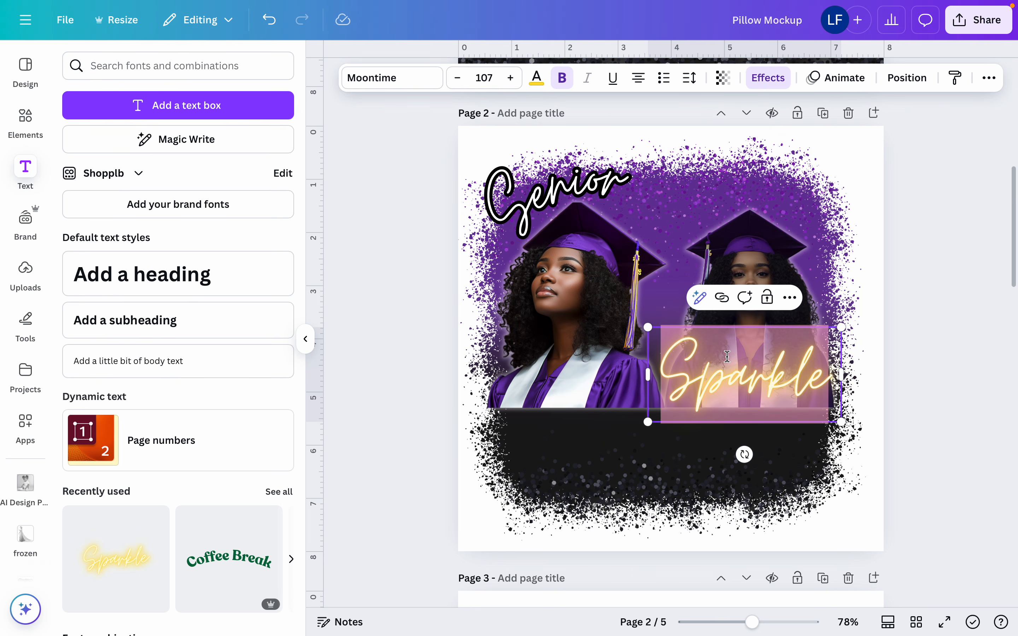
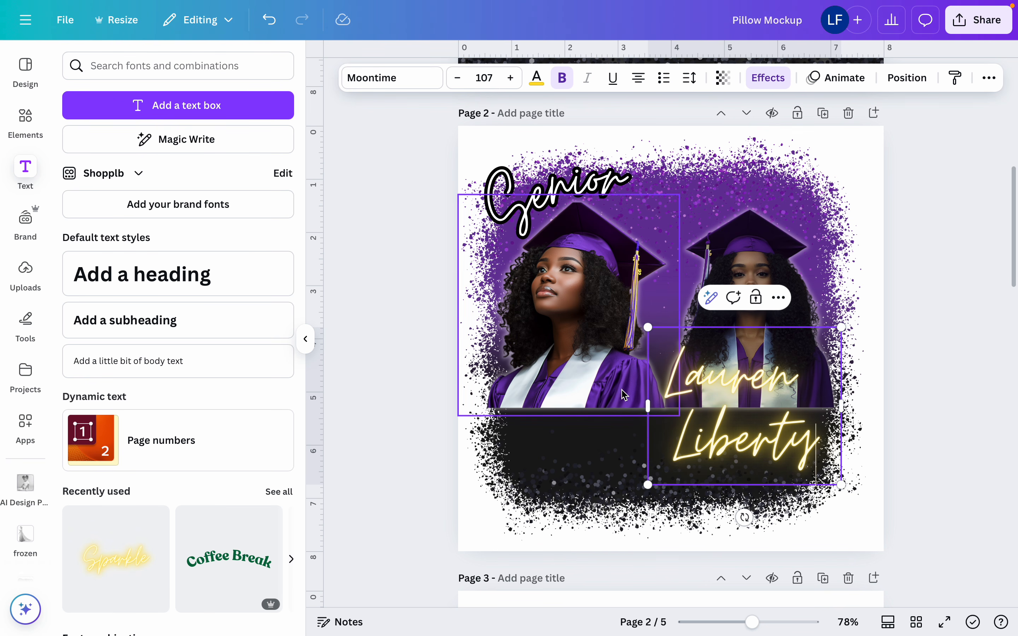
Fit the graduate's name on one line at size 93 and move it over the portraits' lower edge
{"action": "left_click_drag", "start_coordinate": [648, 406], "coordinate": [522, 342]}
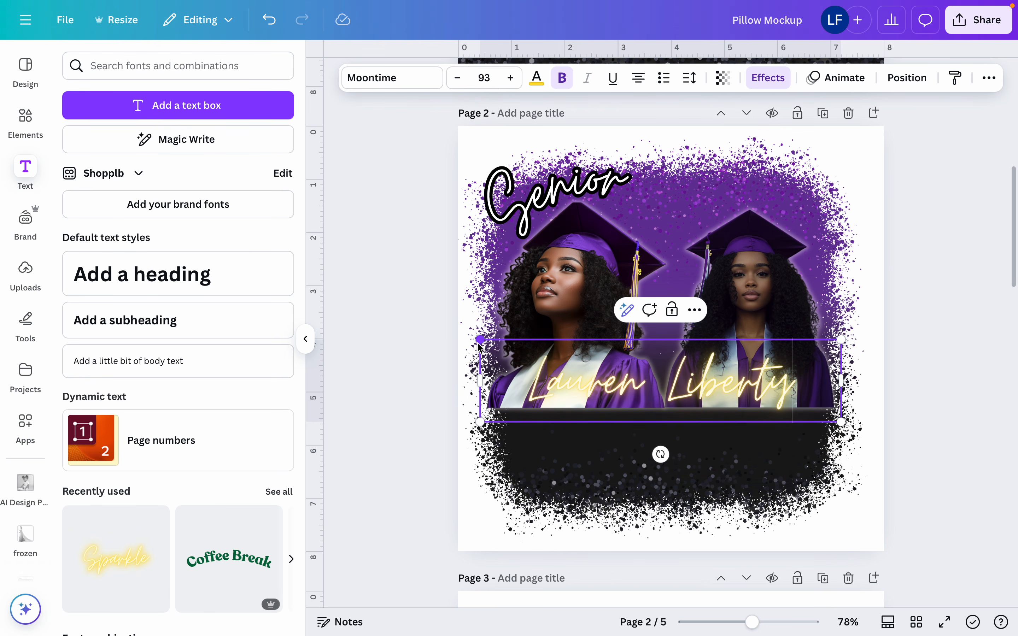
{"action": "left_click", "coordinate": [883, 256]}
{"action": "left_click", "coordinate": [763, 395]}
{"action": "left_click_drag", "start_coordinate": [763, 394], "coordinate": [732, 419]}
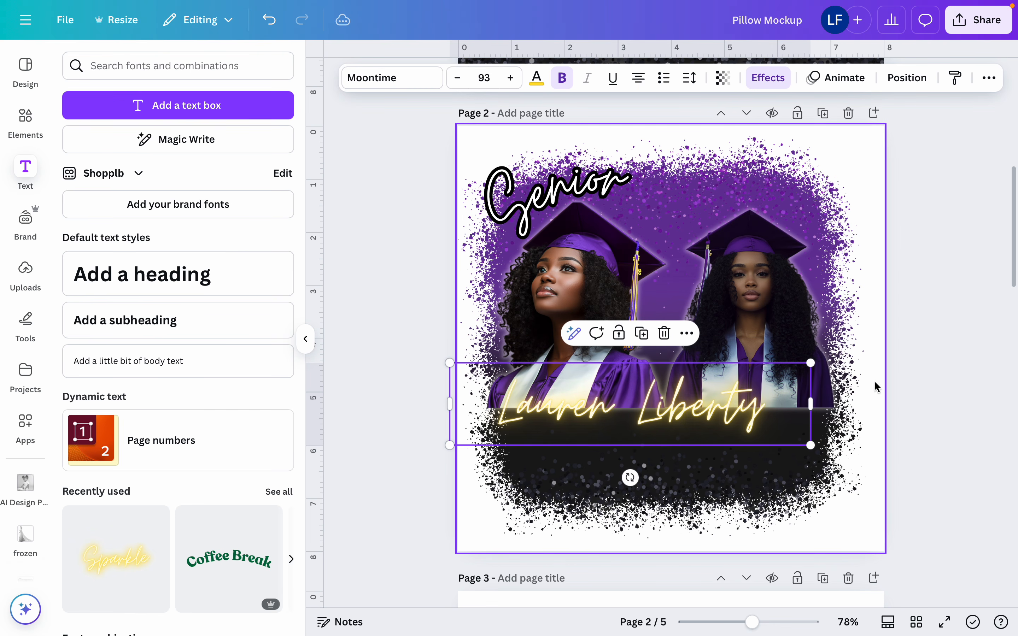
Enlarge the graduate's name to size 122 and shift it so it spans the lower edge of both portraits
{"action": "left_click_drag", "start_coordinate": [810, 363], "coordinate": [900, 342]}
{"action": "left_click_drag", "start_coordinate": [762, 412], "coordinate": [740, 418]}
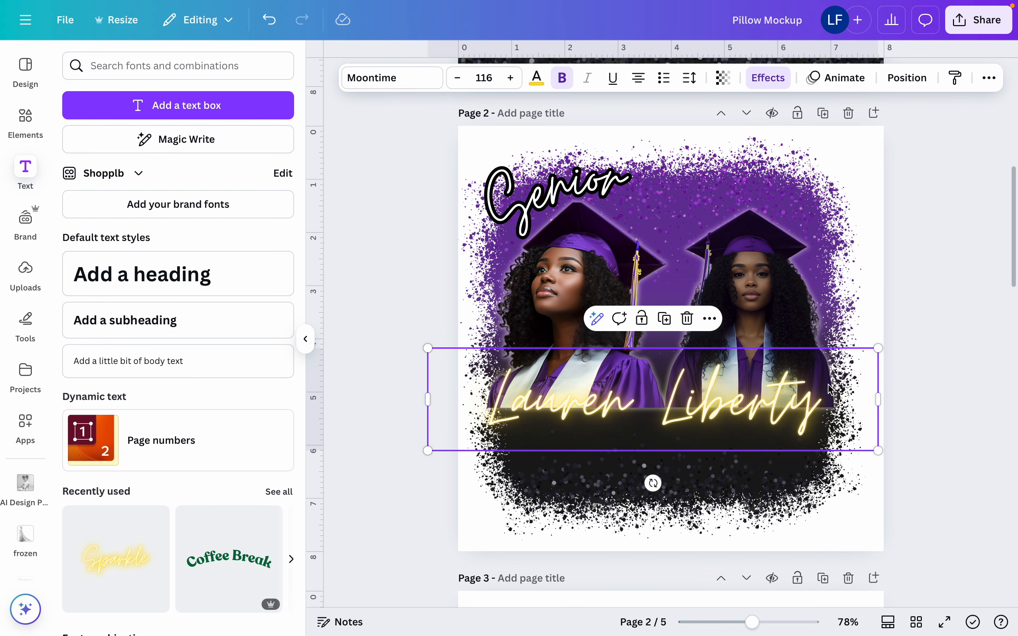
{"action": "left_click_drag", "start_coordinate": [879, 349], "coordinate": [902, 342]}
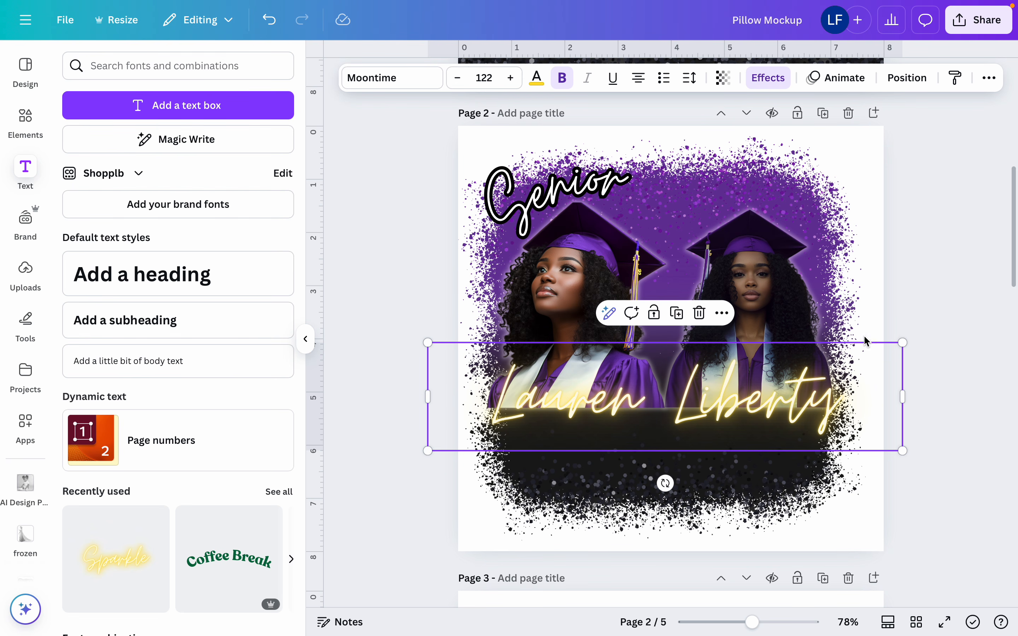
Replace the name's neon effect with the Outline effect and set the text color to white
{"action": "left_click", "coordinate": [769, 79]}
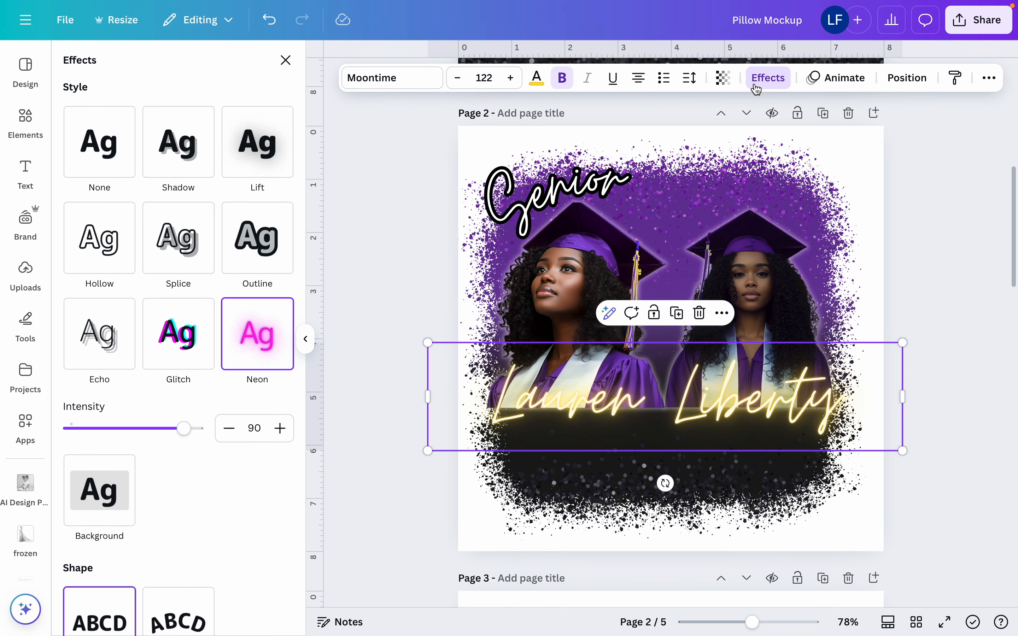
{"action": "left_click", "coordinate": [233, 230]}
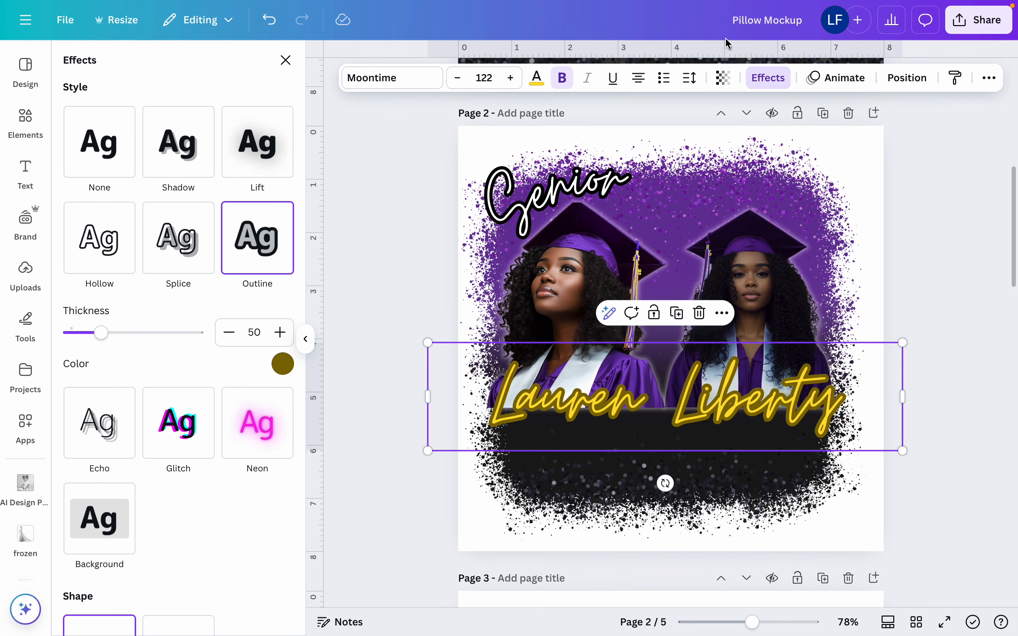
{"action": "scroll", "coordinate": [569, 158], "scroll_direction": "down", "scroll_amount": 5}
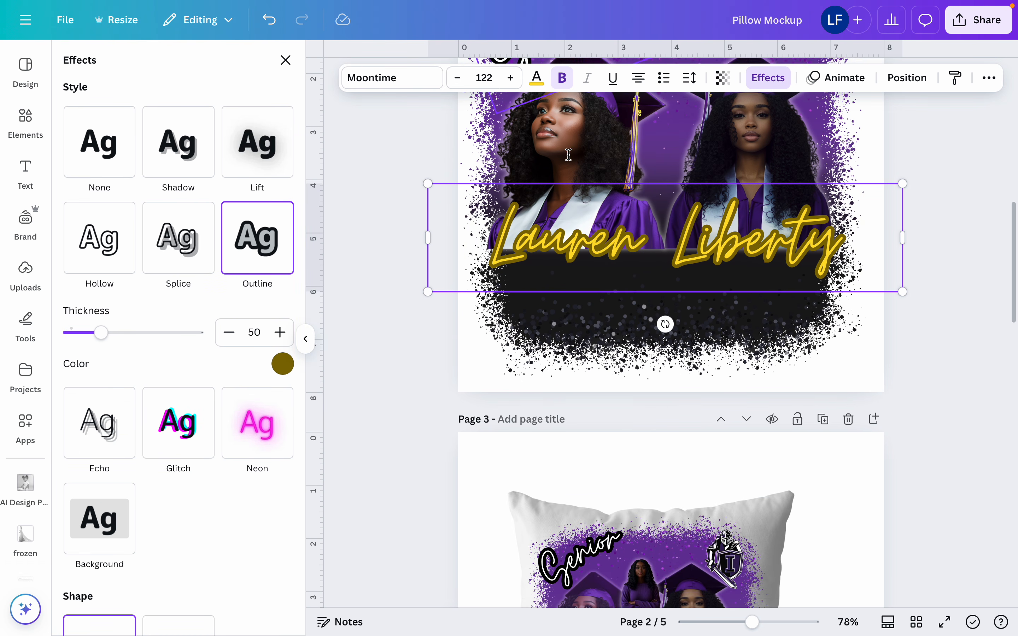
{"action": "scroll", "coordinate": [569, 155], "scroll_direction": "up", "scroll_amount": 8}
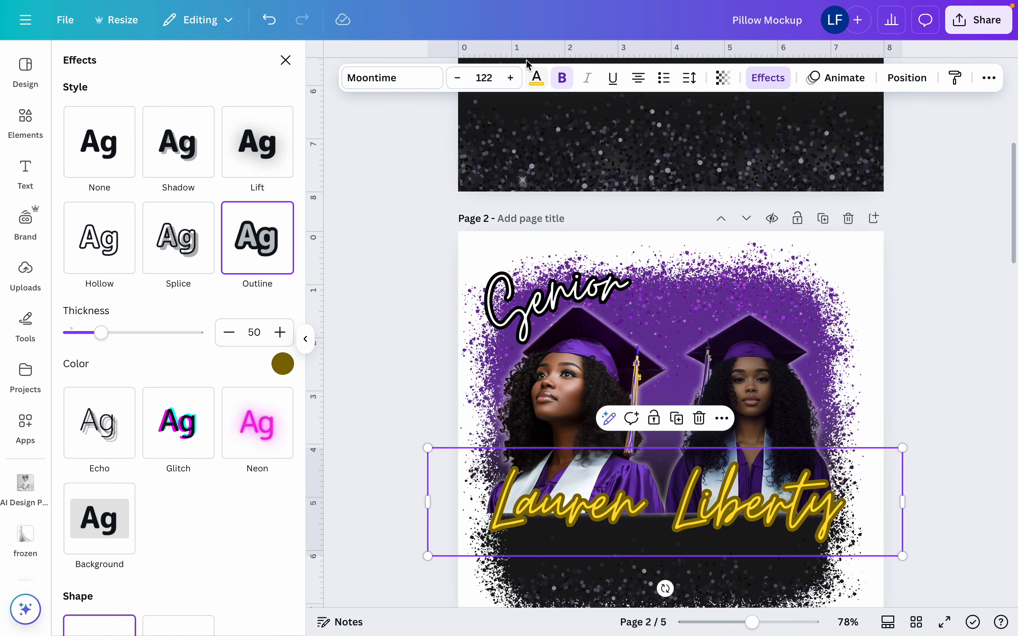
{"action": "left_click", "coordinate": [536, 78]}
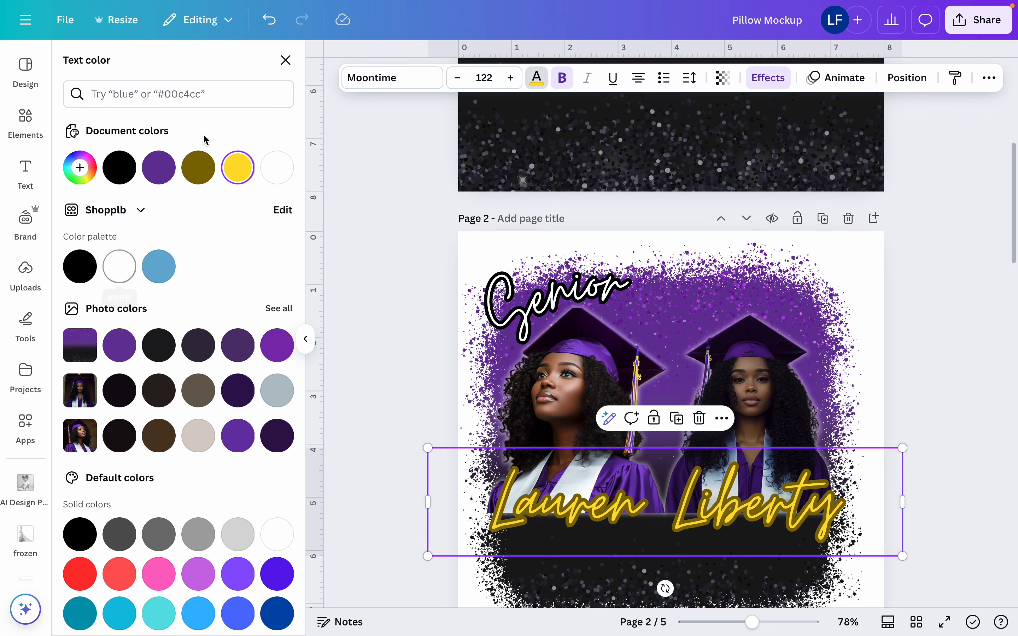
{"action": "left_click", "coordinate": [270, 168]}
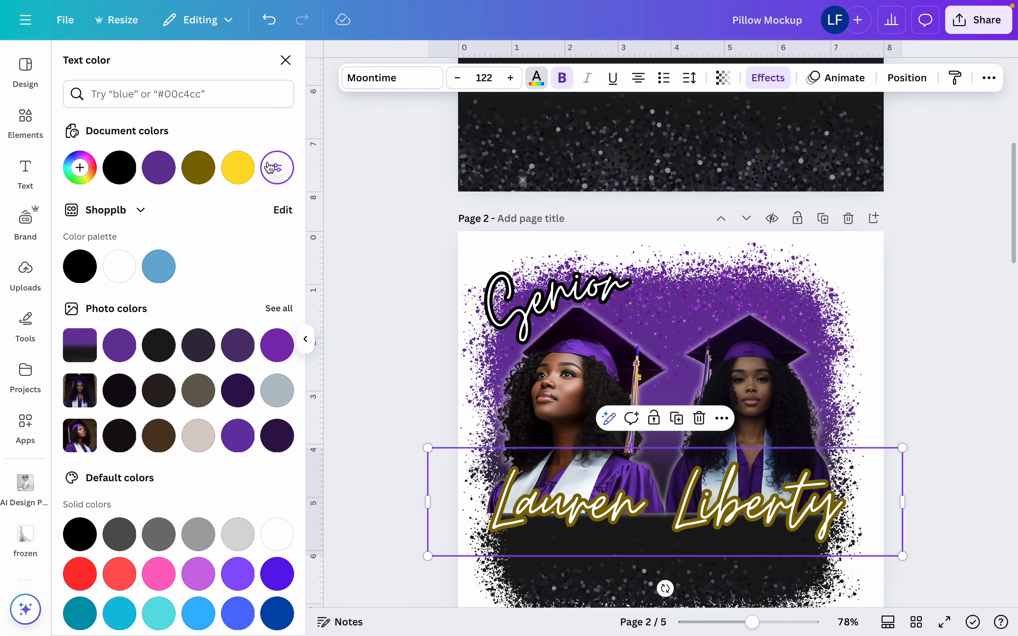
Change the outline color of the graduate's name to the document's purple
{"action": "left_click", "coordinate": [778, 80]}
{"action": "left_click", "coordinate": [283, 364]}
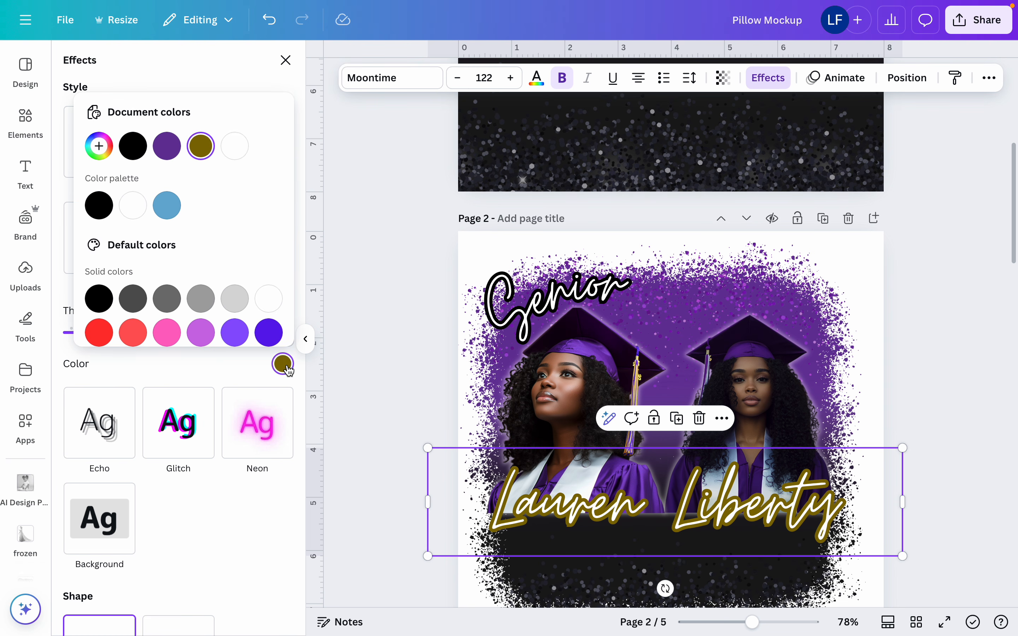
{"action": "left_click", "coordinate": [167, 146]}
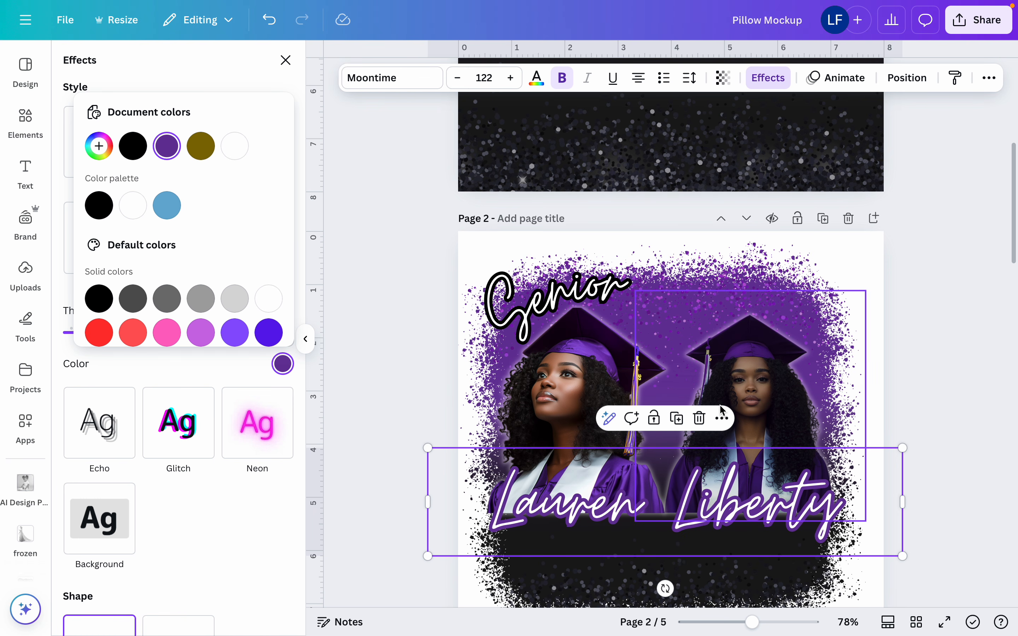
Duplicate the name directly over the original and give the lower copy a black outline with thickness 104
{"action": "left_click", "coordinate": [676, 418]}
{"action": "left_click_drag", "start_coordinate": [710, 515], "coordinate": [701, 508]}
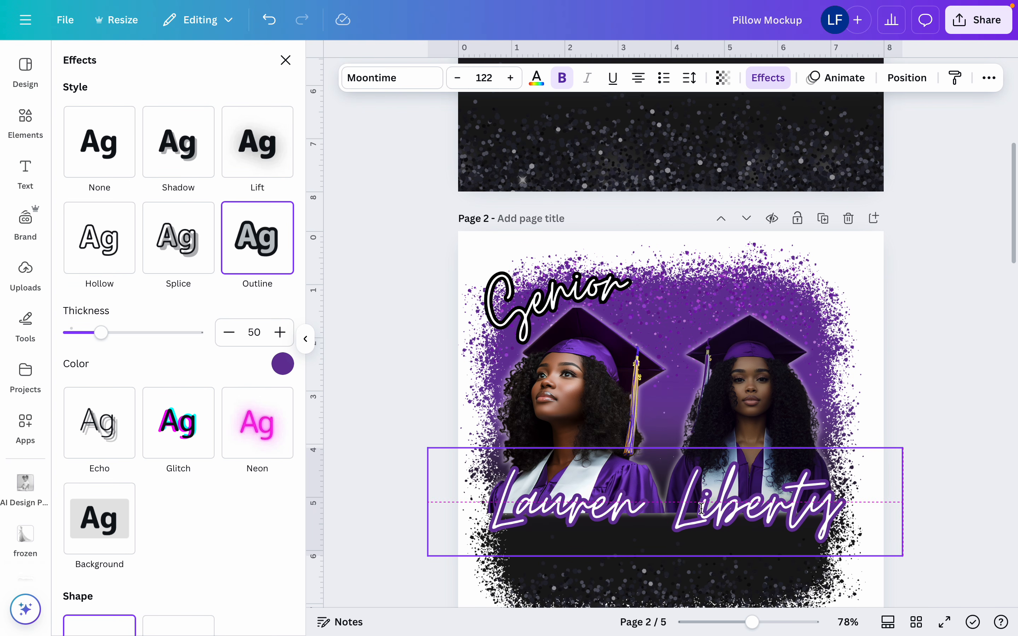
{"action": "left_click", "coordinate": [907, 77]}
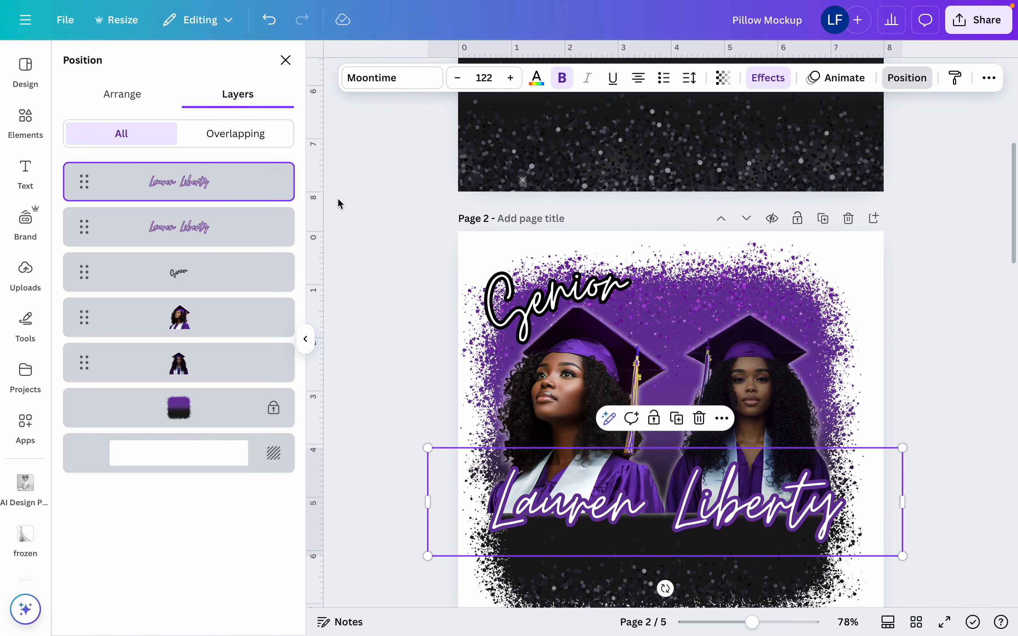
{"action": "left_click", "coordinate": [223, 226]}
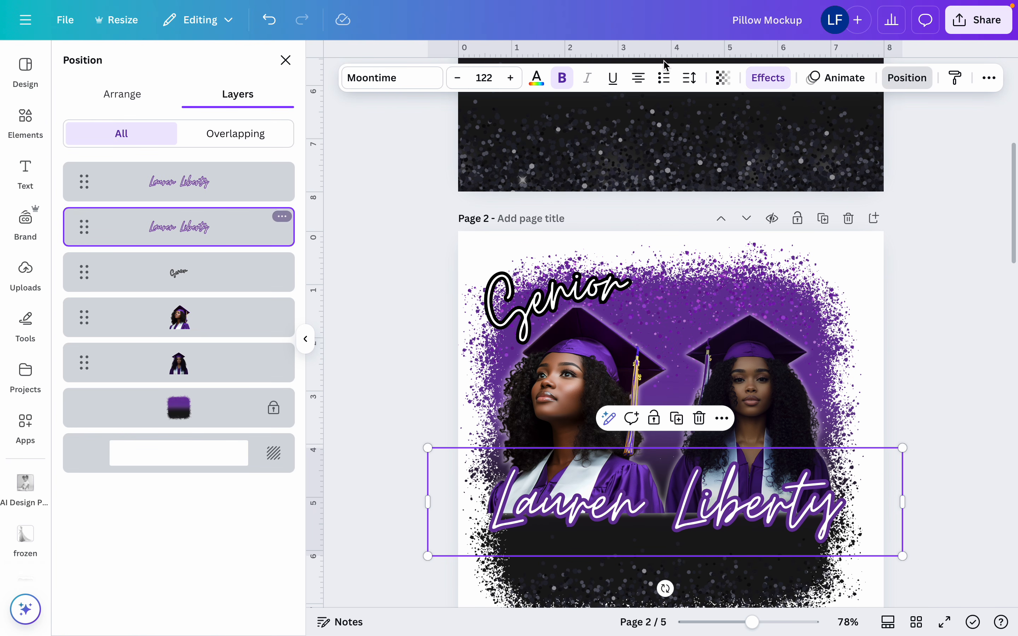
{"action": "left_click", "coordinate": [770, 79]}
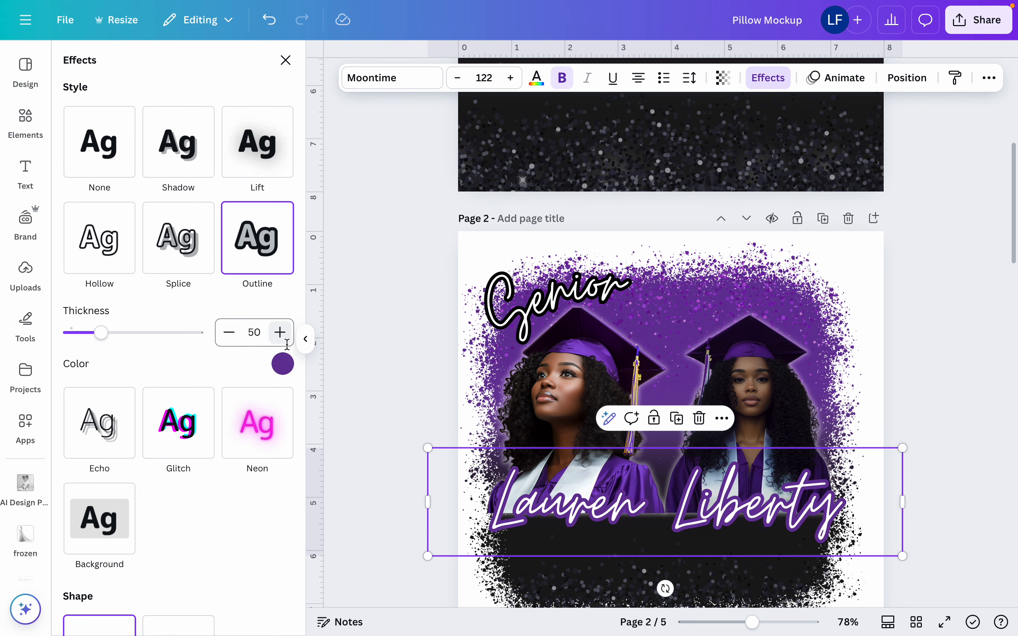
{"action": "left_click", "coordinate": [283, 365]}
{"action": "left_click", "coordinate": [124, 147]}
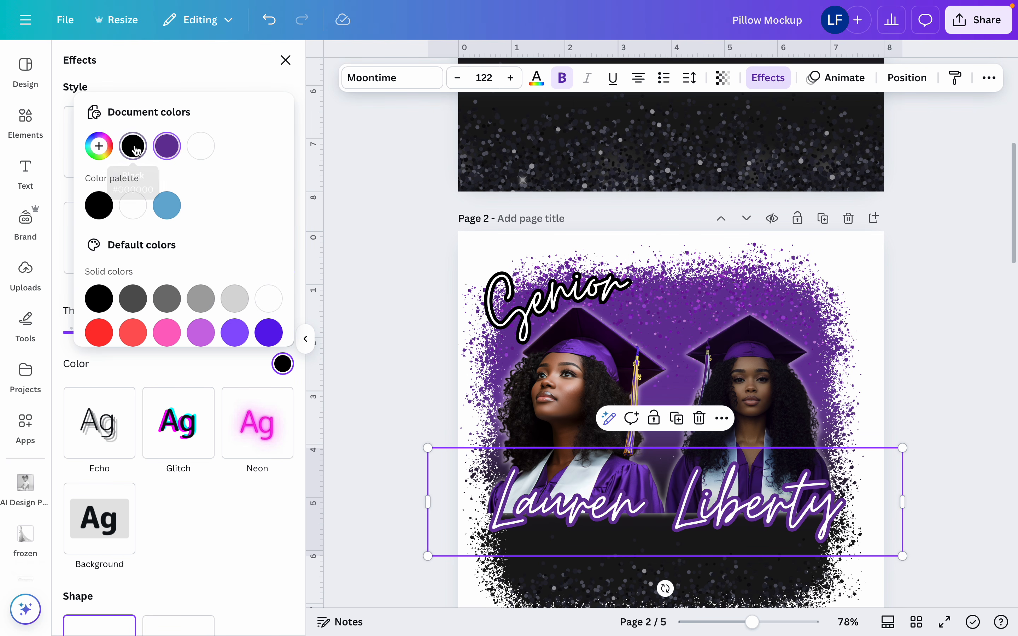
{"action": "left_click", "coordinate": [209, 371]}
{"action": "left_click_drag", "start_coordinate": [109, 335], "coordinate": [137, 336]}
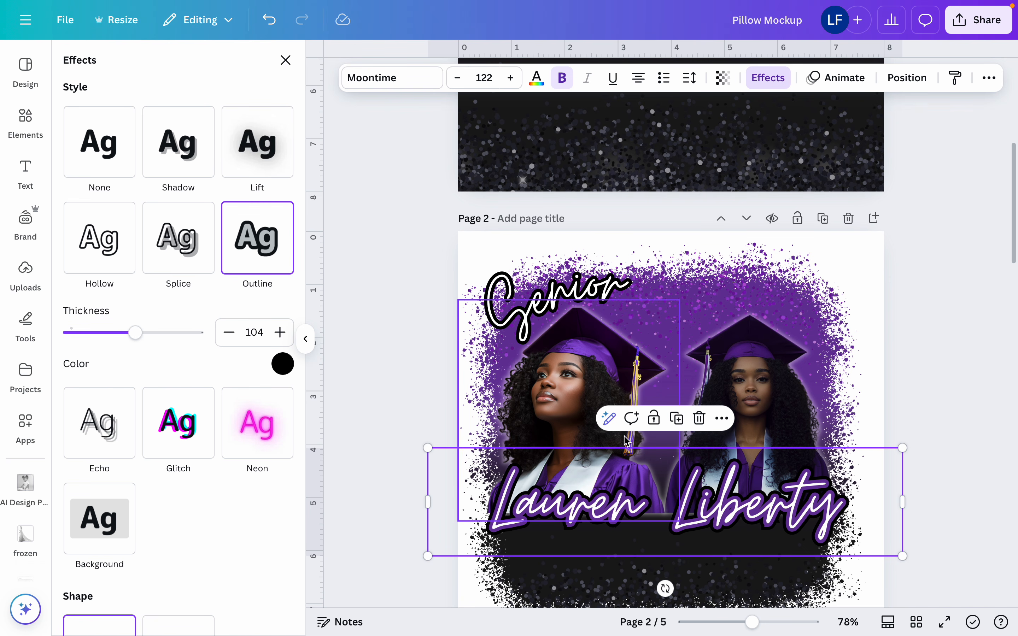
{"action": "scroll", "coordinate": [625, 420], "scroll_direction": "up", "scroll_amount": 5}
{"action": "scroll", "coordinate": [624, 421], "scroll_direction": "down", "scroll_amount": 7}
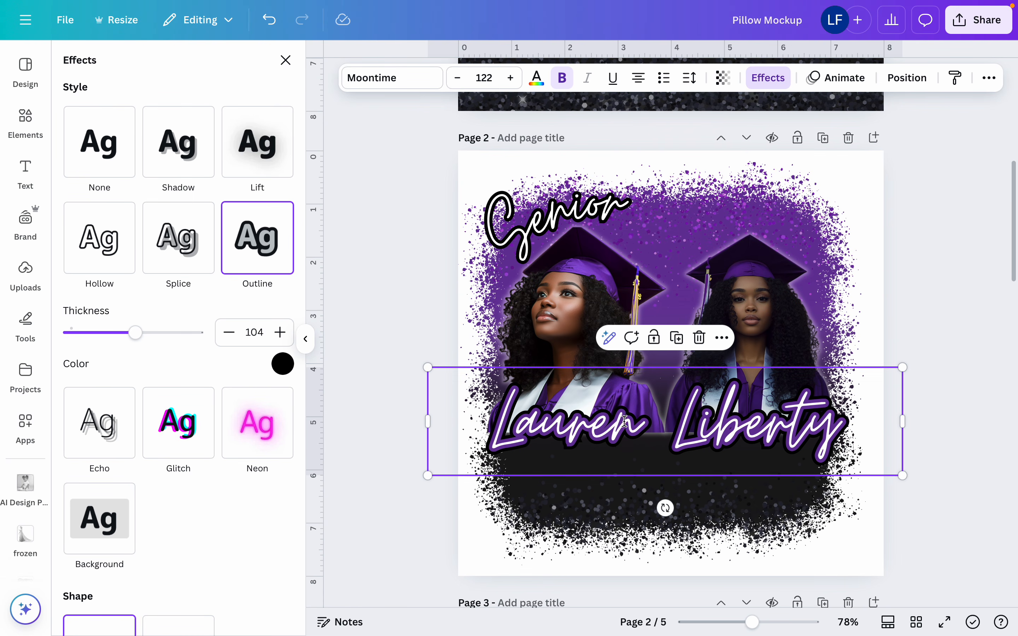
Insert both uploaded full-length photos of the graduate in a white skirt, then delete the larger one with the glass hallway background
{"action": "left_click", "coordinate": [687, 261]}
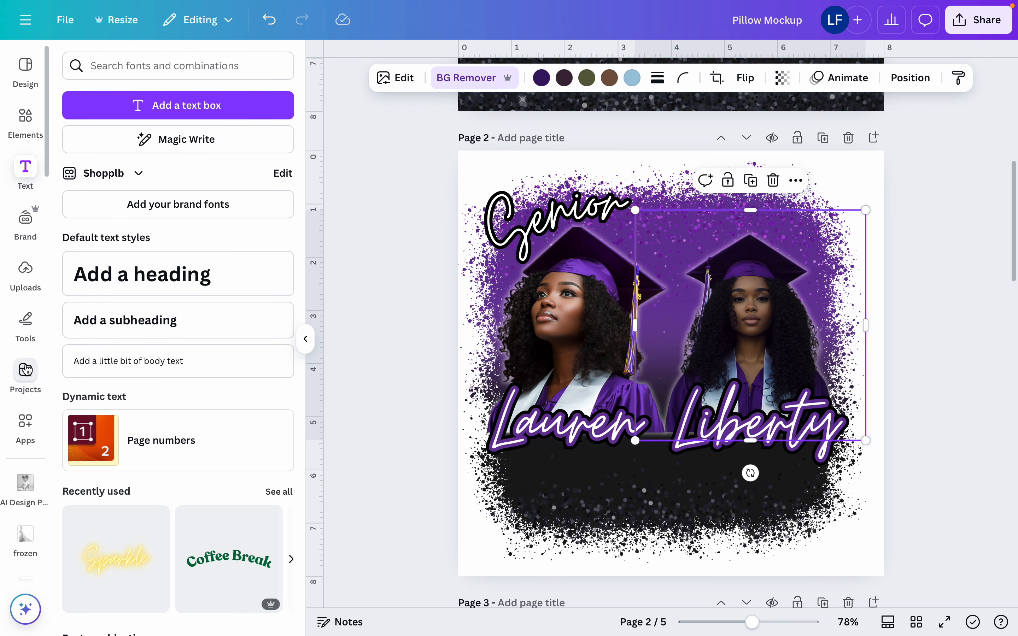
{"action": "left_click", "coordinate": [24, 276]}
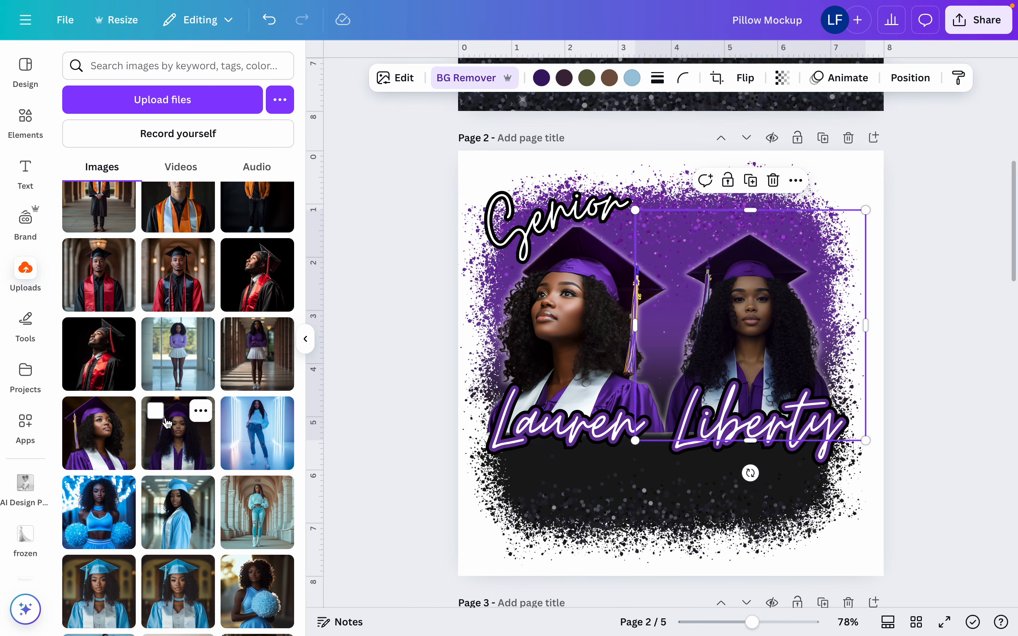
{"action": "left_click", "coordinate": [174, 341]}
{"action": "left_click", "coordinate": [252, 347]}
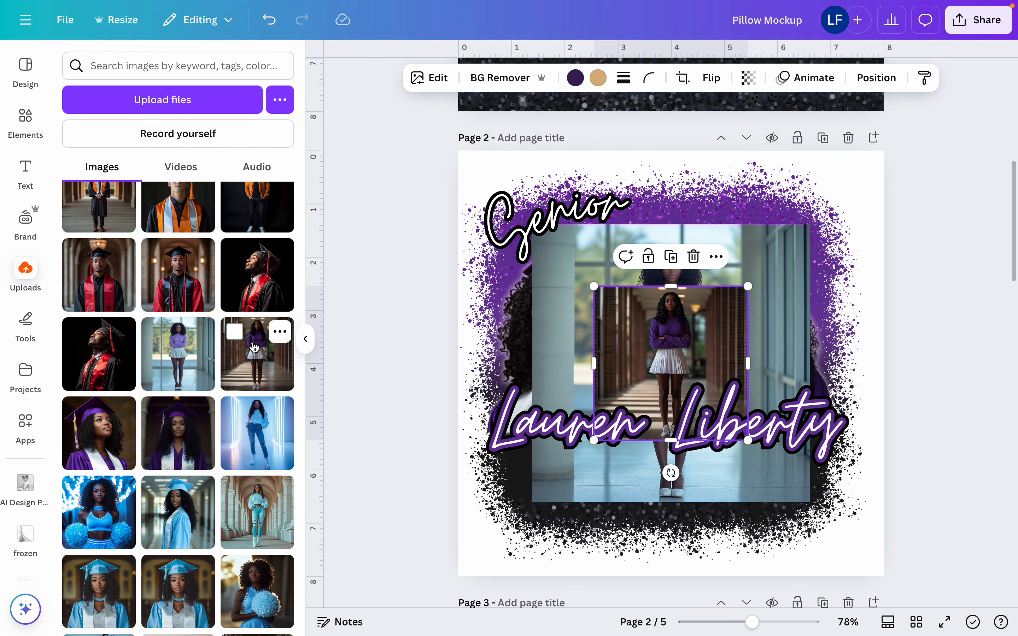
{"action": "left_click", "coordinate": [529, 331]}
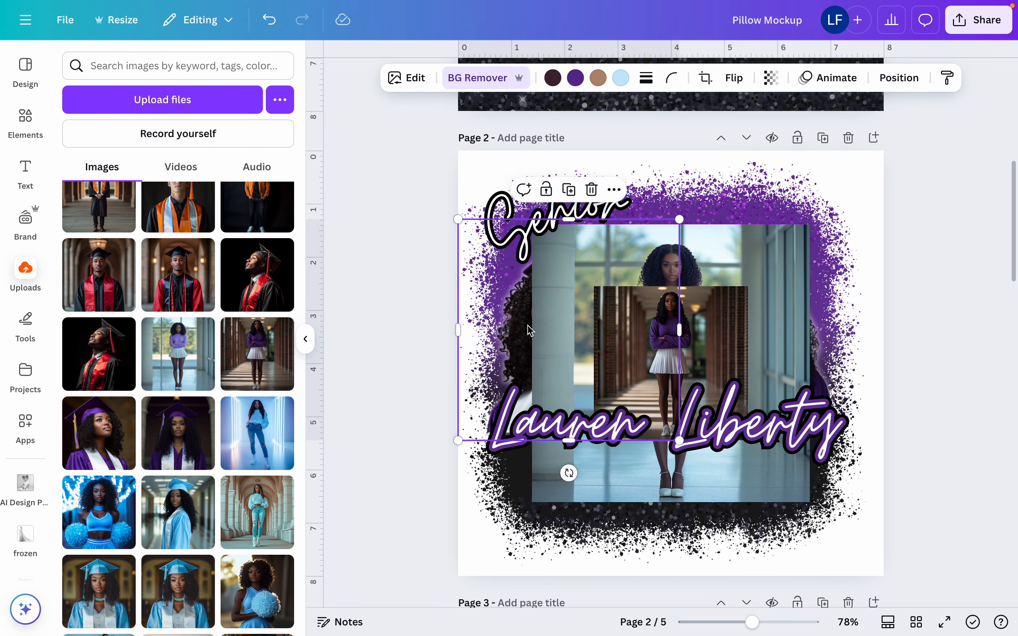
{"action": "key", "text": "Delete"}
{"action": "left_click", "coordinate": [564, 294]}
{"action": "key", "text": "Delete"}
{"action": "left_click", "coordinate": [593, 303]}
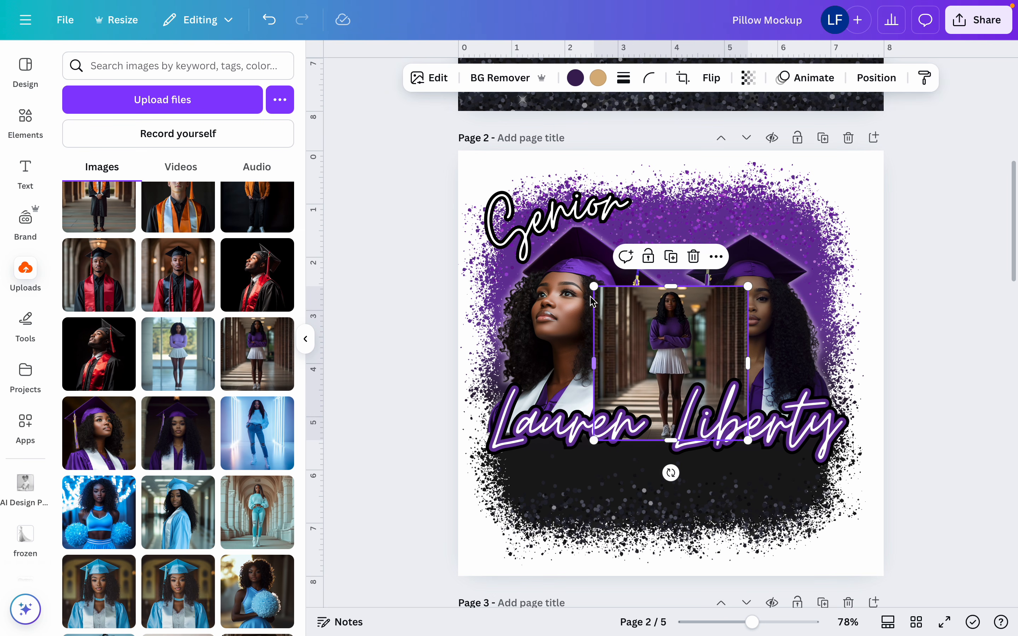
Enlarge the brick-corridor photo, center it between the two portraits, and remove its background
{"action": "left_click_drag", "start_coordinate": [593, 287], "coordinate": [511, 205]}
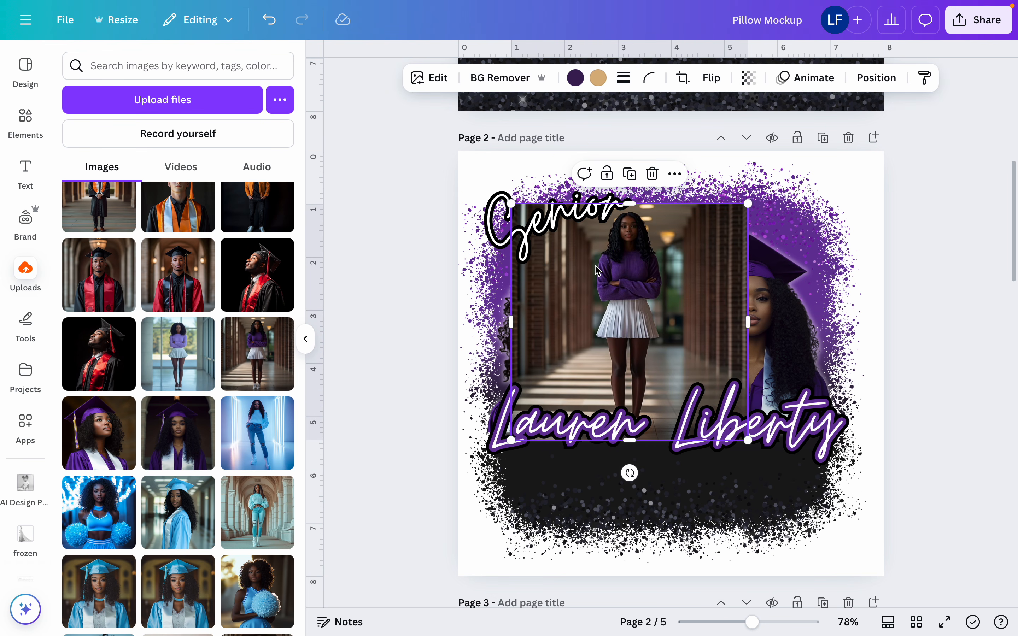
{"action": "left_click_drag", "start_coordinate": [597, 270], "coordinate": [634, 278]}
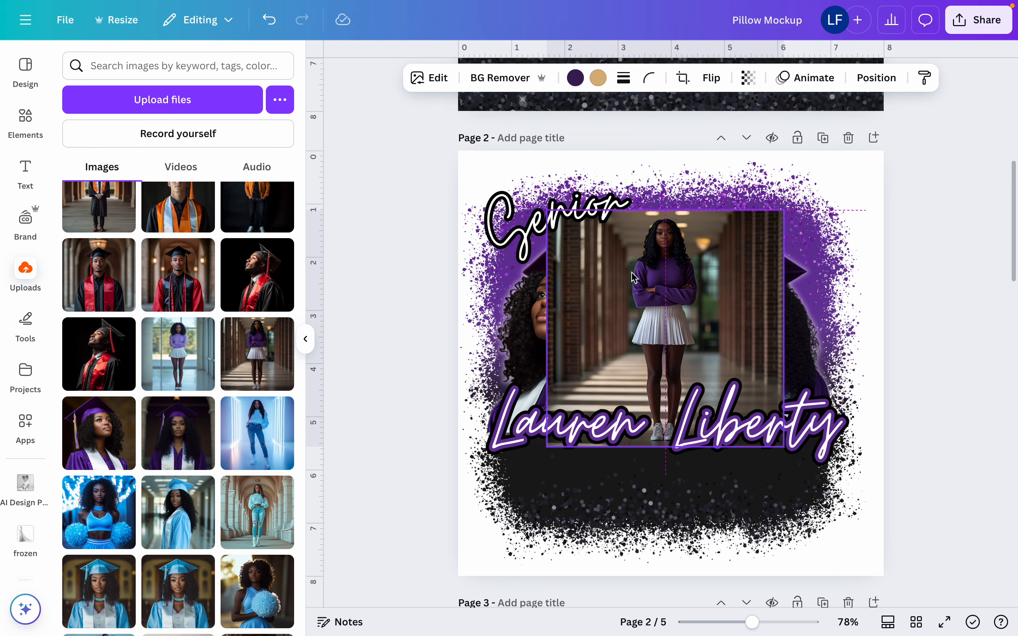
{"action": "left_click", "coordinate": [485, 80]}
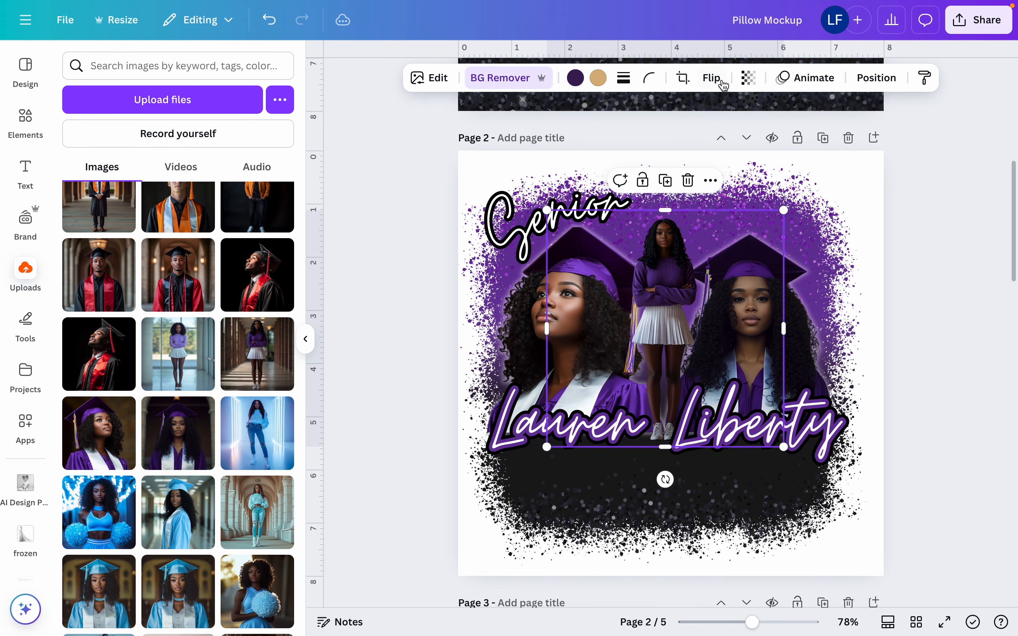
Apply a Glow shadow in white (#FFFFFF) to the full-length figure, then enlarge it slightly and recenter it between the portraits
{"action": "left_click", "coordinate": [439, 87]}
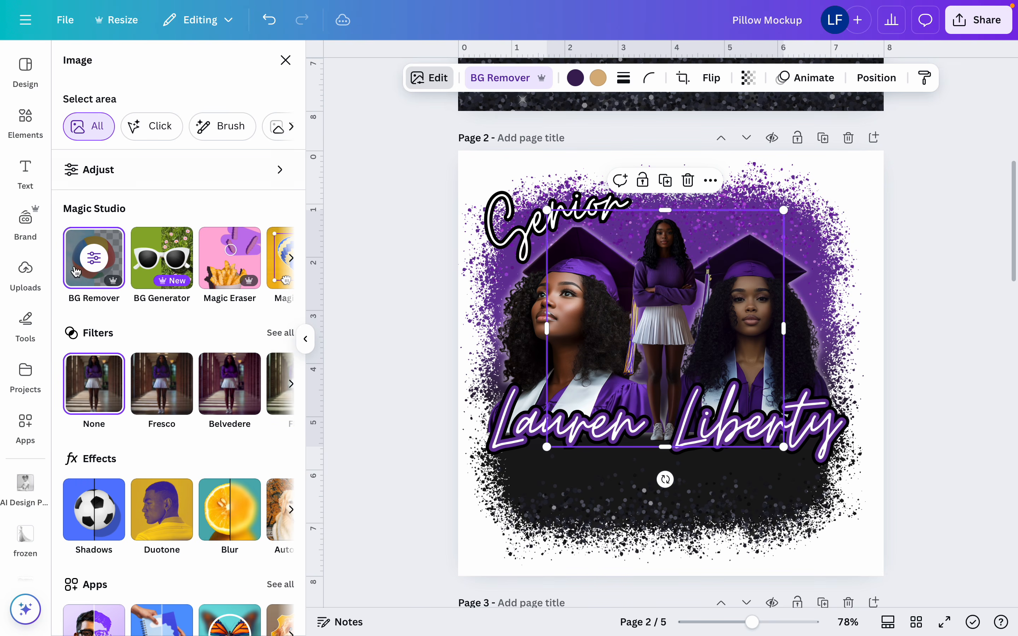
{"action": "left_click", "coordinate": [87, 506]}
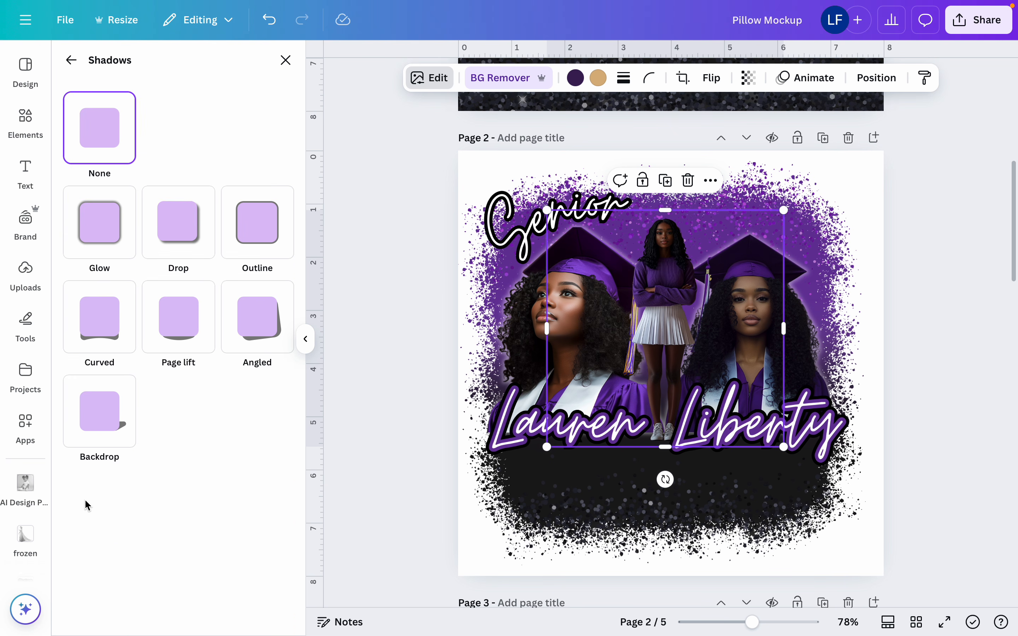
{"action": "left_click", "coordinate": [106, 239]}
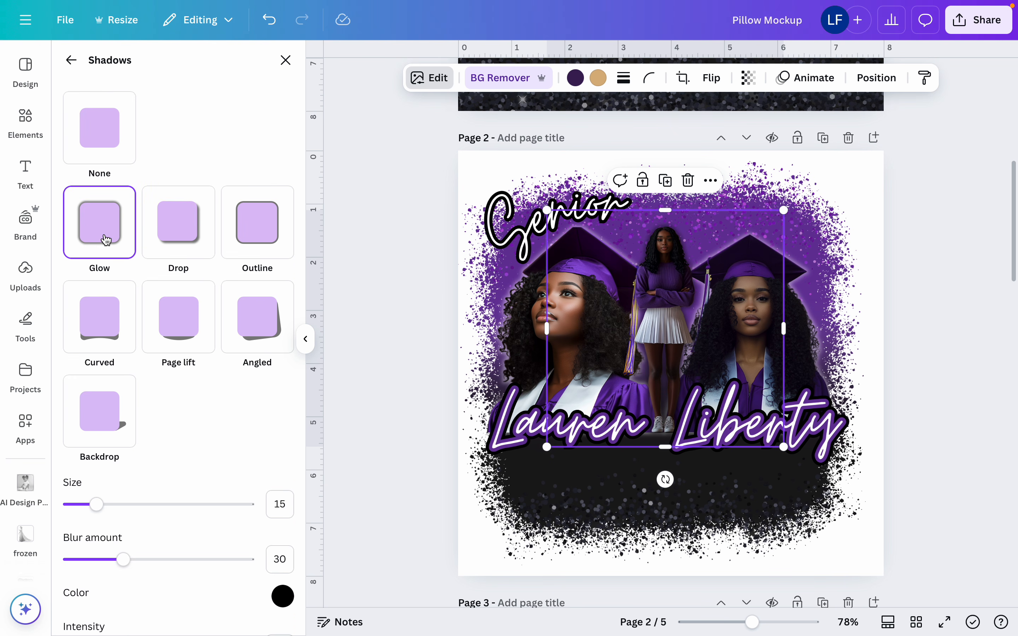
{"action": "left_click", "coordinate": [292, 590]}
{"action": "left_click_drag", "start_coordinate": [287, 452], "coordinate": [268, 438]}
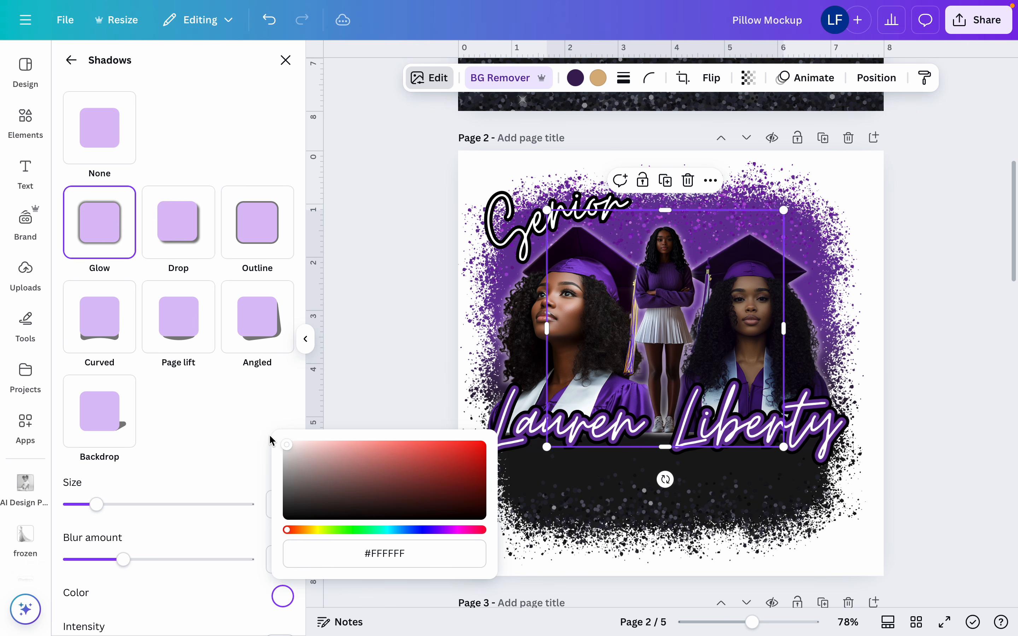
{"action": "mouse_move", "coordinate": [785, 454]}
{"action": "left_mouse_down"}
{"action": "mouse_move", "coordinate": [793, 457]}
{"action": "mouse_move", "coordinate": [785, 445]}
{"action": "left_mouse_up"}
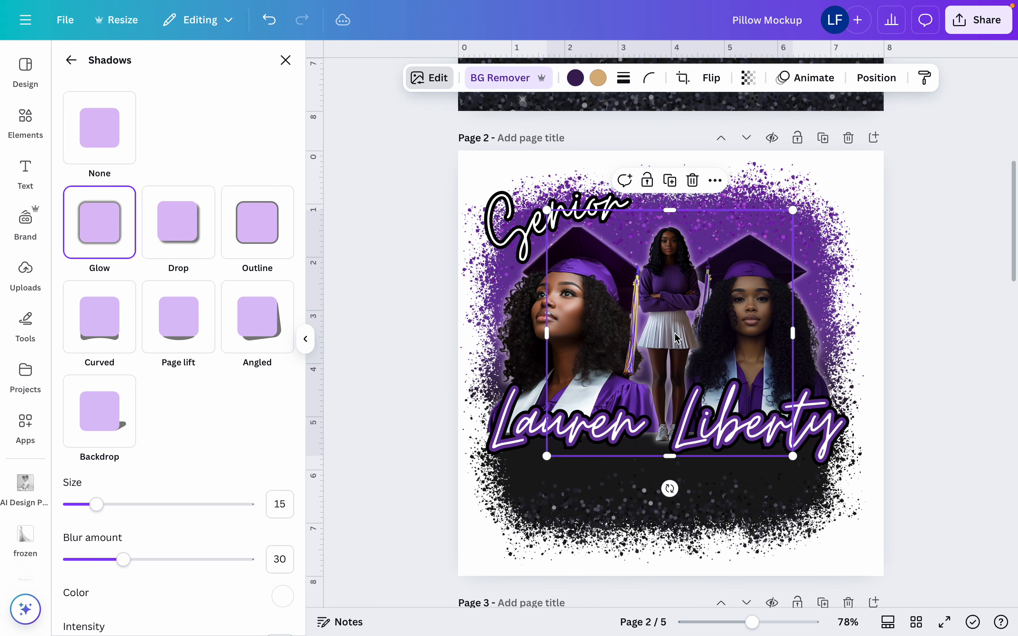
{"action": "left_click_drag", "start_coordinate": [673, 334], "coordinate": [670, 334]}
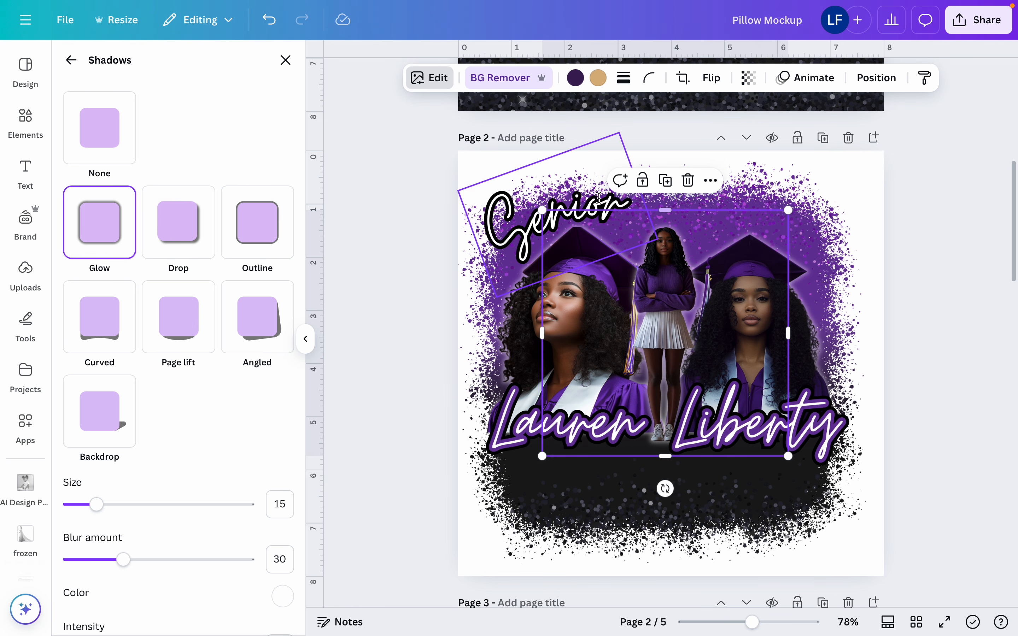
Duplicate the tilted "Senior" text and place the copy just below the graduate's name
{"action": "left_click", "coordinate": [529, 208]}
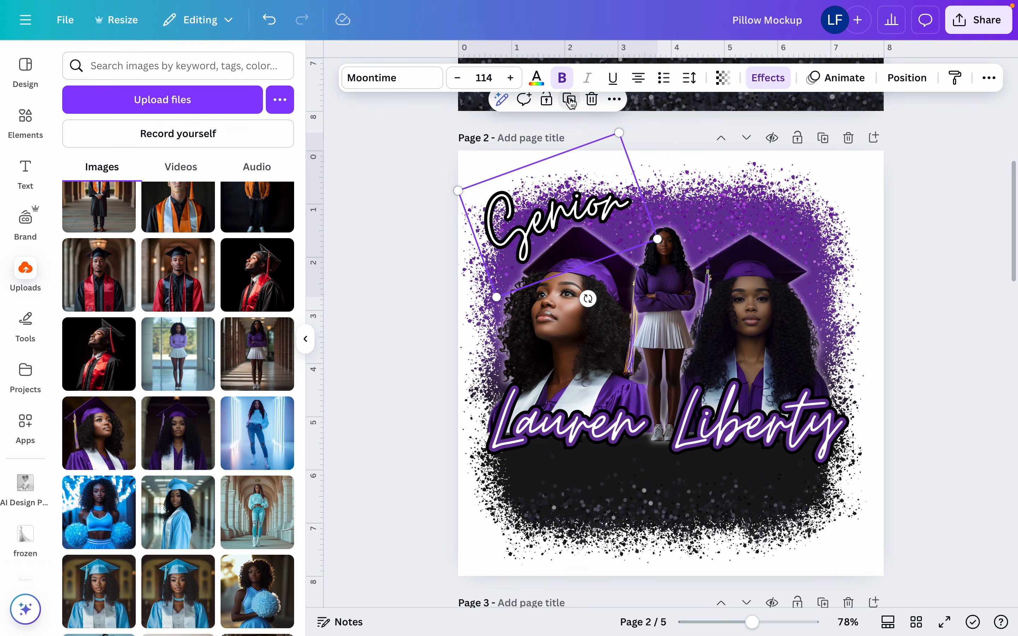
{"action": "key", "text": "ctrl+d"}
{"action": "left_click_drag", "start_coordinate": [590, 218], "coordinate": [661, 453]}
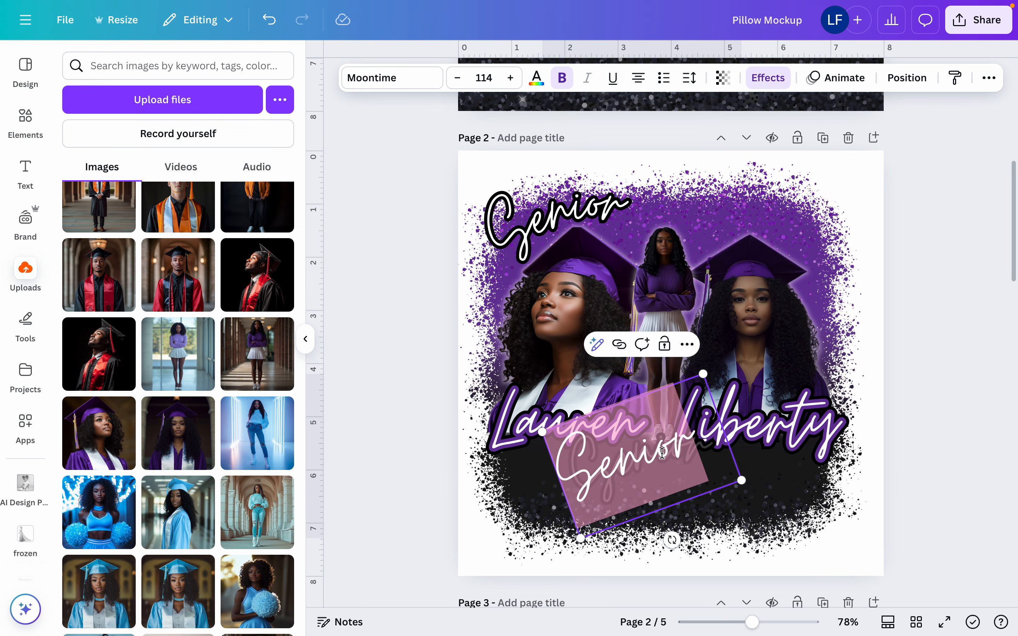
Insert the uploaded knight mascot logo with the "I" shield and place it in the design's upper-right corner
{"action": "scroll", "coordinate": [177, 354], "scroll_direction": "up", "scroll_amount": 10}
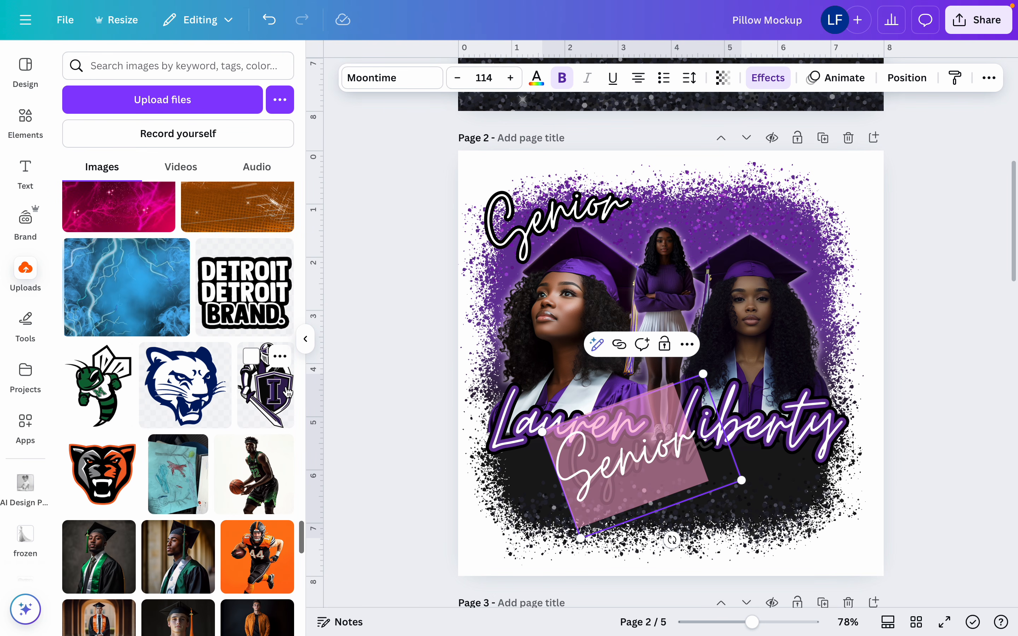
{"action": "left_click", "coordinate": [255, 397]}
{"action": "left_click_drag", "start_coordinate": [677, 369], "coordinate": [828, 229]}
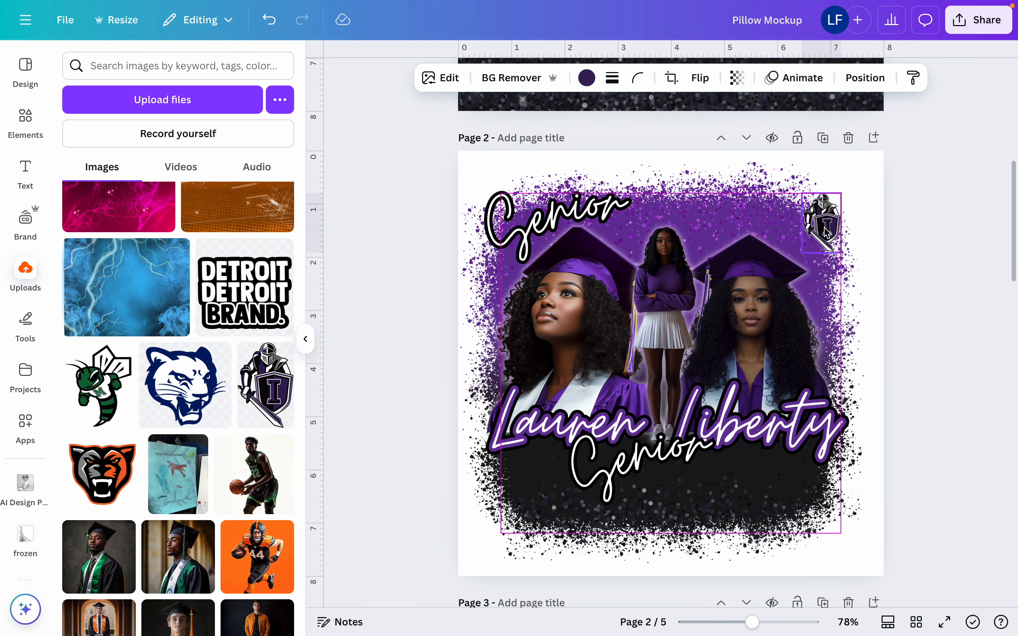
Reduce the tilt of the lower "Senior" copy and duplicate it over the portraits
{"action": "left_click", "coordinate": [675, 449]}
{"action": "mouse_move", "coordinate": [672, 539]}
{"action": "left_mouse_down"}
{"action": "mouse_move", "coordinate": [668, 565]}
{"action": "mouse_move", "coordinate": [686, 570]}
{"action": "mouse_move", "coordinate": [653, 546]}
{"action": "left_mouse_up"}
{"action": "left_click", "coordinate": [653, 361]}
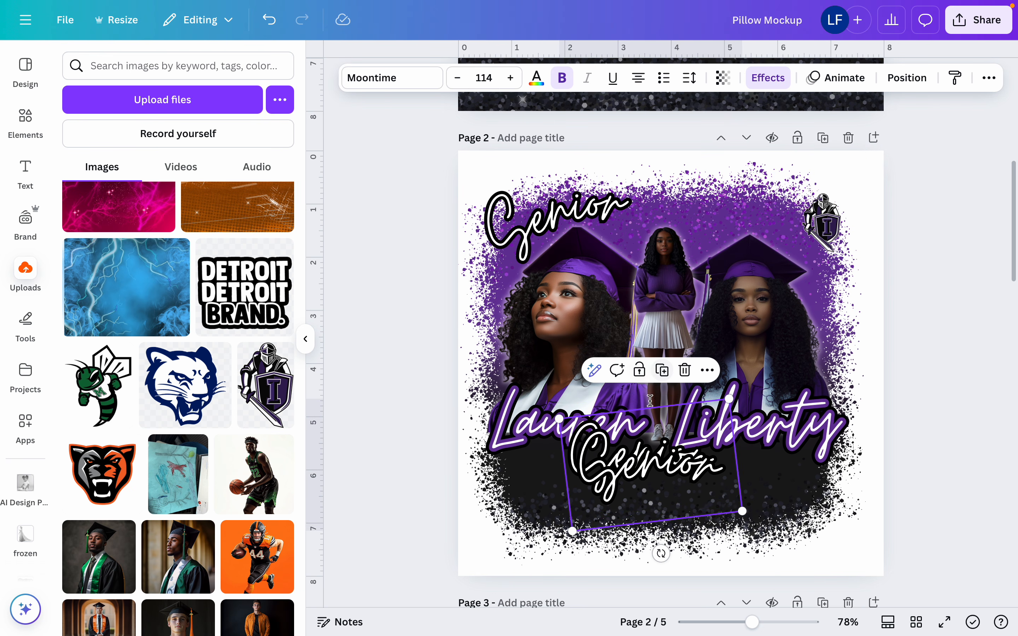
Replace the lower "Senior" text with "2025" in the Caveat Brush font and rotate it nearly level
{"action": "double_click", "coordinate": [672, 453]}
{"action": "type", "text": "2025"}
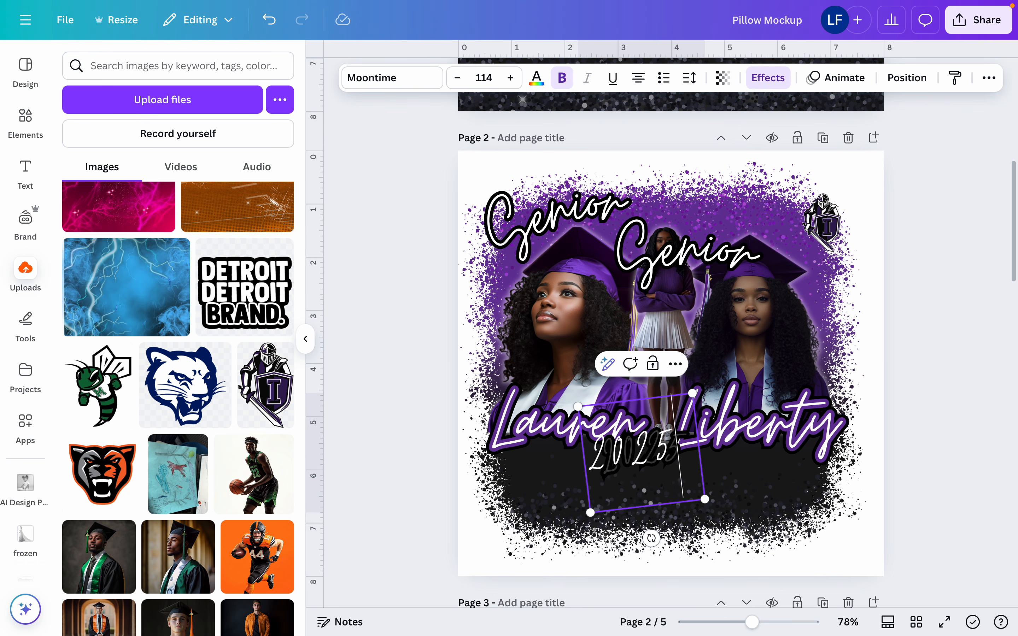
{"action": "left_click", "coordinate": [414, 83]}
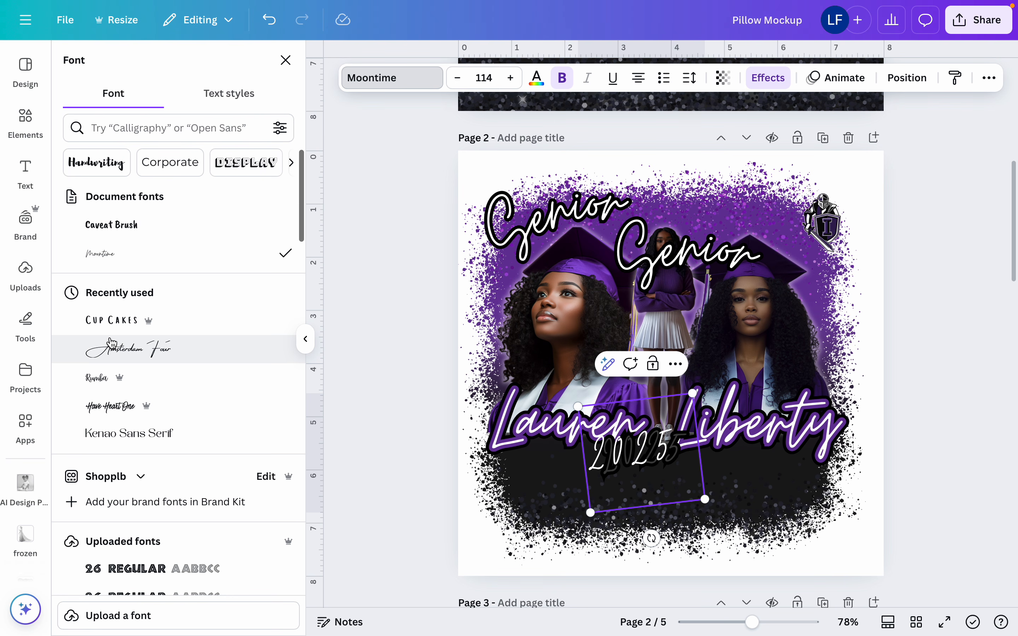
{"action": "left_click", "coordinate": [117, 225]}
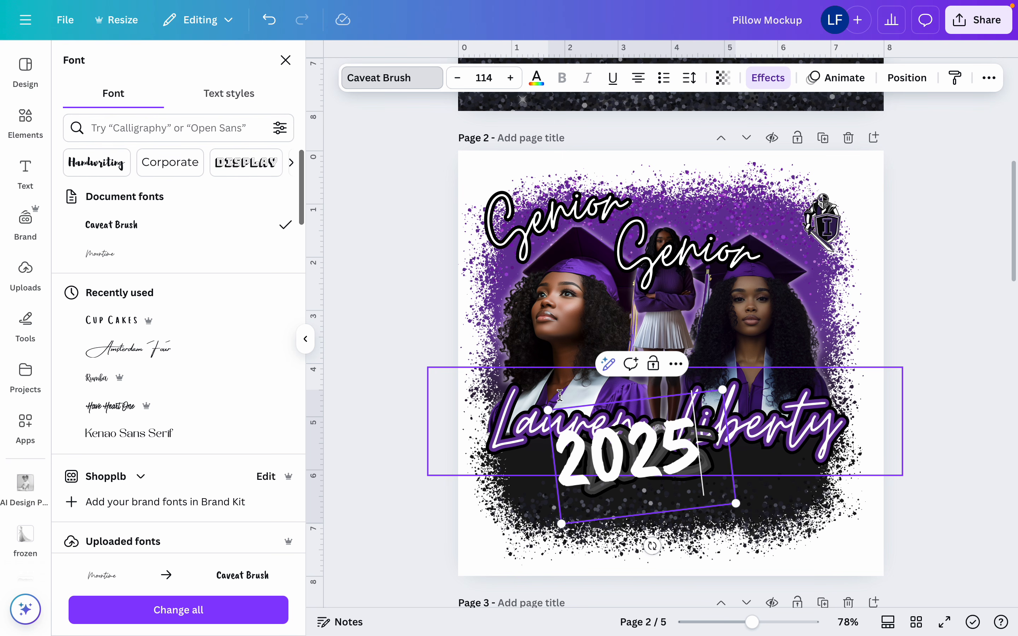
{"action": "left_click_drag", "start_coordinate": [651, 546], "coordinate": [640, 546]}
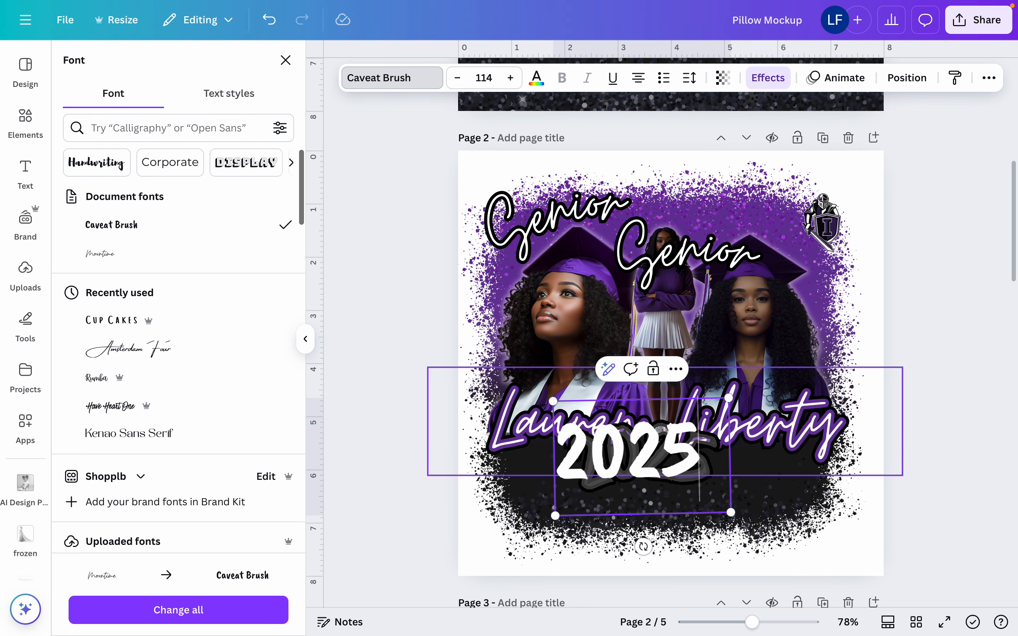
Enlarge the "2025" text to size 151 and place it on the black area beneath the graduate's name
{"action": "left_click", "coordinate": [828, 390]}
{"action": "left_click_drag", "start_coordinate": [684, 474], "coordinate": [708, 504]}
{"action": "key", "text": "ctrl+z"}
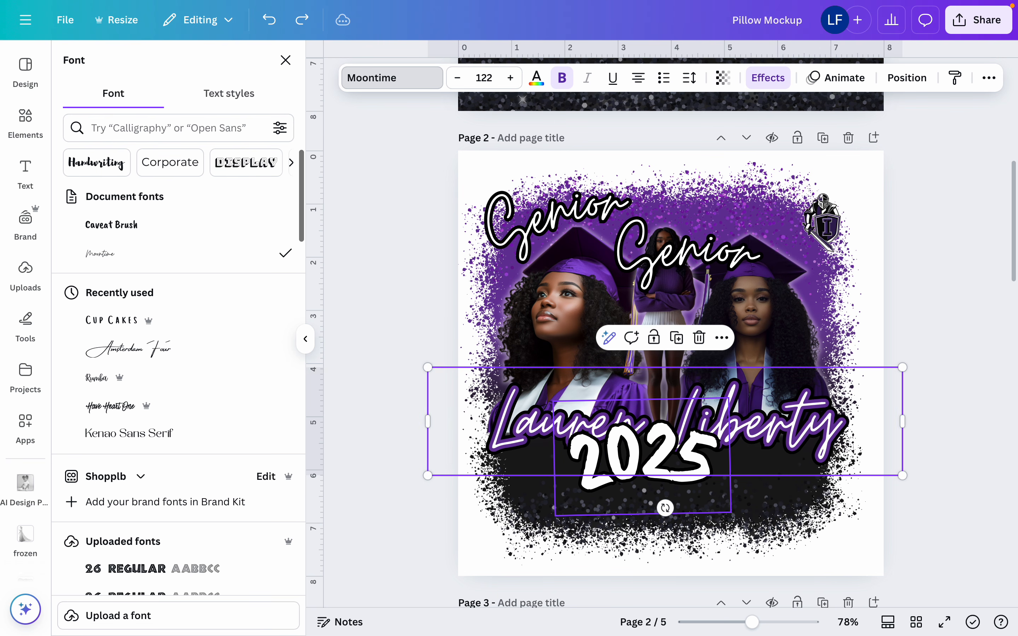
{"action": "left_click", "coordinate": [708, 504]}
{"action": "left_click_drag", "start_coordinate": [730, 513], "coordinate": [721, 541]}
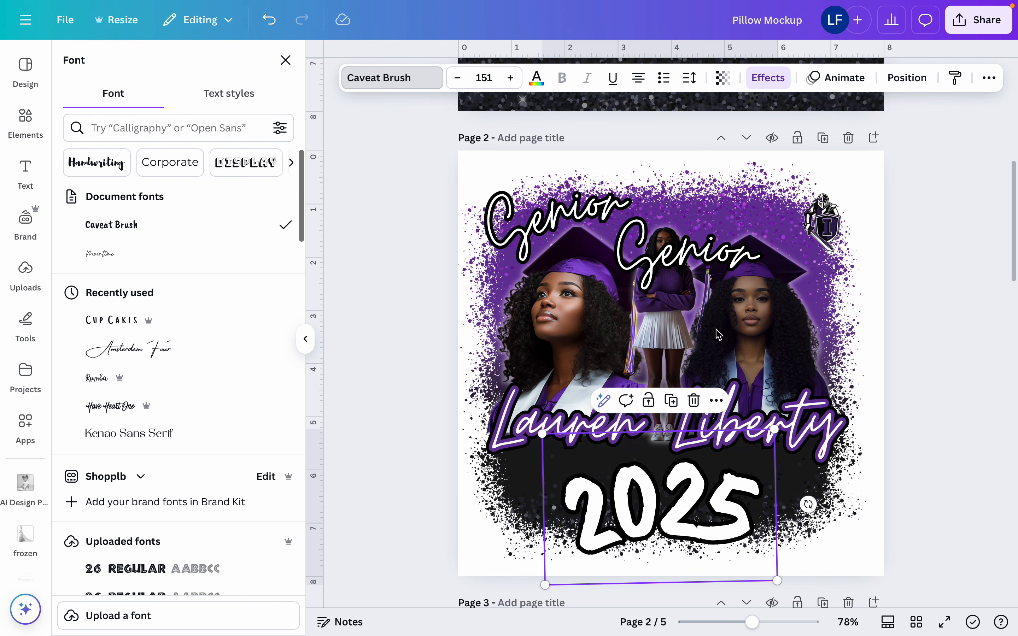
Change the remaining "Senior" duplicate to "Class Of", shrink it to size 59.3, and place it just above the start of "2025"
{"action": "double_click", "coordinate": [715, 263]}
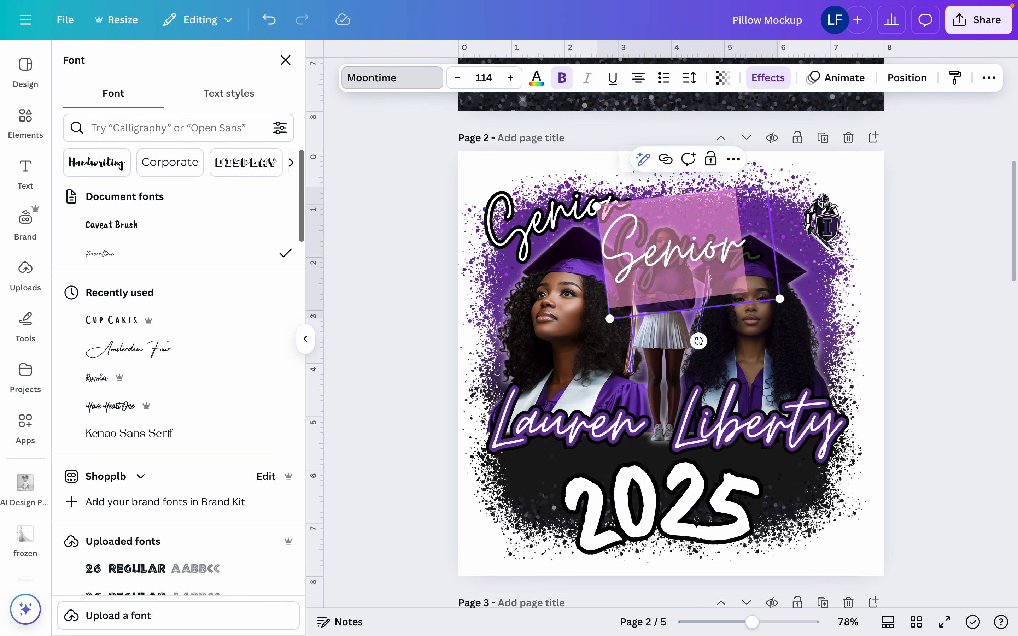
{"action": "type", "text": "Class O"}
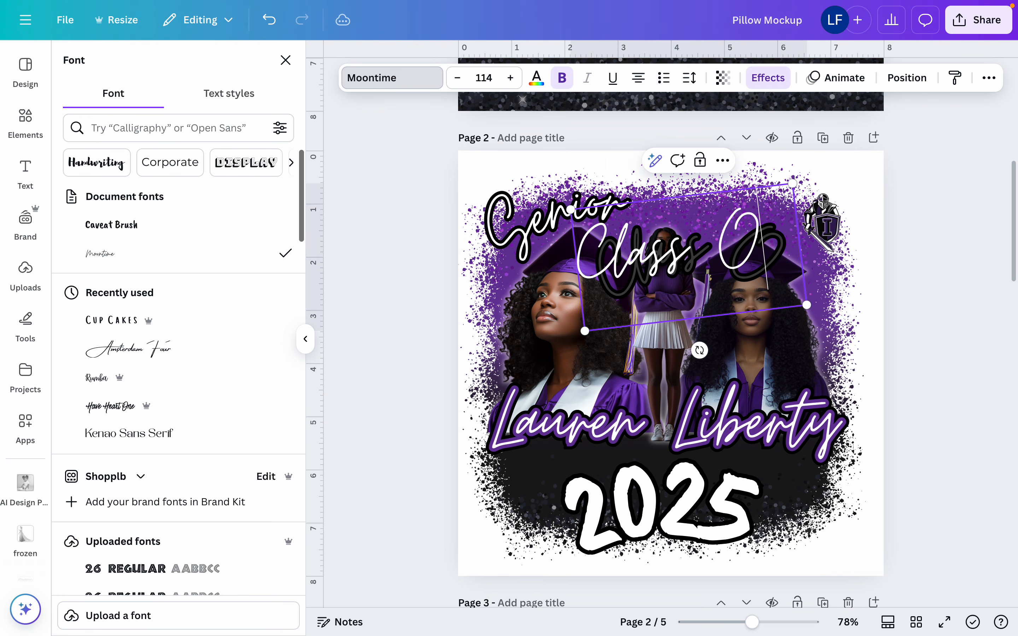
{"action": "type", "text": "f"}
{"action": "left_click", "coordinate": [729, 406]}
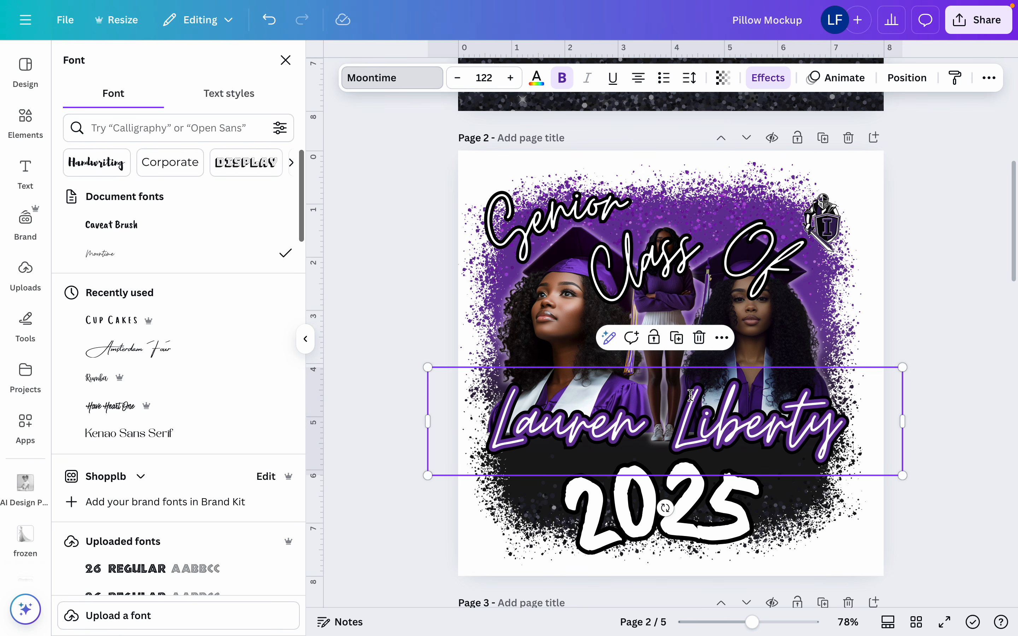
{"action": "left_click", "coordinate": [774, 233]}
{"action": "left_click_drag", "start_coordinate": [804, 181], "coordinate": [693, 256]}
{"action": "left_click_drag", "start_coordinate": [662, 293], "coordinate": [602, 463]}
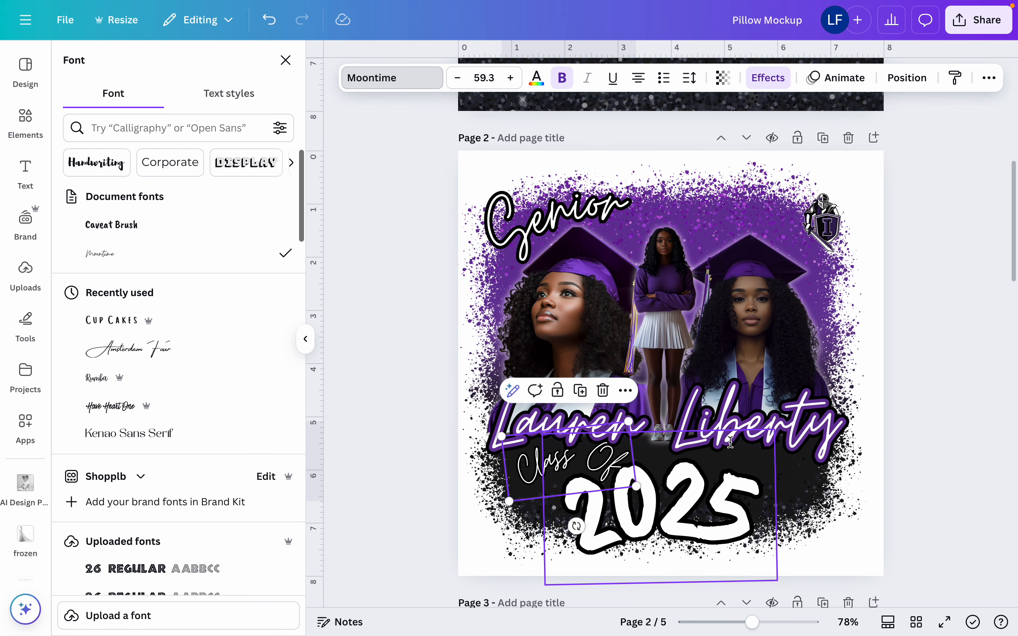
Duplicate the "2025" text twice, moving one copy up over the portraits and leaving the other overlapping the original
{"action": "left_click", "coordinate": [724, 538]}
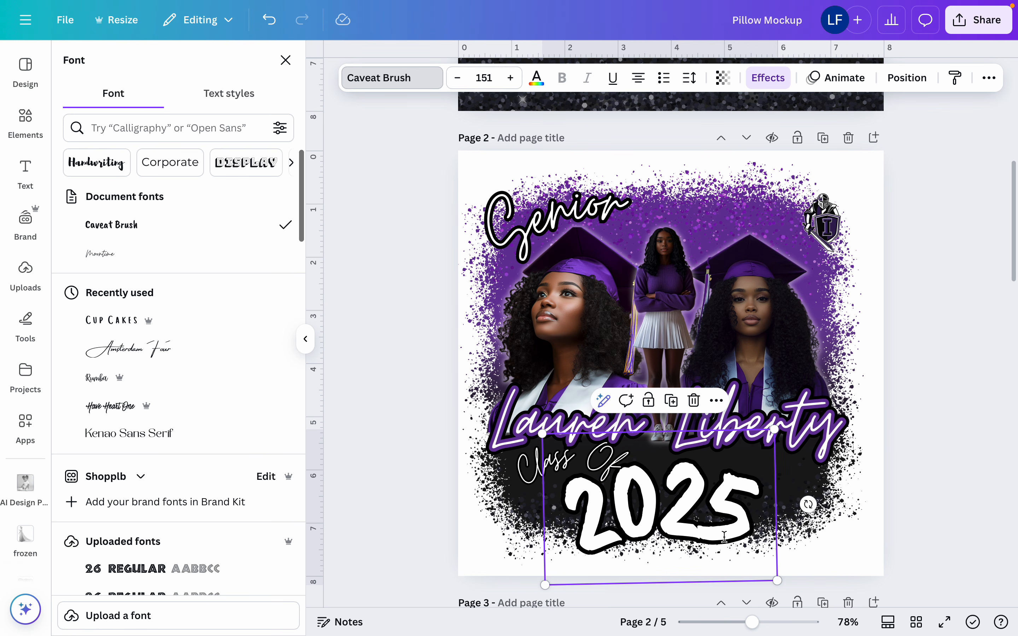
{"action": "left_click", "coordinate": [762, 79]}
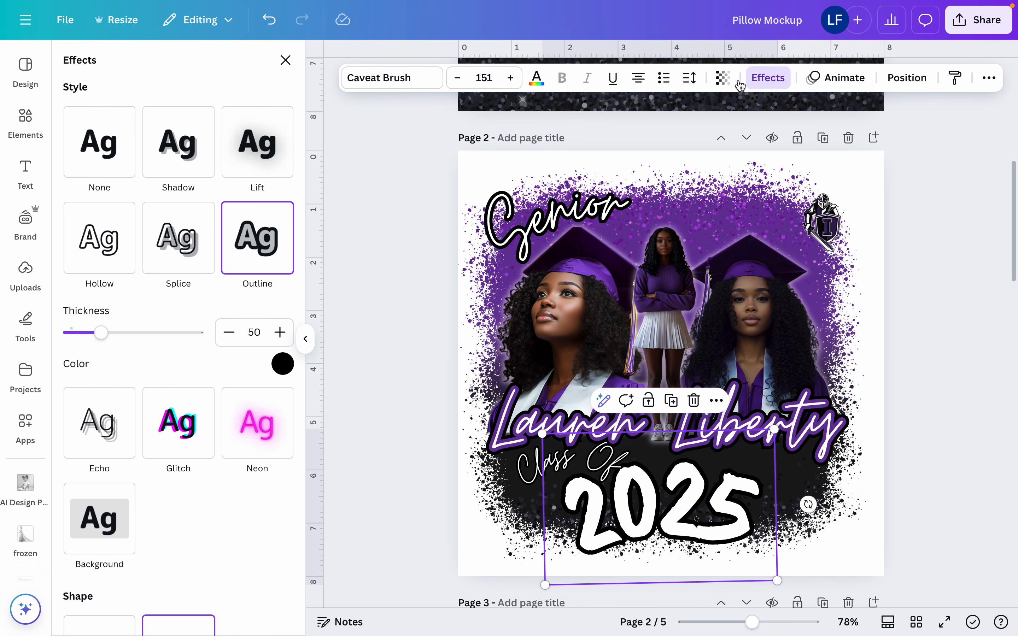
{"action": "left_click", "coordinate": [671, 400]}
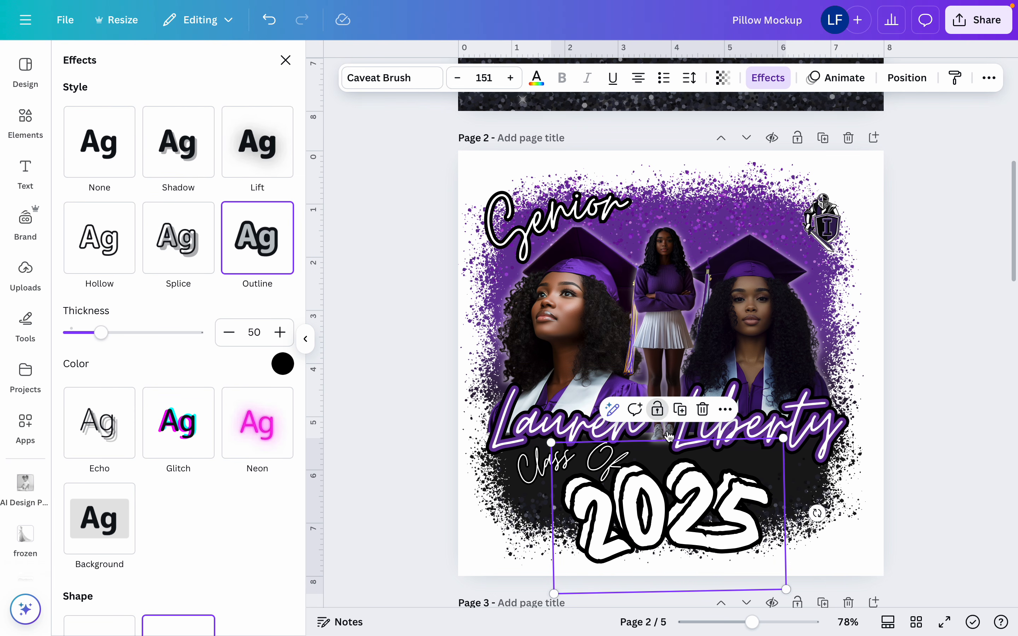
{"action": "left_click", "coordinate": [657, 410]}
{"action": "double_click", "coordinate": [678, 539]}
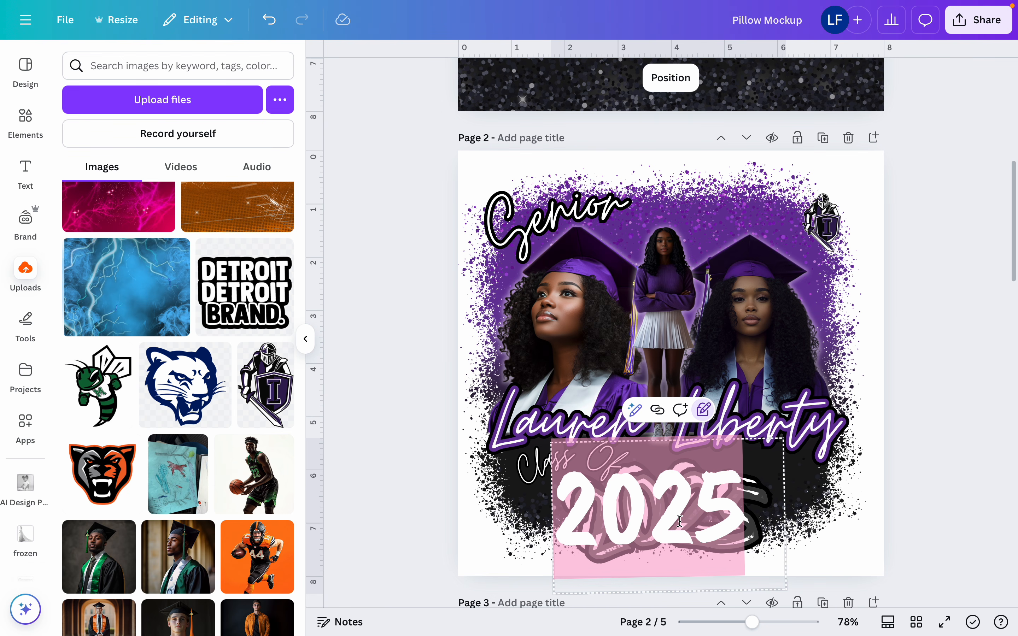
{"action": "left_click", "coordinate": [702, 418]}
{"action": "left_click", "coordinate": [702, 418]}
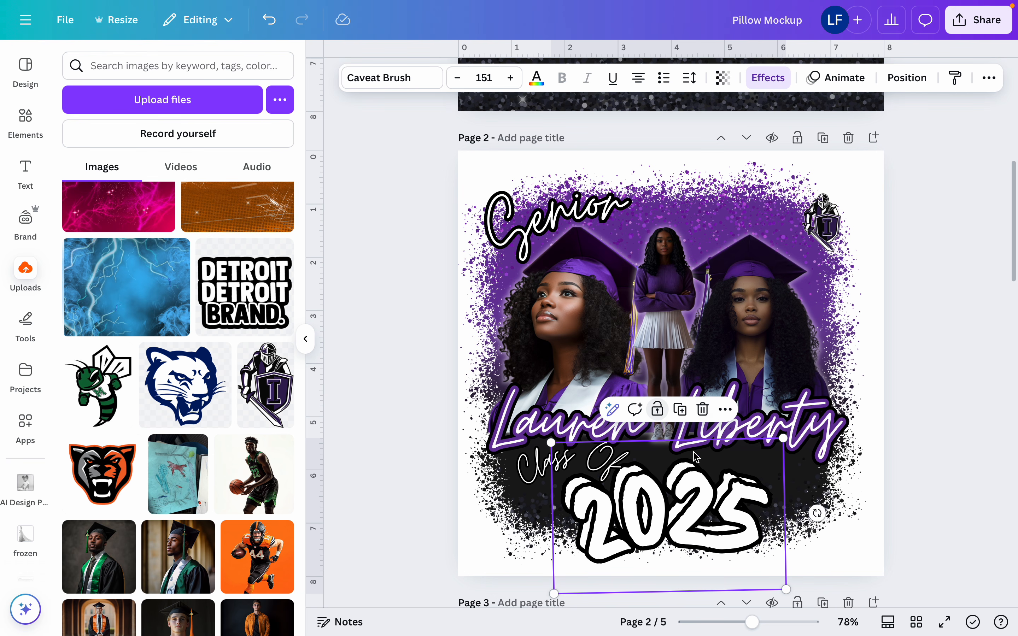
{"action": "left_click", "coordinate": [703, 461]}
{"action": "left_click", "coordinate": [709, 528]}
{"action": "left_click_drag", "start_coordinate": [711, 535], "coordinate": [722, 343]}
{"action": "left_click", "coordinate": [712, 485]}
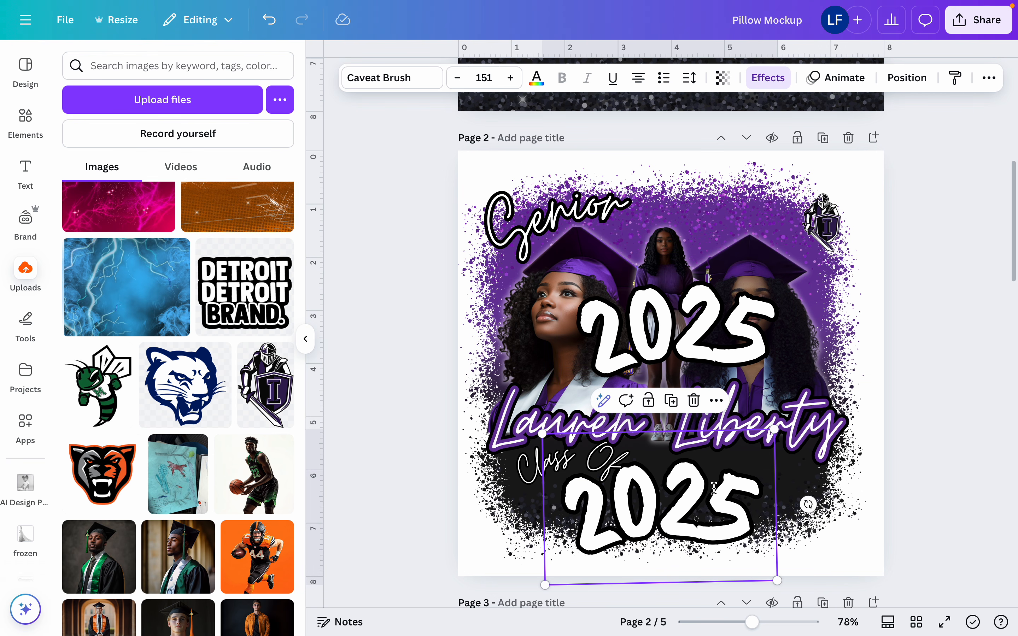
{"action": "left_click", "coordinate": [671, 400]}
Apply the Hollow effect to the "2025" copy over the portraits
{"action": "left_click", "coordinate": [700, 312]}
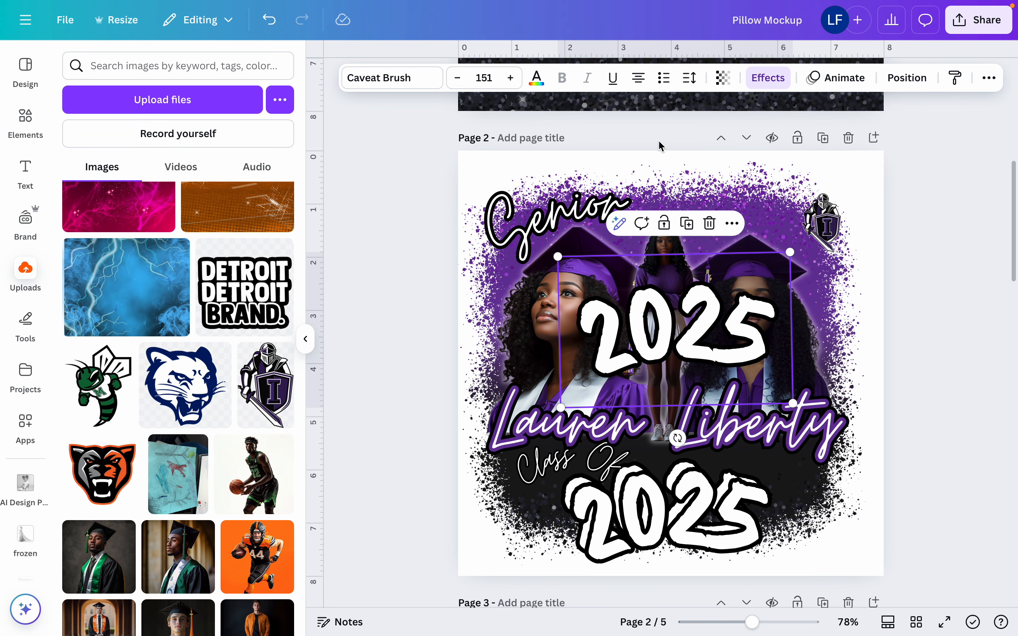
{"action": "left_click", "coordinate": [765, 82]}
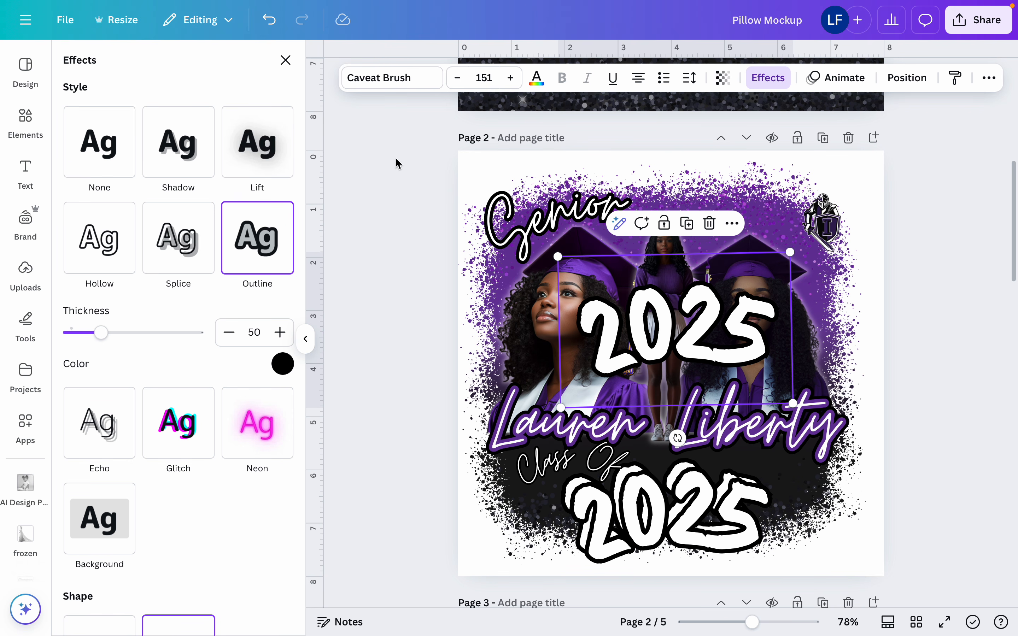
{"action": "left_click", "coordinate": [121, 260]}
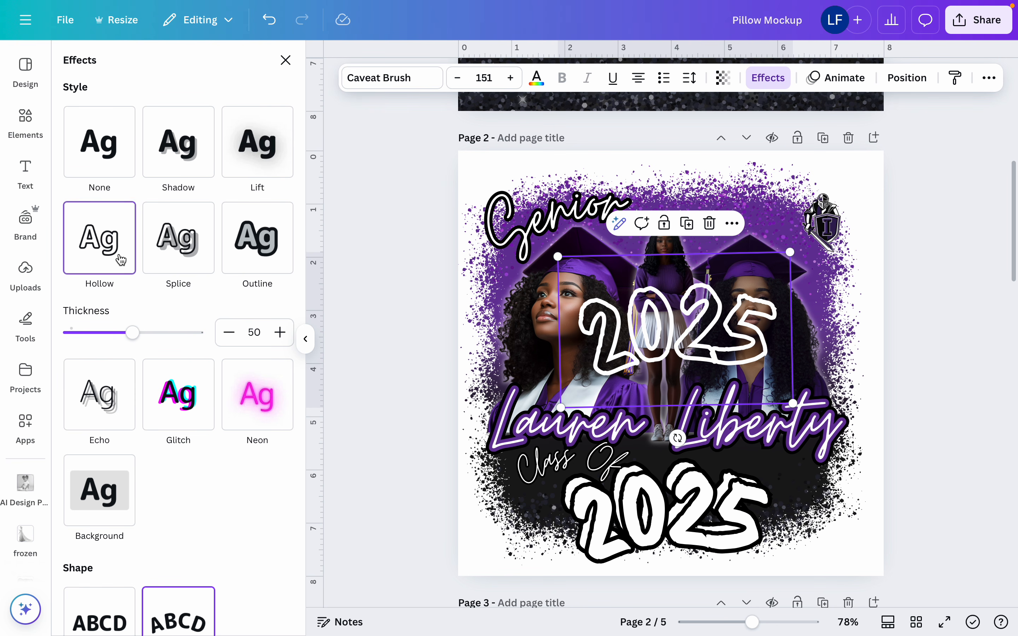
Apply the Hollow effect to the lower "2025" copy, color it black, and move it up over the portraits
{"action": "left_click", "coordinate": [628, 519]}
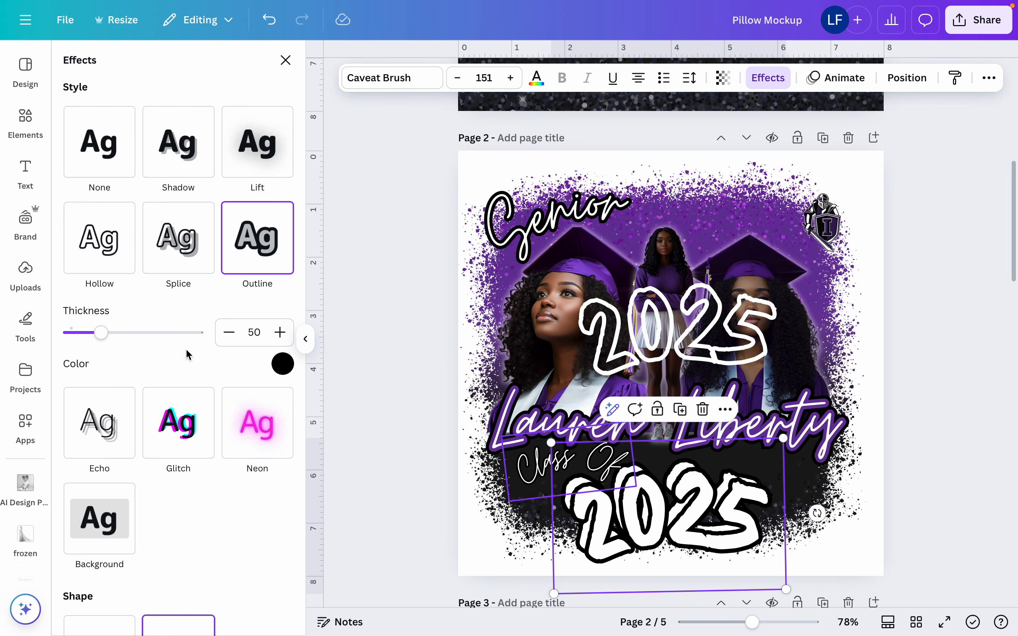
{"action": "left_click", "coordinate": [93, 229]}
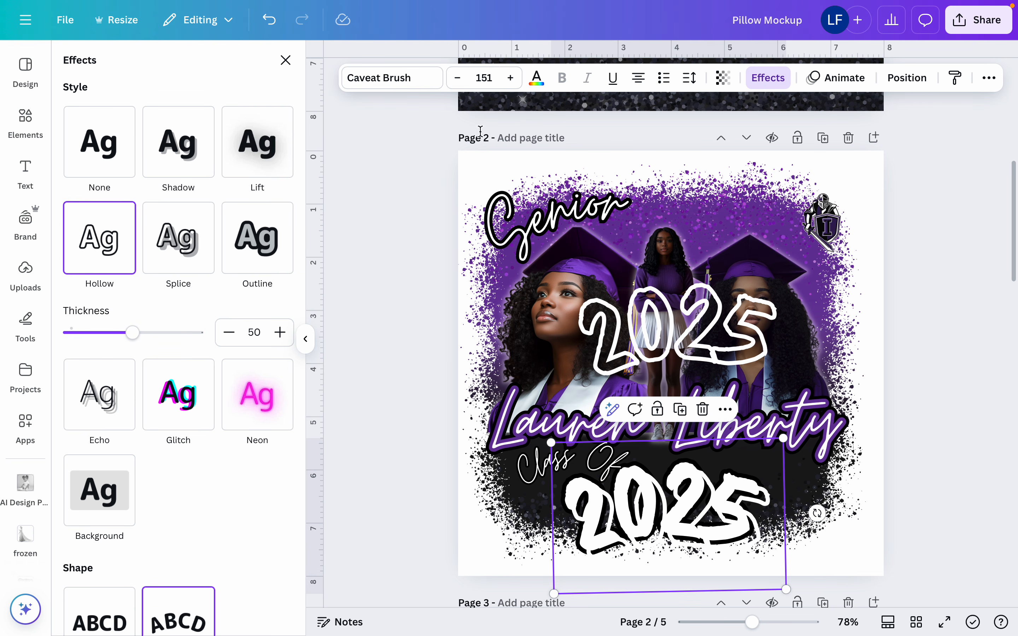
{"action": "left_click", "coordinate": [536, 78]}
{"action": "left_click", "coordinate": [120, 168]}
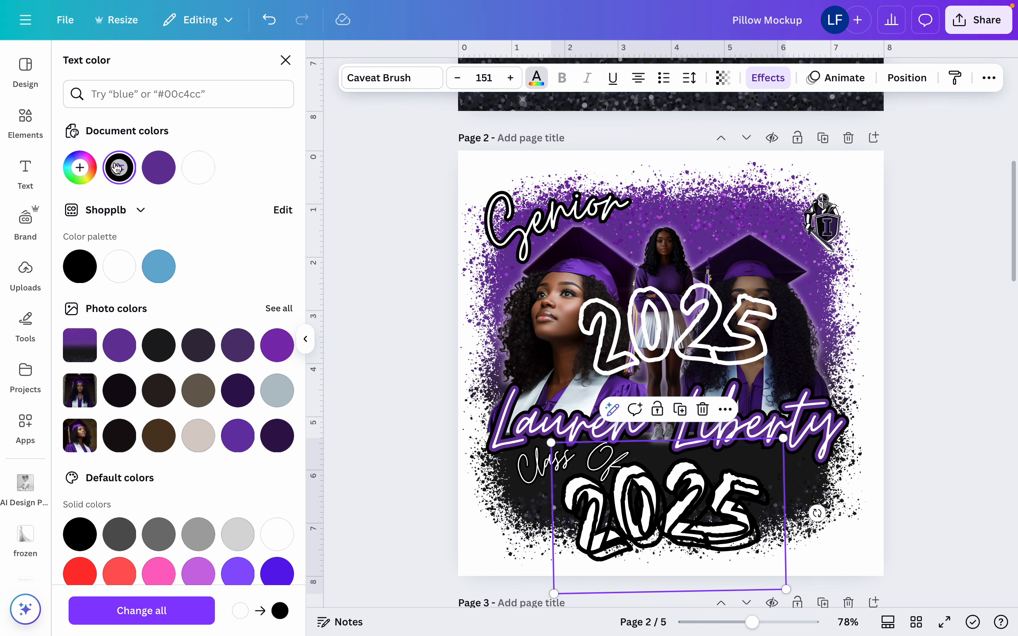
{"action": "left_click_drag", "start_coordinate": [648, 479], "coordinate": [614, 229]}
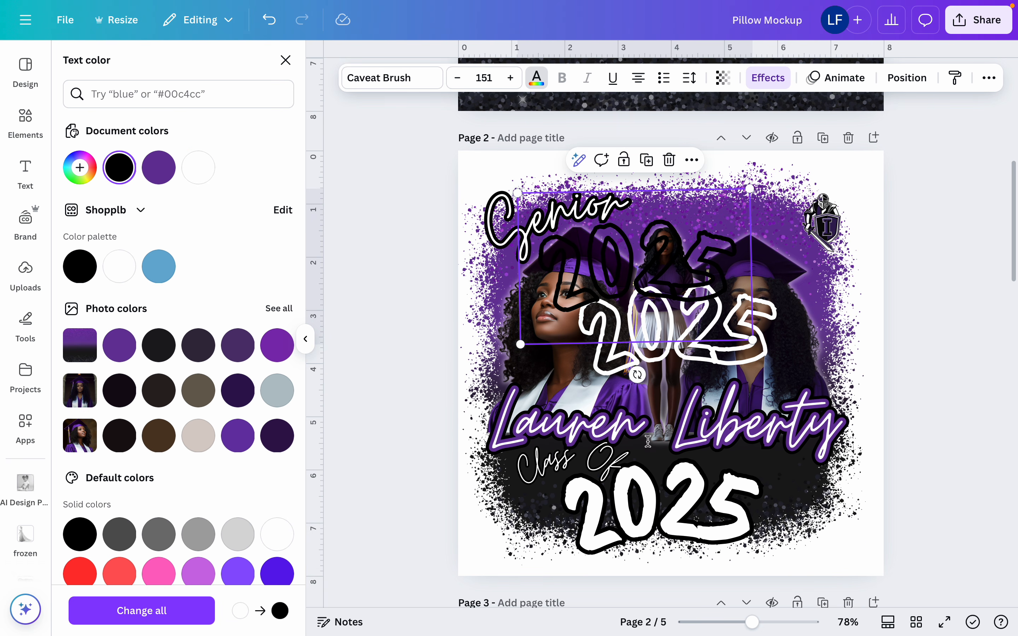
Recolor the original "2025" text beneath the graduate's name with the purple document color
{"action": "left_click", "coordinate": [690, 535]}
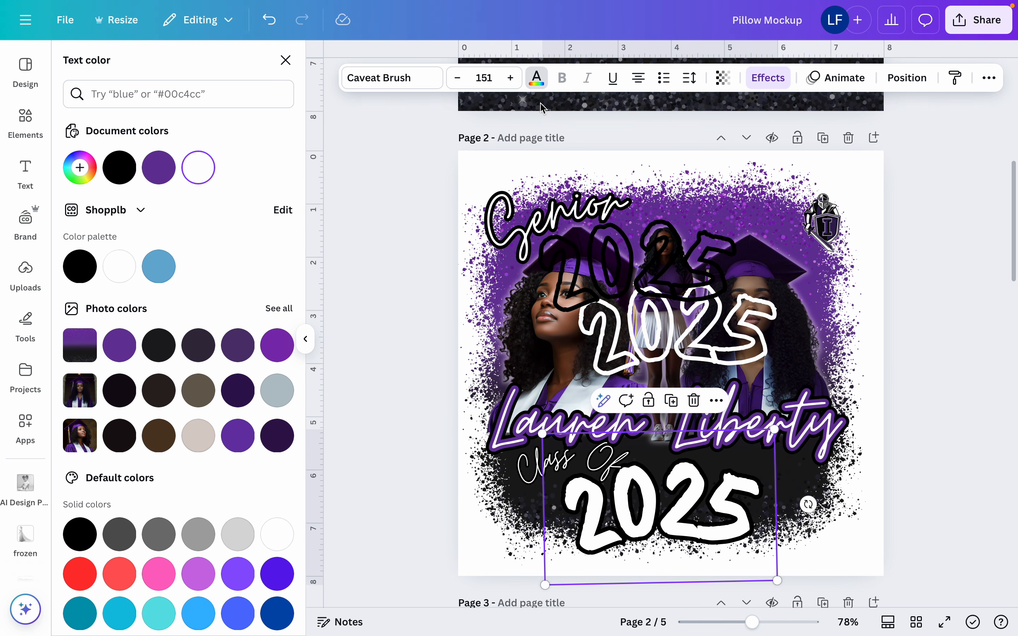
{"action": "left_click", "coordinate": [536, 80]}
{"action": "left_click", "coordinate": [536, 78]}
{"action": "left_click", "coordinate": [157, 168]}
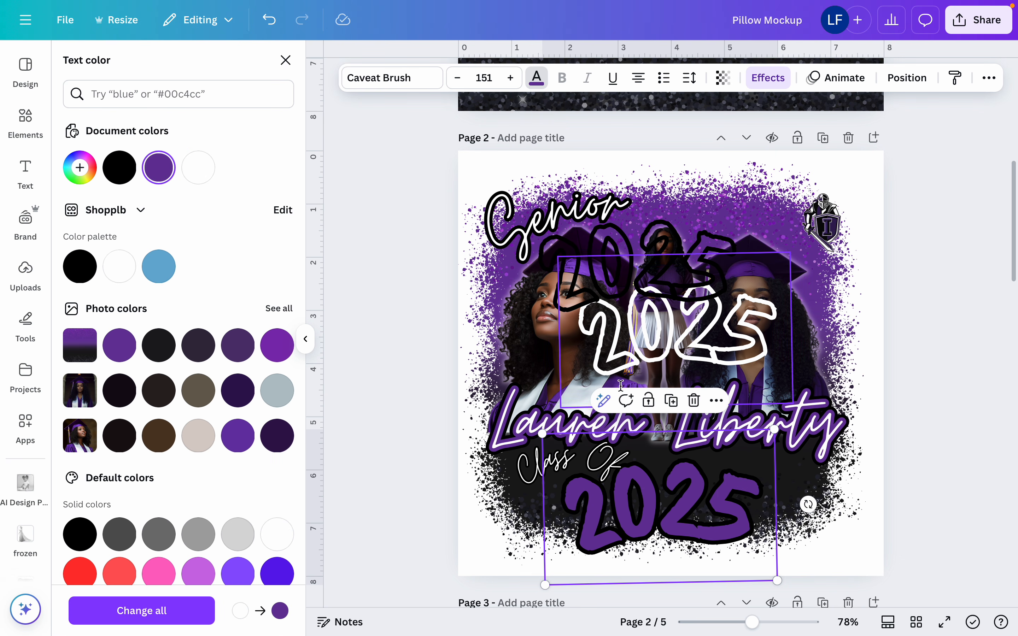
{"action": "left_click", "coordinate": [720, 349]}
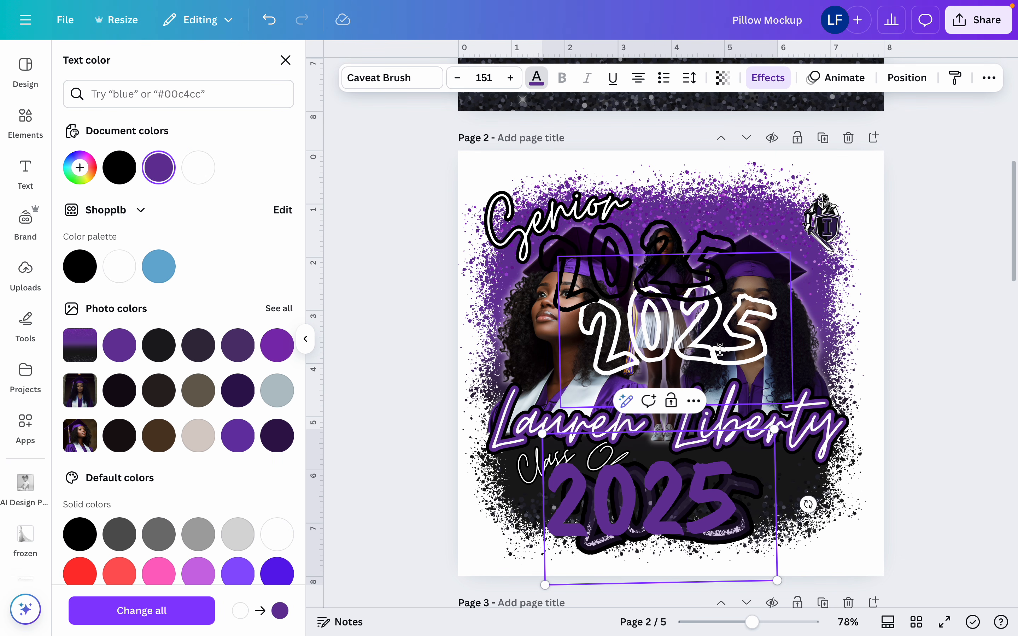
{"action": "double_click", "coordinate": [719, 349]}
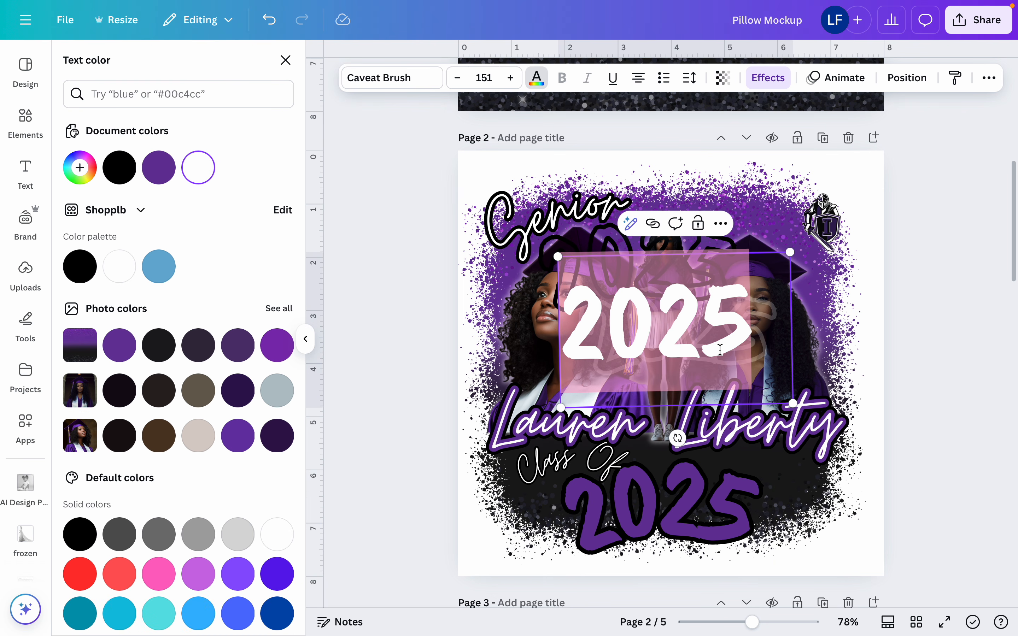
{"action": "left_click", "coordinate": [720, 350]}
{"action": "left_click", "coordinate": [810, 363]}
{"action": "left_click_drag", "start_coordinate": [725, 358], "coordinate": [746, 491]}
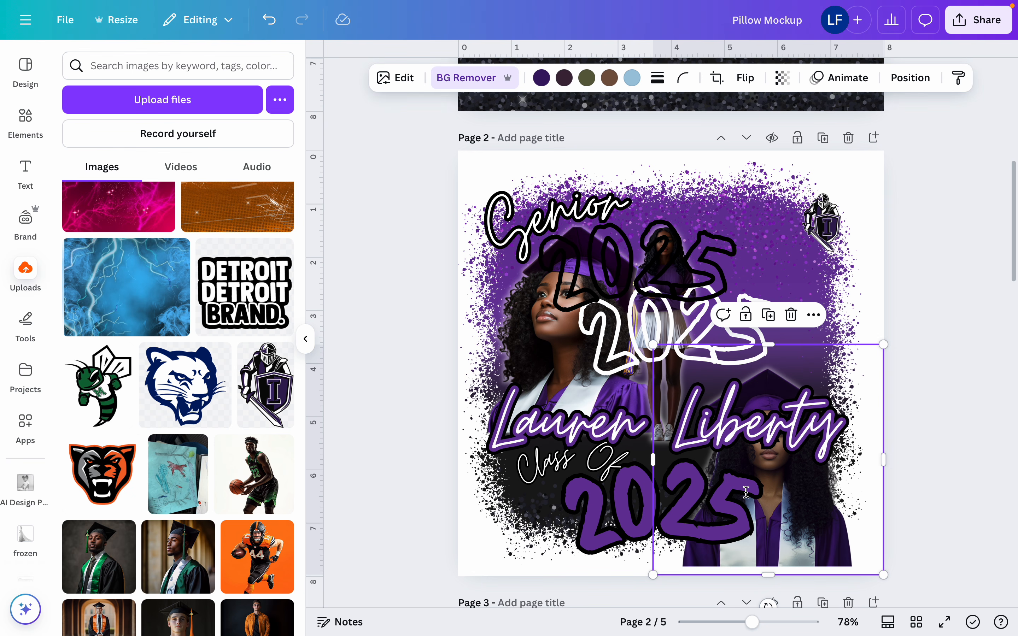
{"action": "key", "text": "super+z"}
Align the white and black hollow "2025" copies over the purple "2025", and move the black copy's layer beneath the purple text
{"action": "left_click", "coordinate": [749, 353]}
{"action": "left_click_drag", "start_coordinate": [750, 355], "coordinate": [736, 530]}
{"action": "left_click", "coordinate": [684, 298]}
{"action": "left_click_drag", "start_coordinate": [684, 298], "coordinate": [706, 517]}
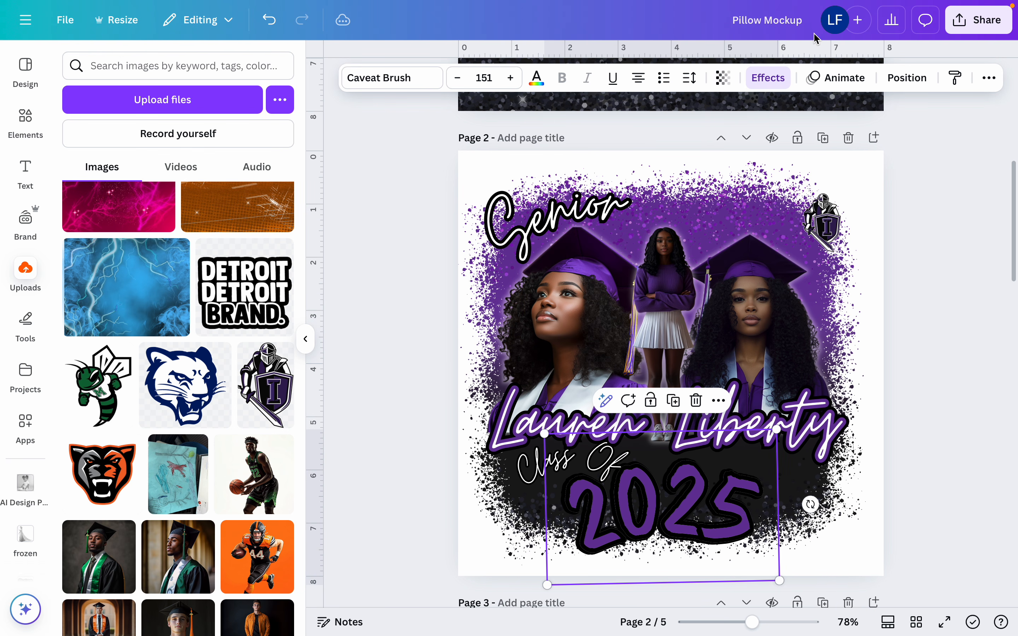
{"action": "left_click", "coordinate": [895, 79]}
{"action": "left_click_drag", "start_coordinate": [243, 177], "coordinate": [226, 348]}
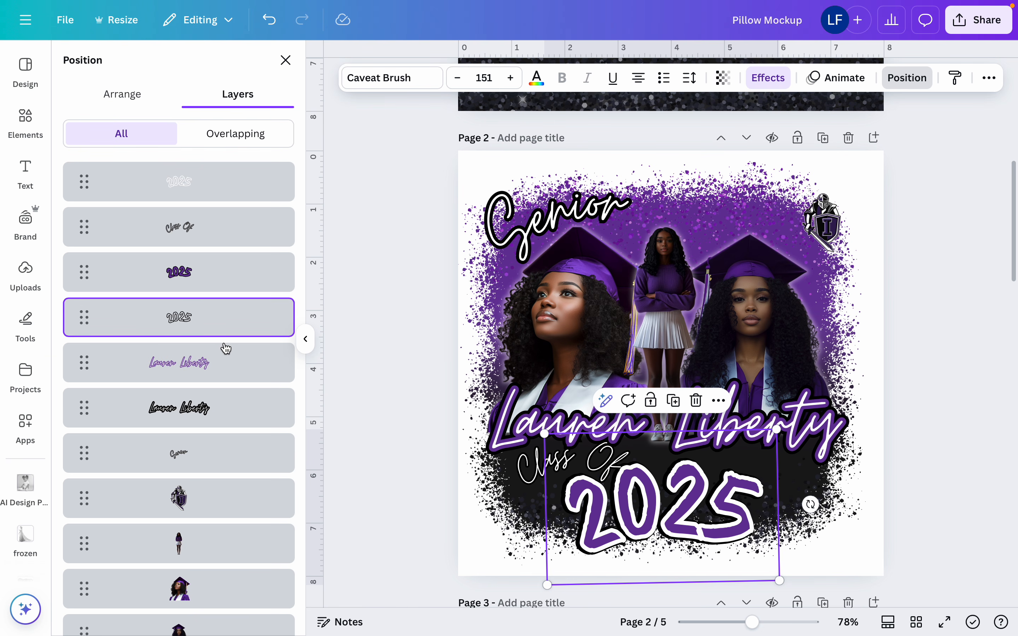
Change the outline color of the "Class Of" text to purple
{"action": "double_click", "coordinate": [536, 465]}
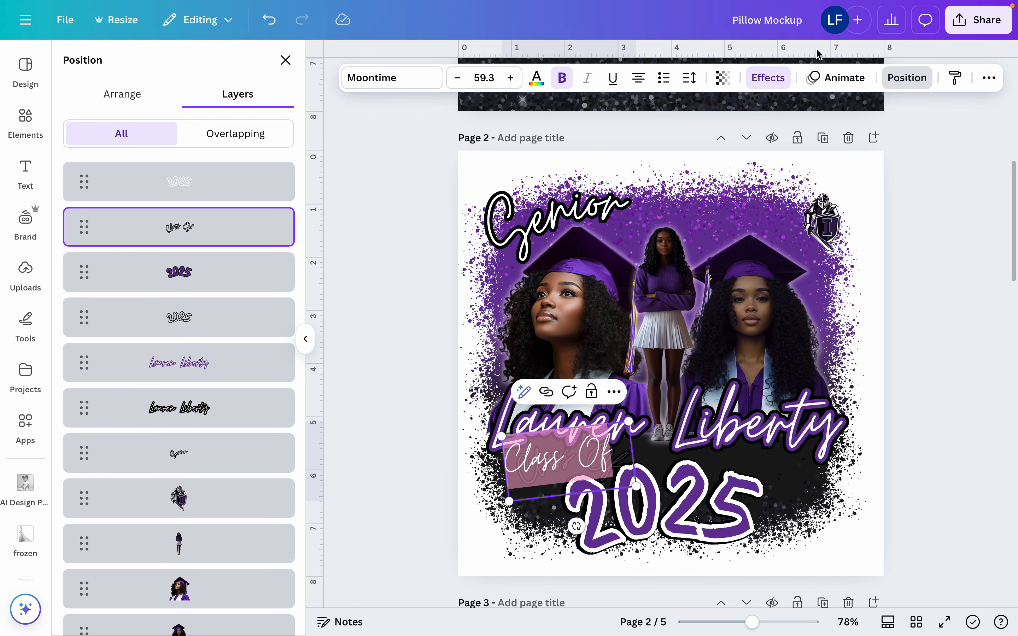
{"action": "left_click", "coordinate": [773, 85]}
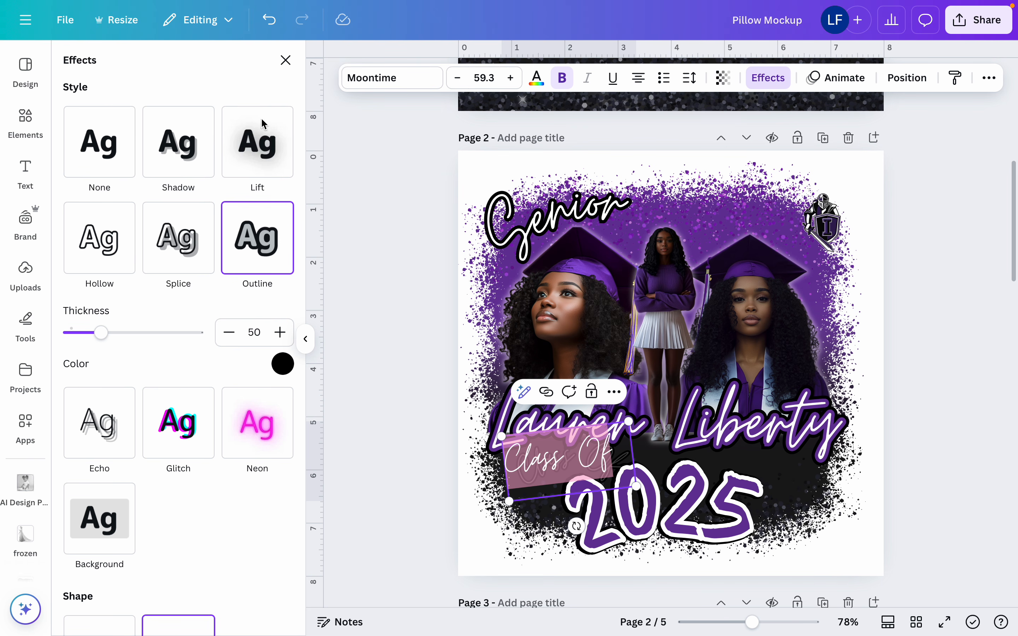
{"action": "left_click", "coordinate": [281, 364]}
{"action": "left_click", "coordinate": [166, 159]}
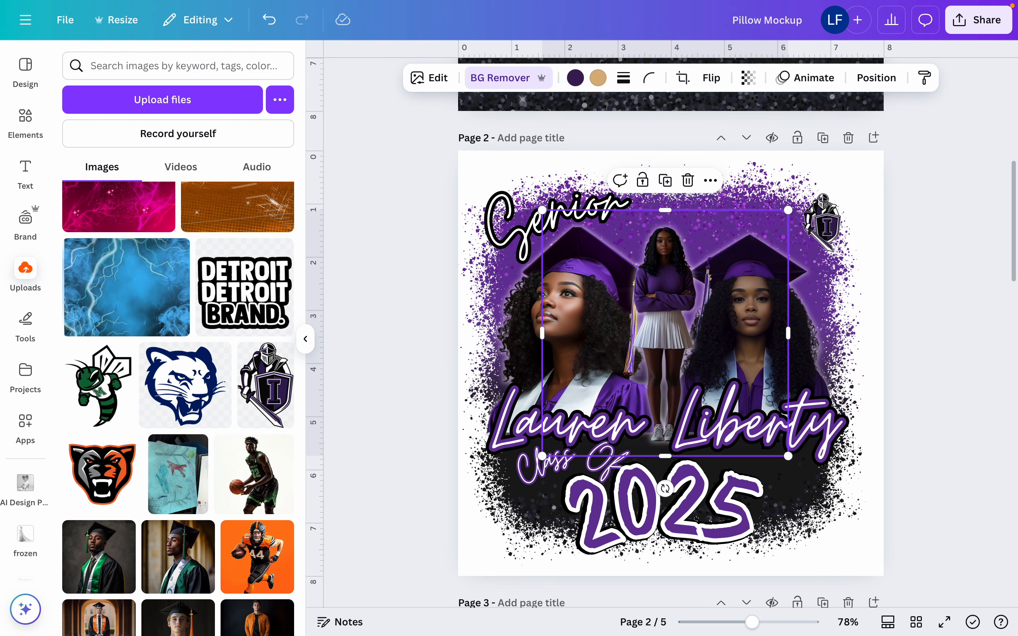
{"action": "double_click", "coordinate": [524, 473]}
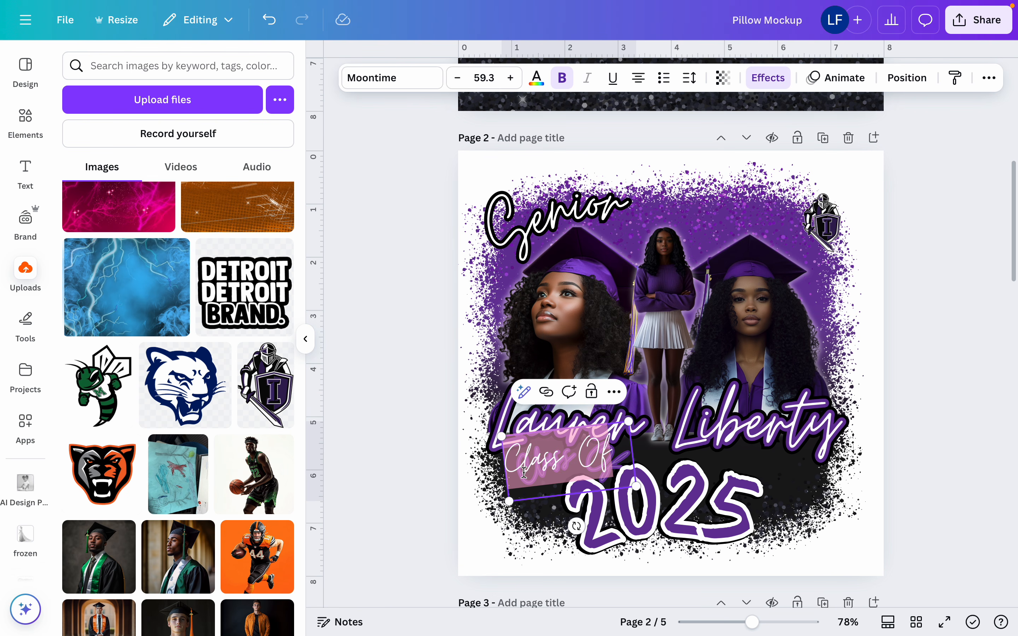
Enlarge the knight mascot and place it in the upper-right corner of the splatter design on page 2
{"action": "scroll", "coordinate": [524, 472], "scroll_direction": "down", "scroll_amount": 10}
{"action": "scroll", "coordinate": [524, 473], "scroll_direction": "up", "scroll_amount": 1}
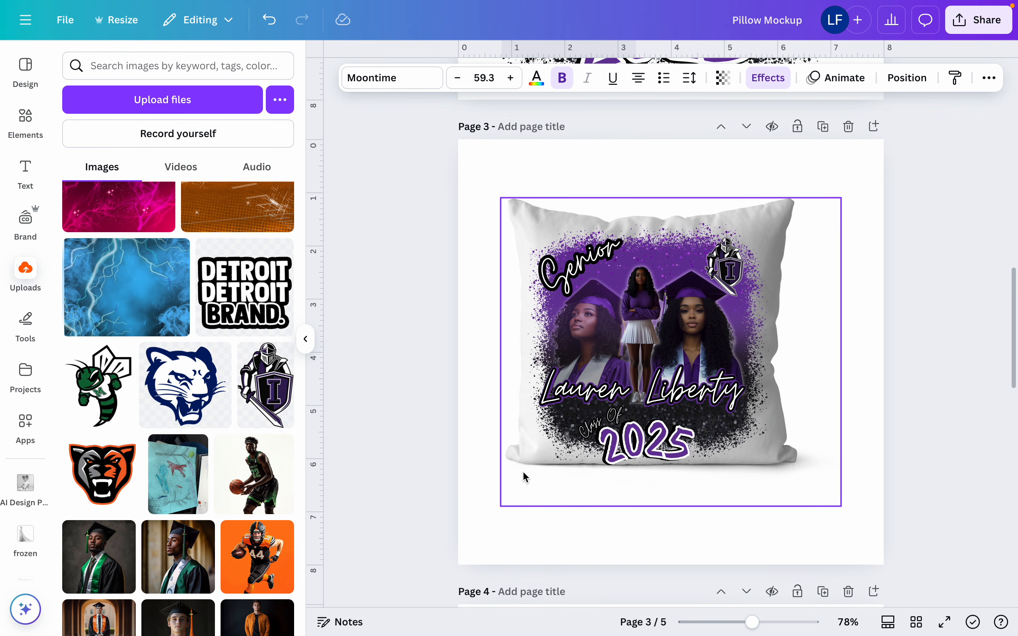
{"action": "scroll", "coordinate": [522, 467], "scroll_direction": "up", "scroll_amount": 10}
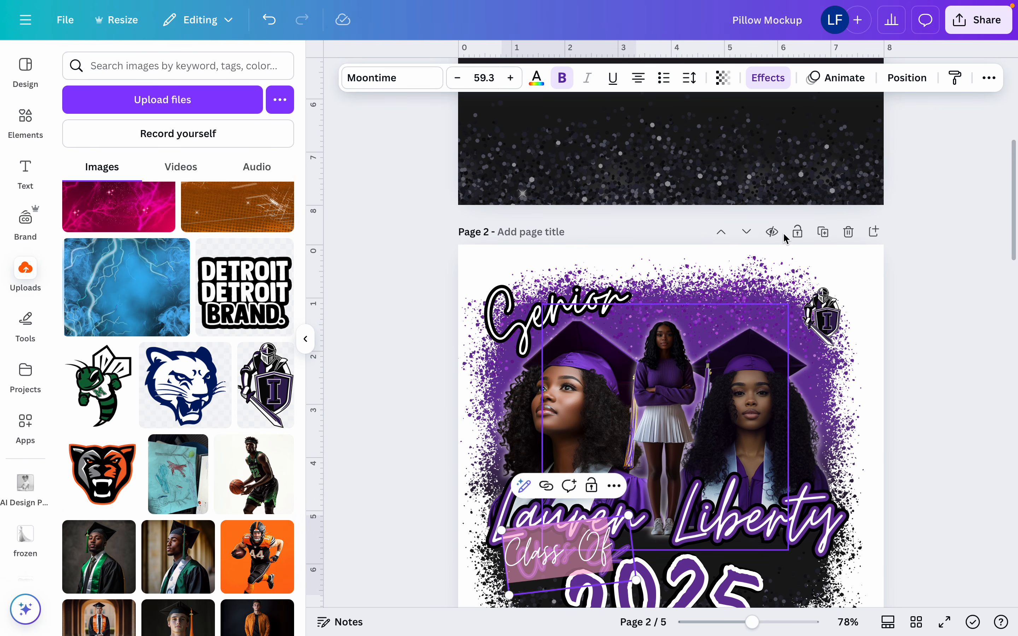
{"action": "left_click", "coordinate": [805, 294]}
{"action": "left_click_drag", "start_coordinate": [802, 288], "coordinate": [769, 237]}
{"action": "left_click_drag", "start_coordinate": [824, 290], "coordinate": [812, 325]}
{"action": "scroll", "coordinate": [789, 292], "scroll_direction": "down", "scroll_amount": 3}
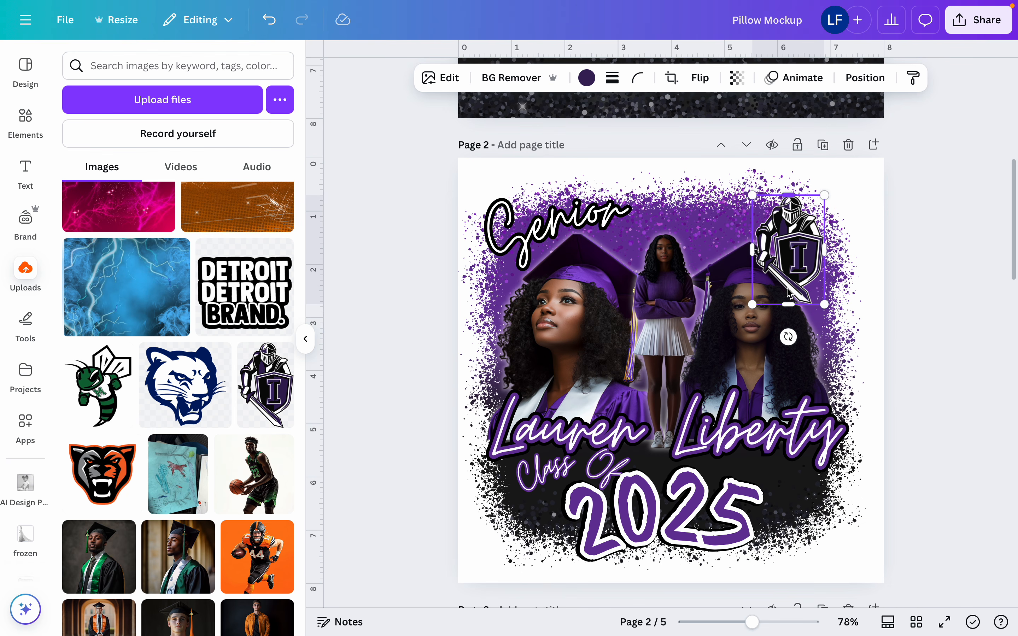
{"action": "left_click_drag", "start_coordinate": [753, 192], "coordinate": [707, 180]}
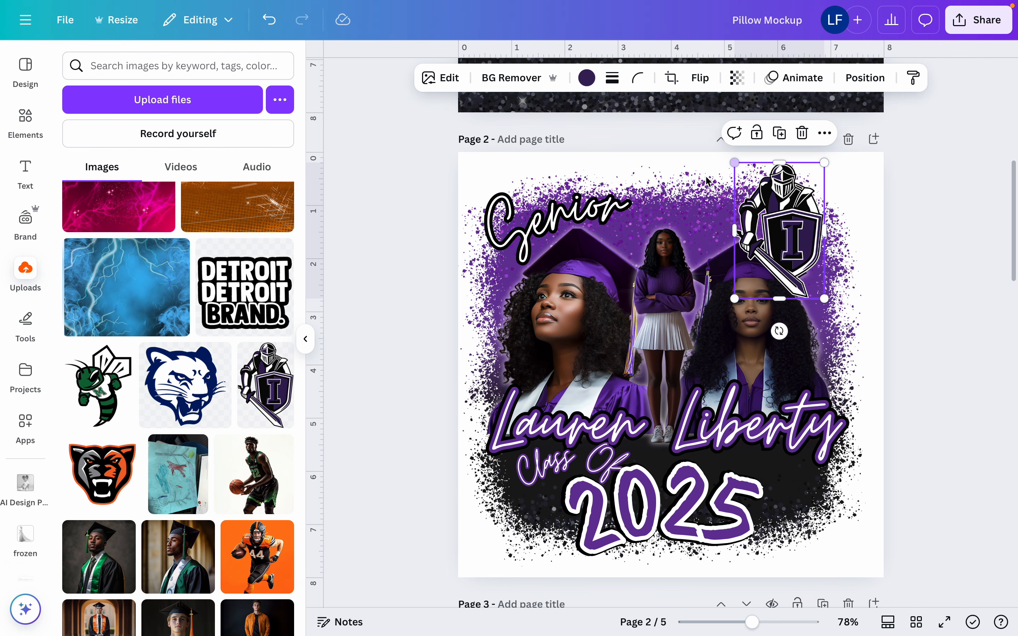
{"action": "left_click_drag", "start_coordinate": [766, 215], "coordinate": [793, 224]}
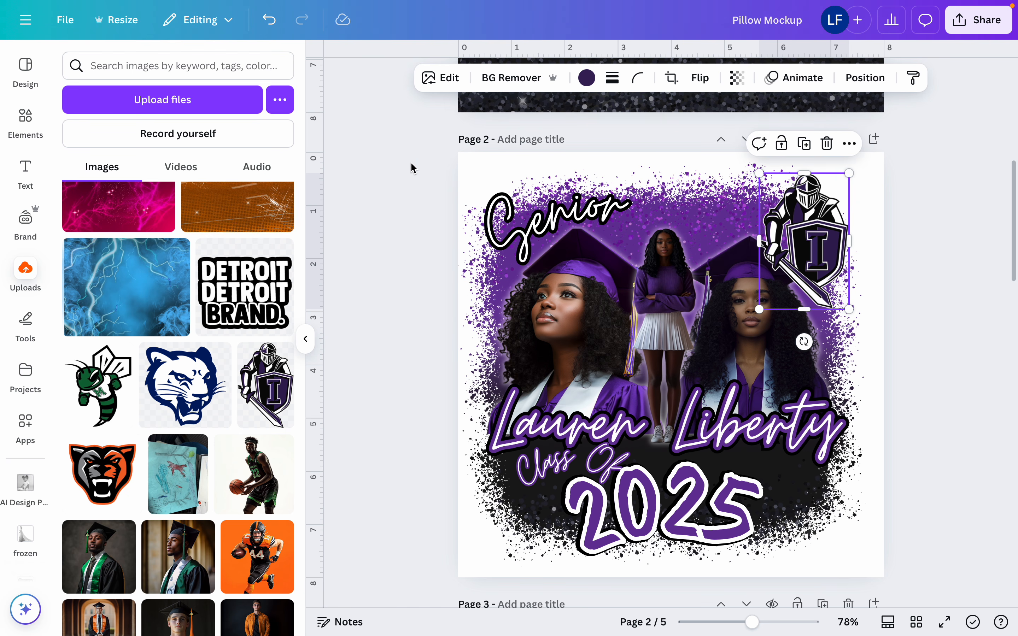
{"action": "left_click_drag", "start_coordinate": [411, 163], "coordinate": [934, 573]}
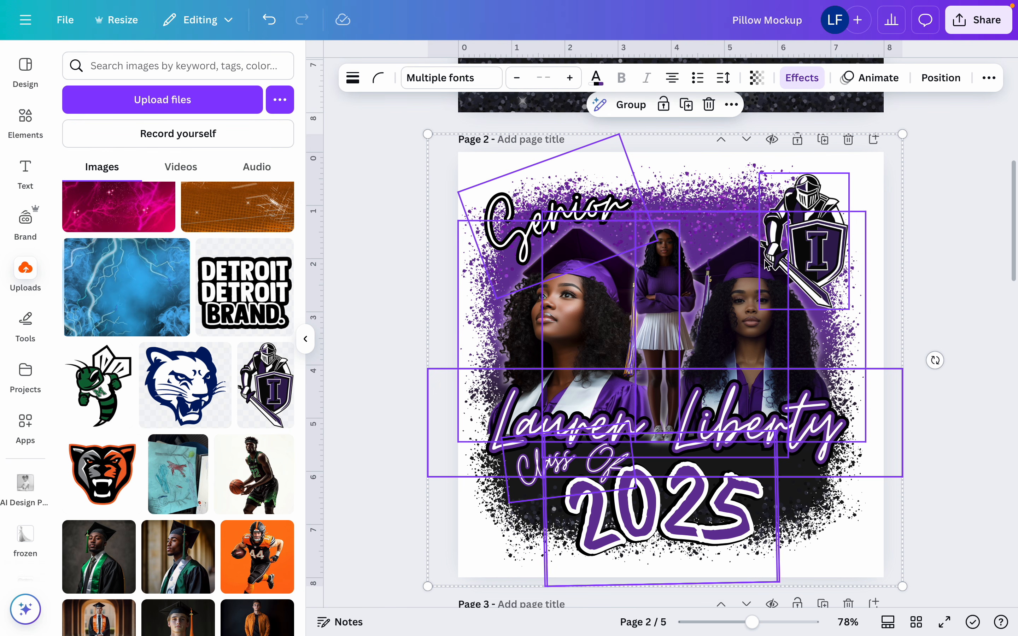
{"action": "scroll", "coordinate": [708, 392], "scroll_direction": "down", "scroll_amount": 1}
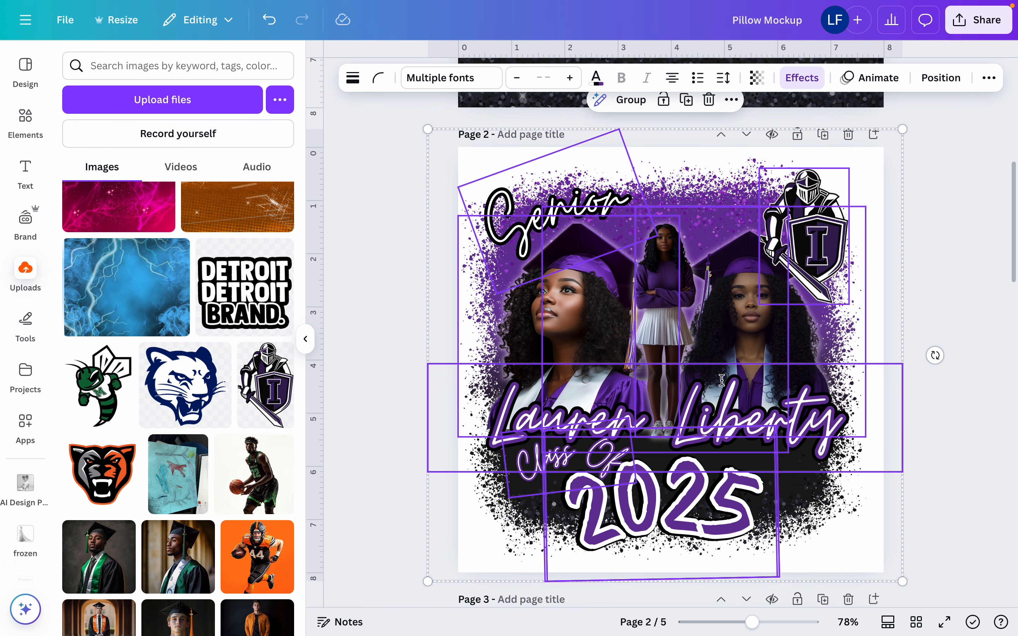
{"action": "left_click", "coordinate": [971, 314]}
Unlock the purple-to-black splatter background layer on page 2
{"action": "left_click", "coordinate": [741, 235]}
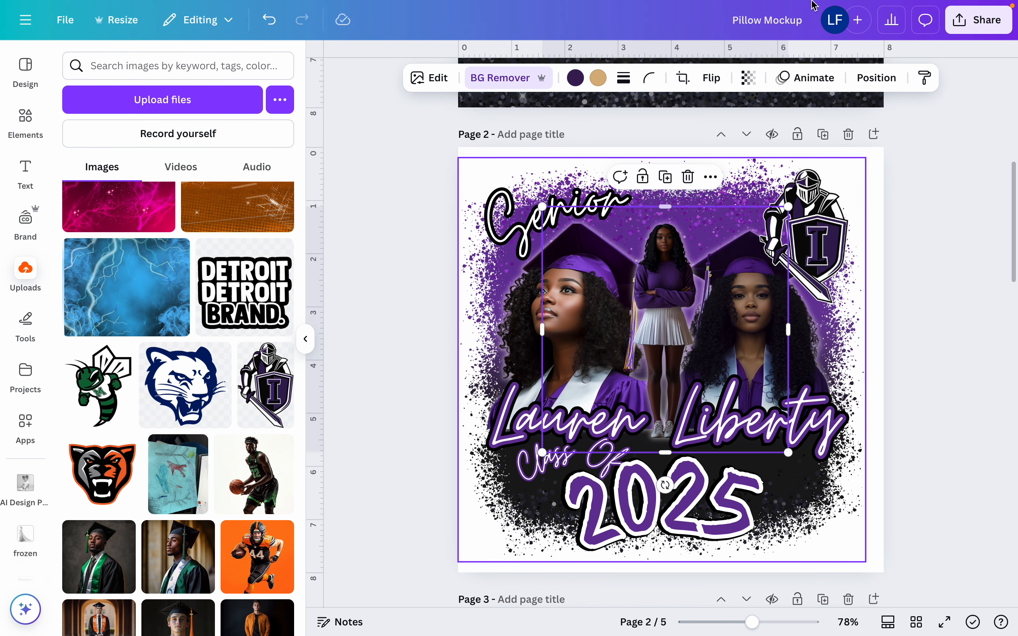
{"action": "left_click", "coordinate": [887, 78]}
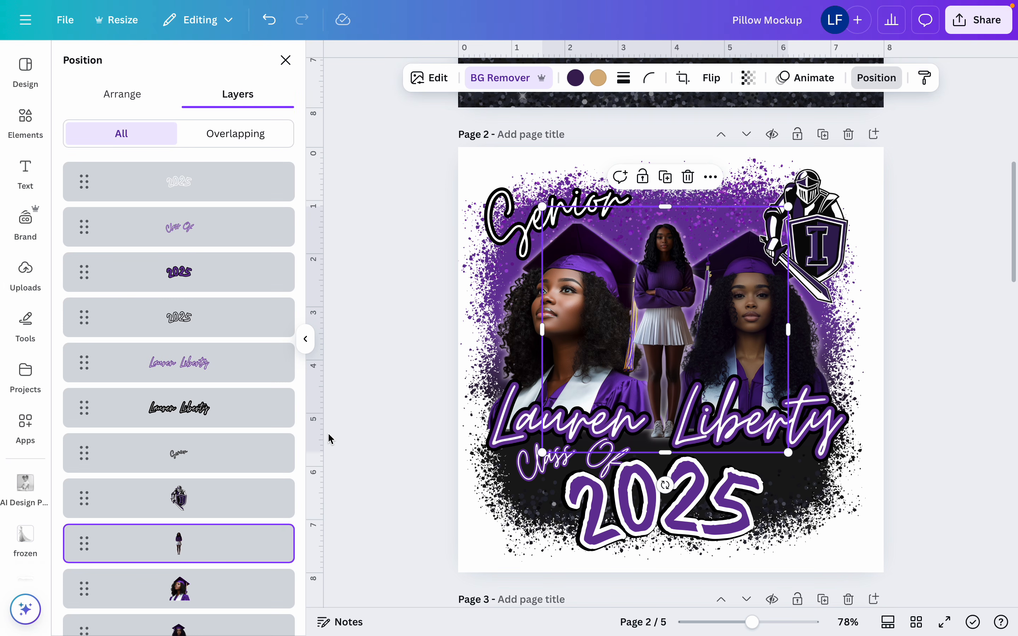
{"action": "scroll", "coordinate": [200, 427], "scroll_direction": "down", "scroll_amount": 3}
{"action": "left_click", "coordinate": [258, 565]}
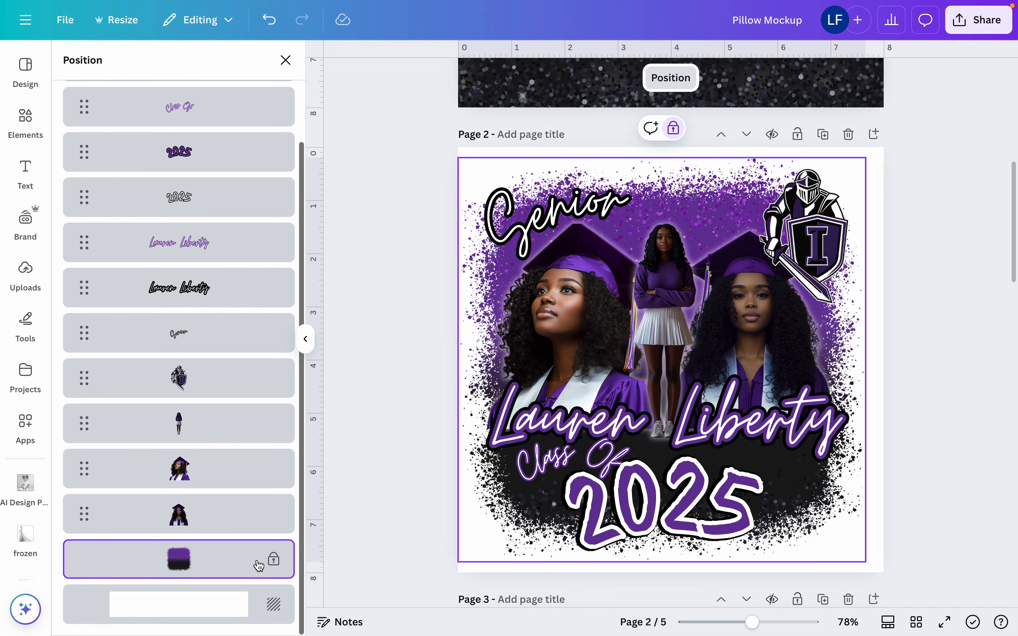
{"action": "left_click", "coordinate": [673, 129]}
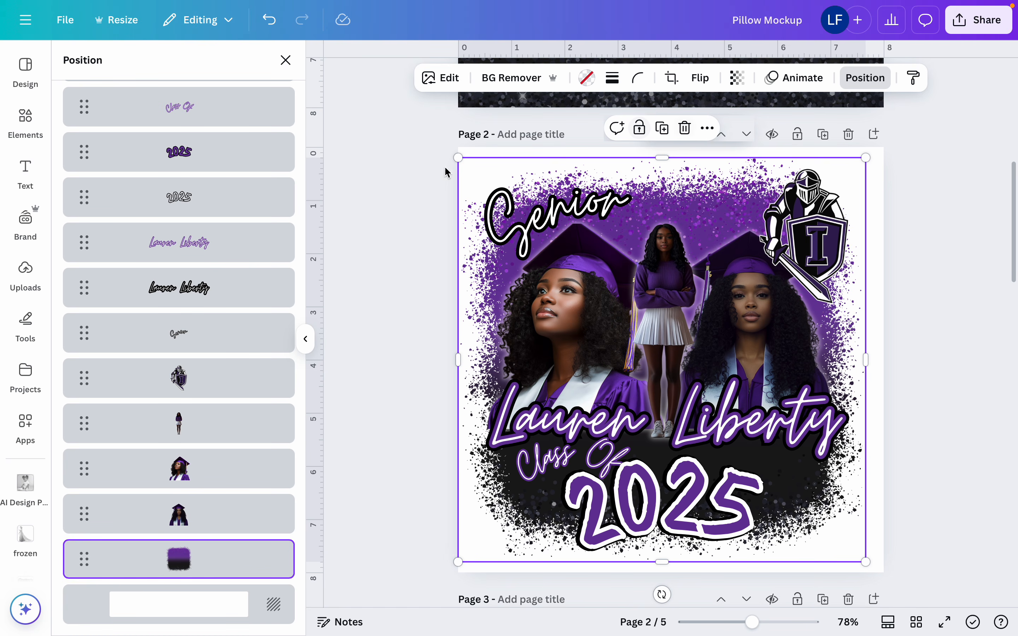
Group all elements of the page 2 design, including the splatter background, and copy the group
{"action": "left_click_drag", "start_coordinate": [379, 223], "coordinate": [972, 592]}
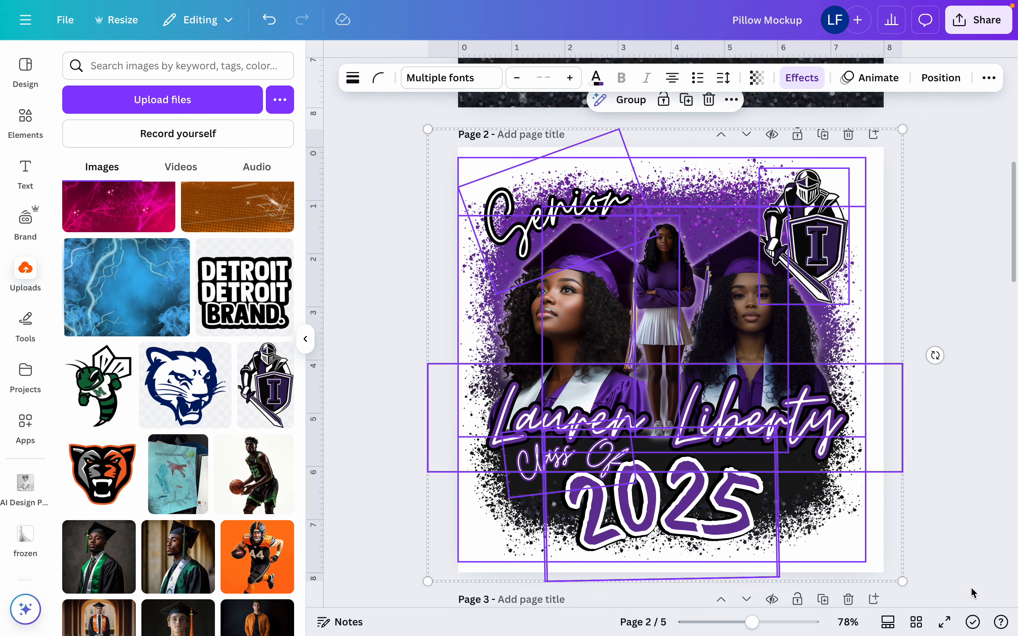
{"action": "left_click", "coordinate": [633, 101]}
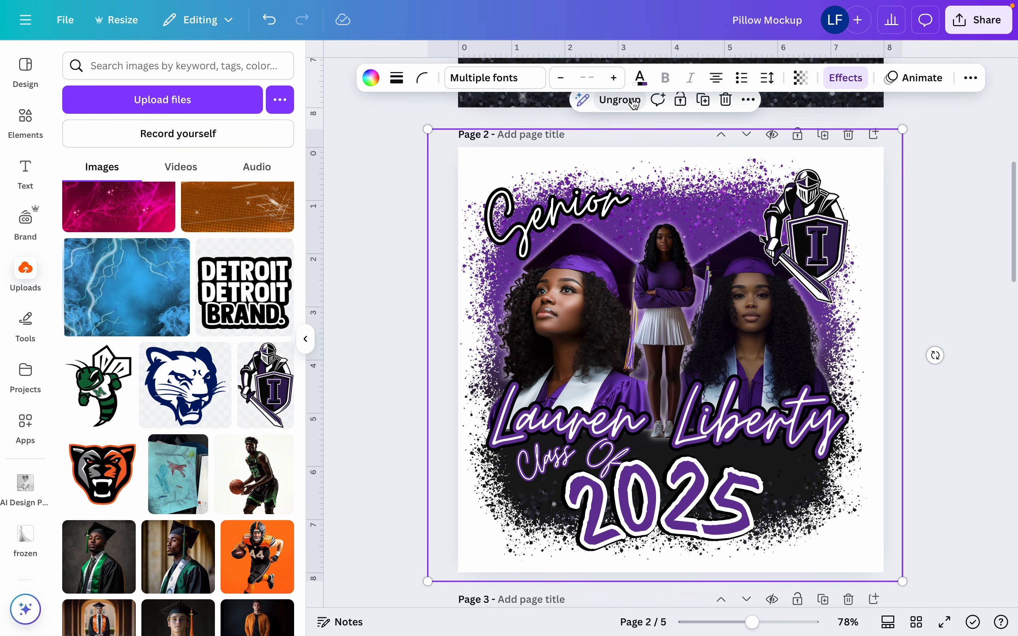
{"action": "left_click", "coordinate": [748, 100]}
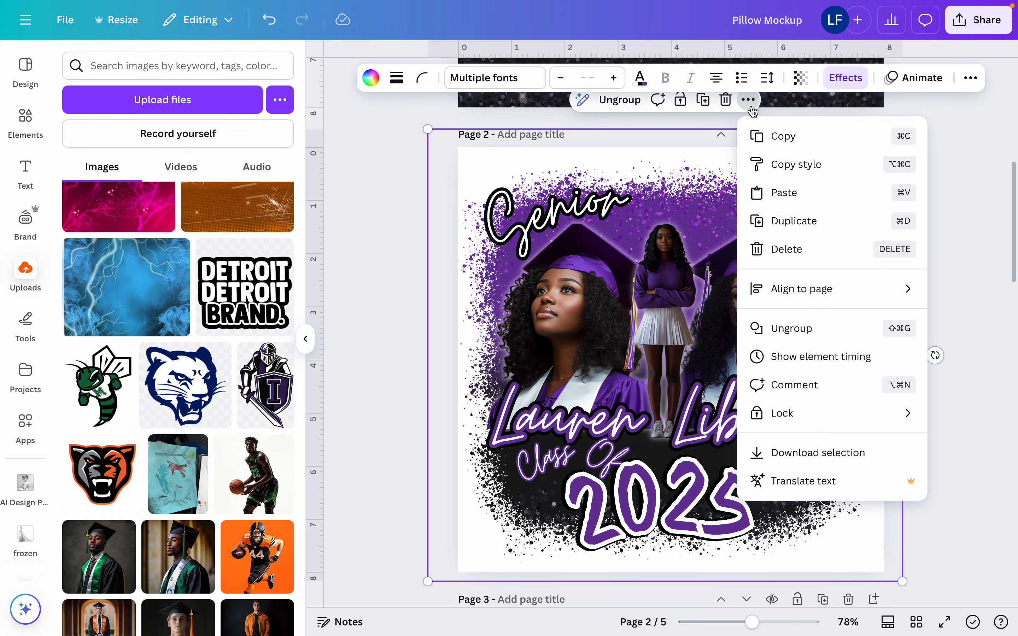
{"action": "left_click", "coordinate": [798, 134]}
Delete the glitter gradient page at the start of the document and add a blank page after the finished design
{"action": "scroll", "coordinate": [799, 133], "scroll_direction": "down", "scroll_amount": 15}
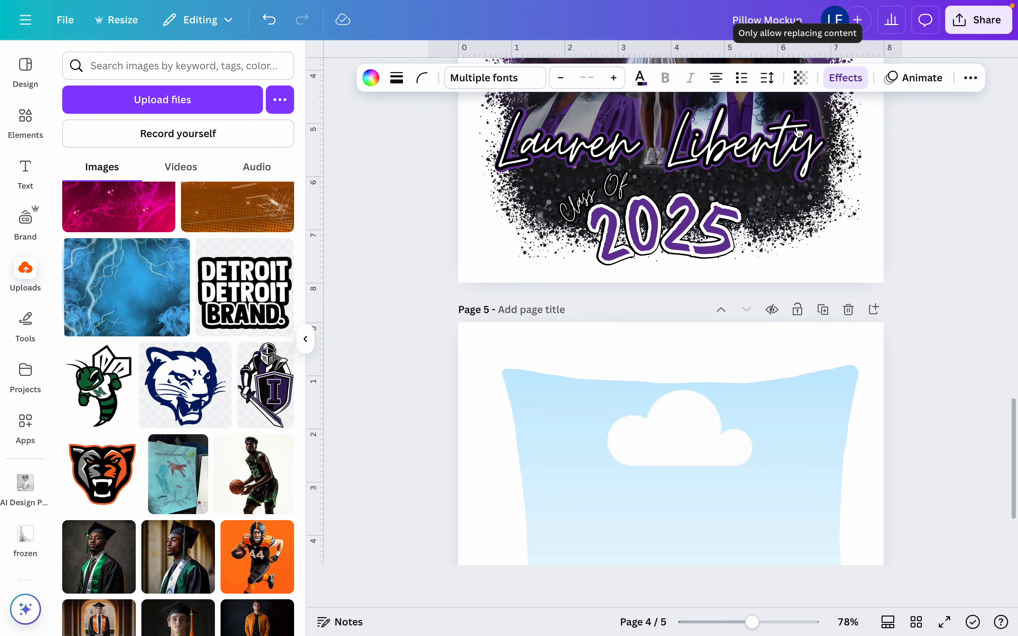
{"action": "scroll", "coordinate": [799, 133], "scroll_direction": "up", "scroll_amount": 15}
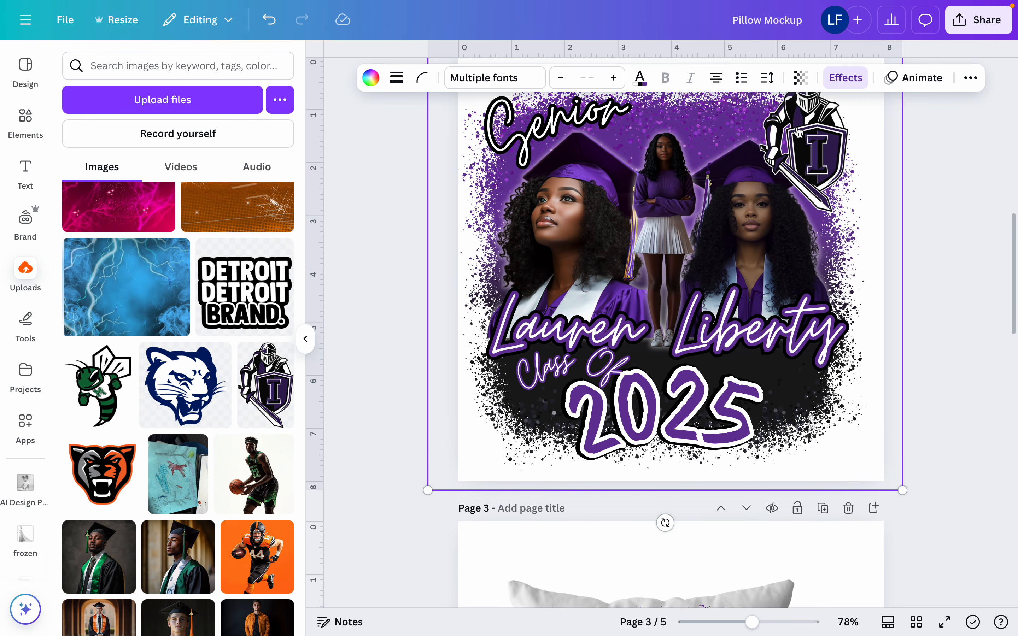
{"action": "scroll", "coordinate": [798, 133], "scroll_direction": "up", "scroll_amount": 10}
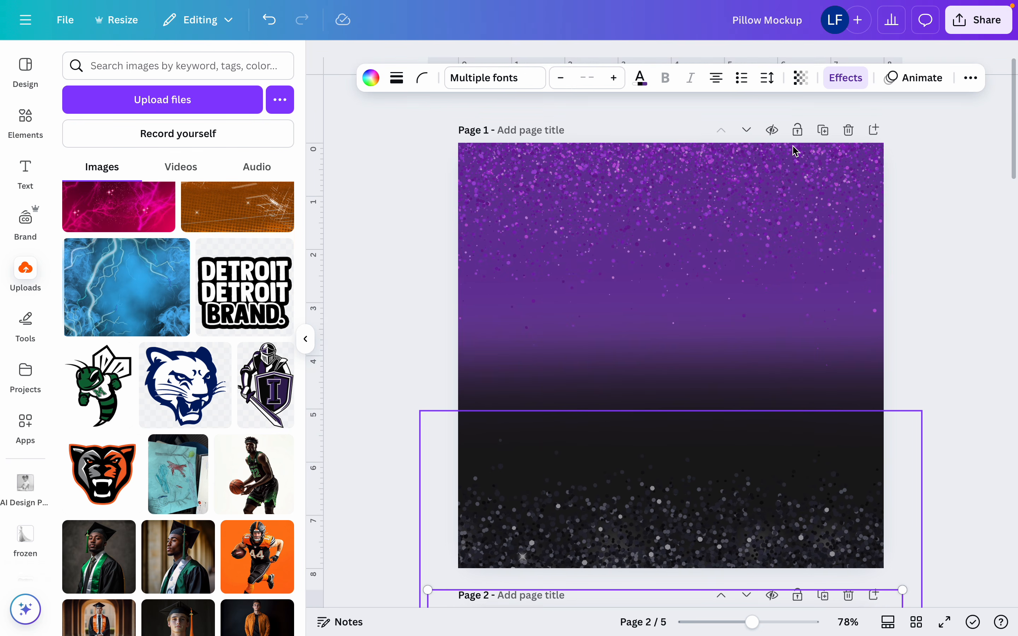
{"action": "left_click", "coordinate": [849, 114]}
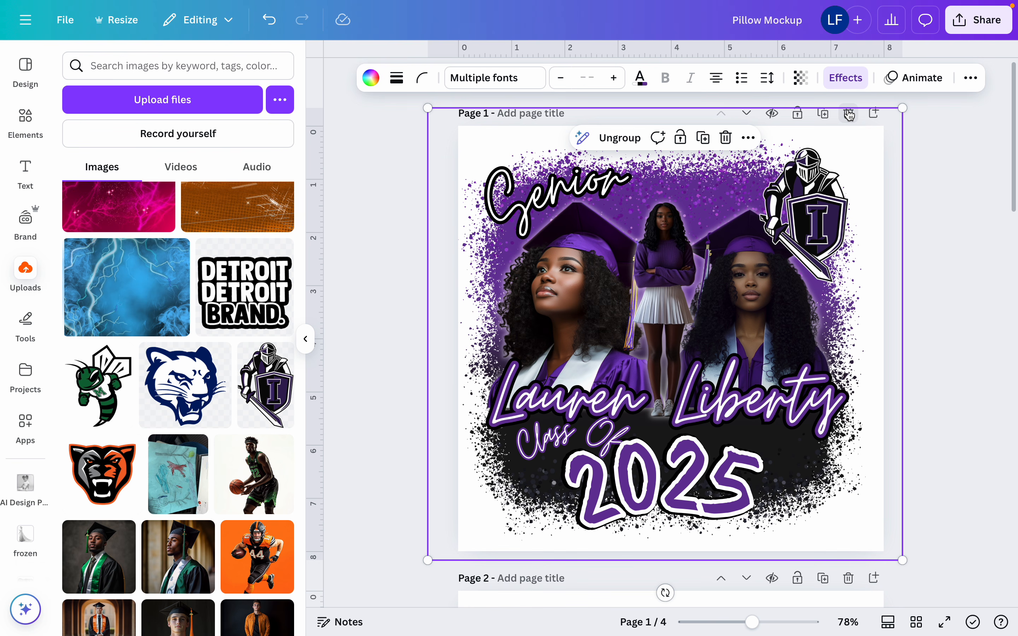
{"action": "left_click", "coordinate": [875, 113]}
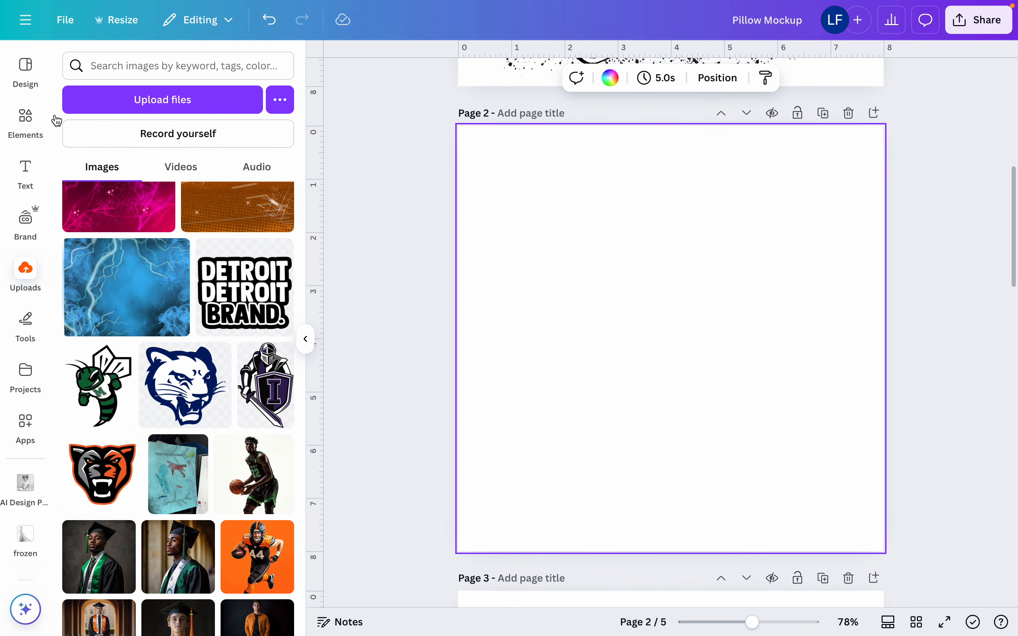
Add the recently used Plain White Decorative Pillow Mockup to the blank page and view its details
{"action": "left_click", "coordinate": [34, 119]}
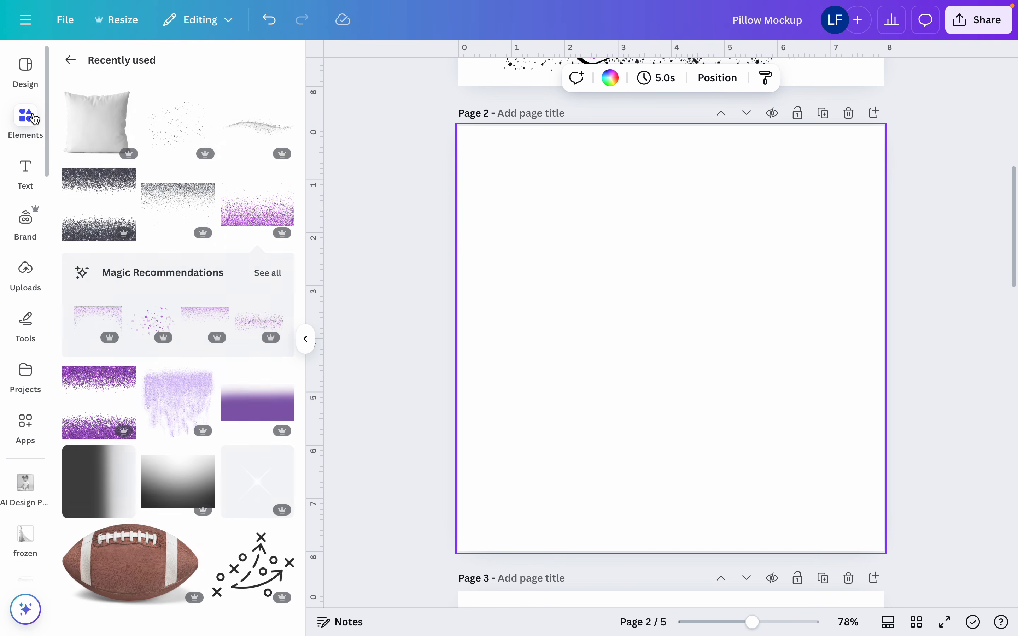
{"action": "left_click", "coordinate": [95, 133]}
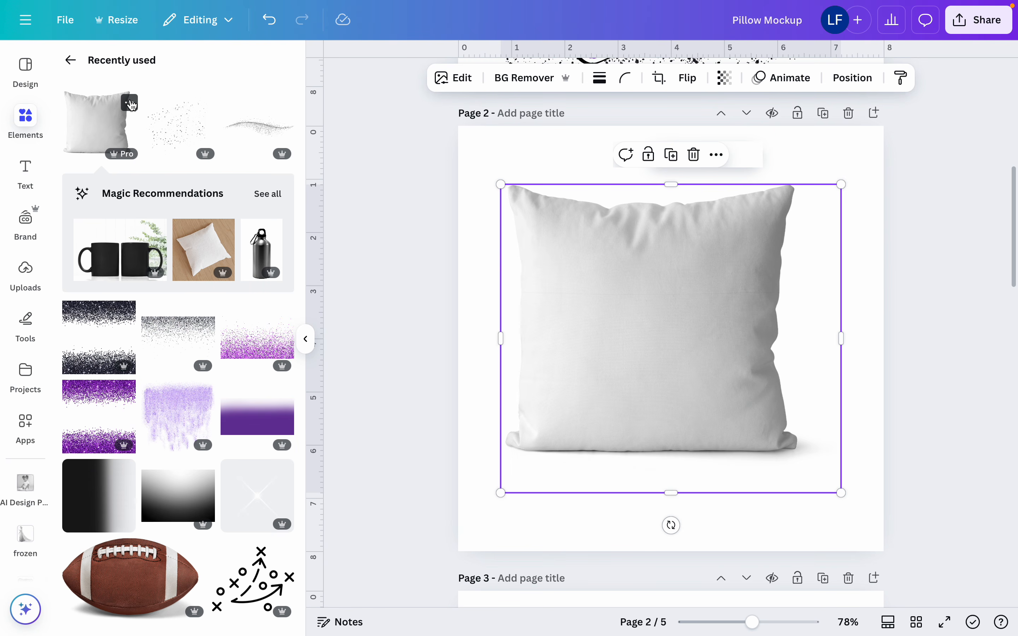
{"action": "left_click", "coordinate": [130, 102]}
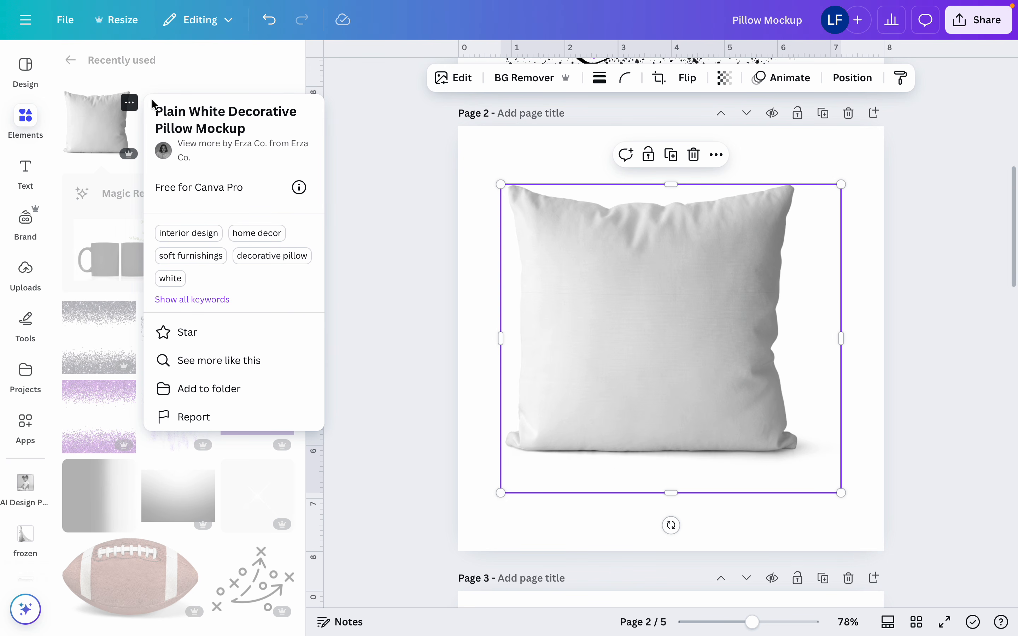
{"action": "left_click", "coordinate": [626, 353]}
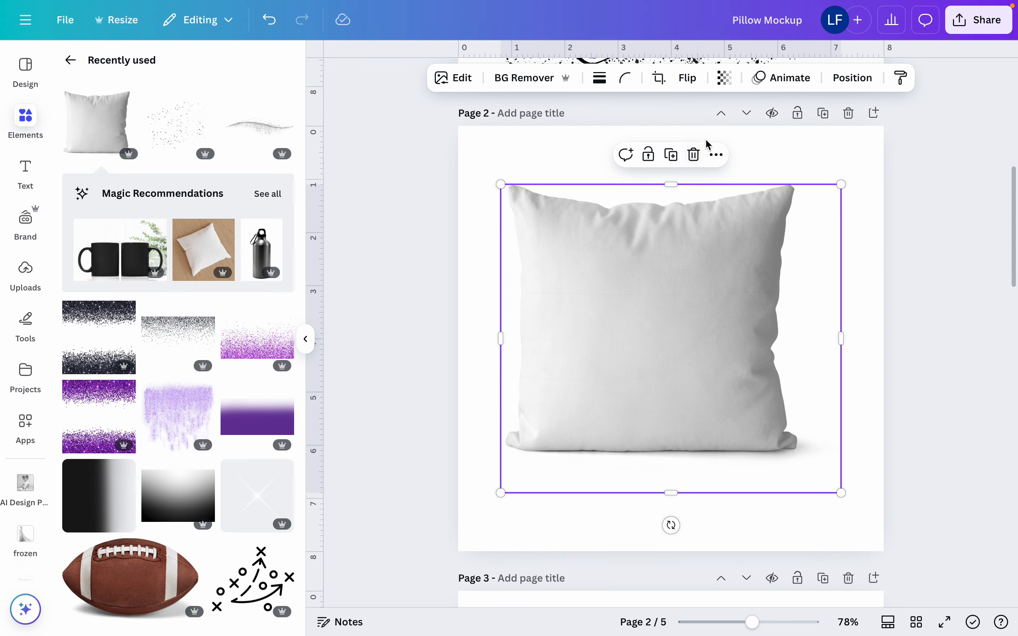
Paste the copied design group onto the pillow mockup, scale it down to fit the front, and center it there
{"action": "left_click", "coordinate": [718, 155]}
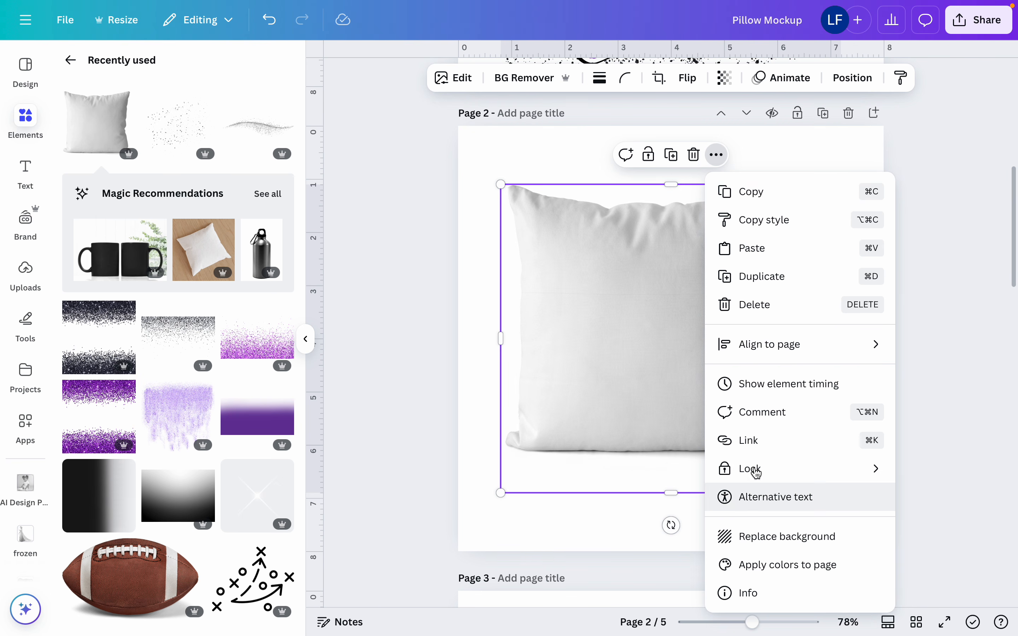
{"action": "left_click", "coordinate": [768, 250]}
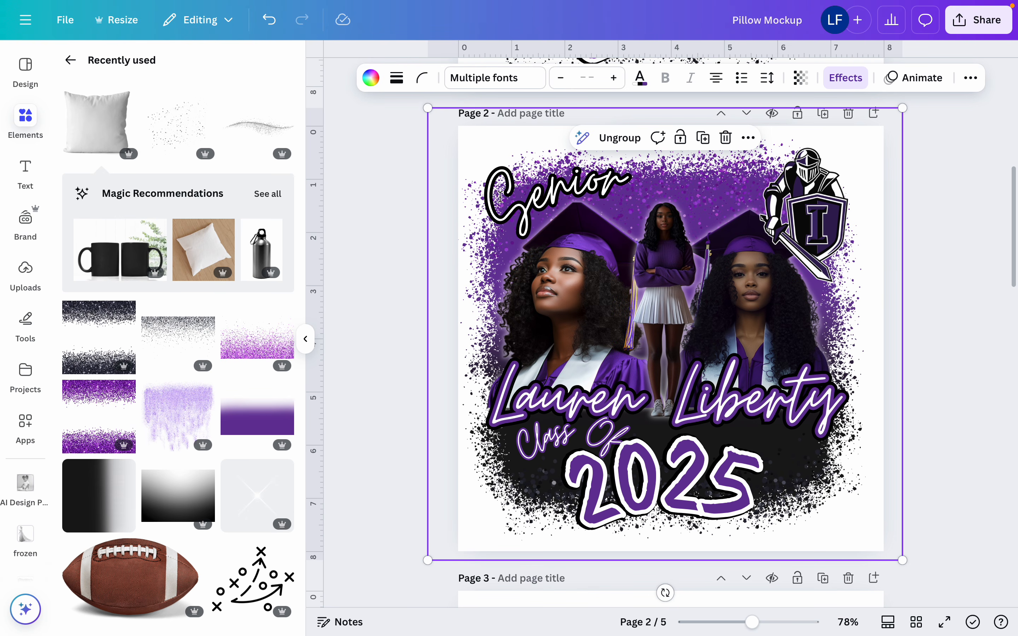
{"action": "left_click_drag", "start_coordinate": [427, 108], "coordinate": [657, 325]}
{"action": "left_click_drag", "start_coordinate": [862, 403], "coordinate": [724, 292]}
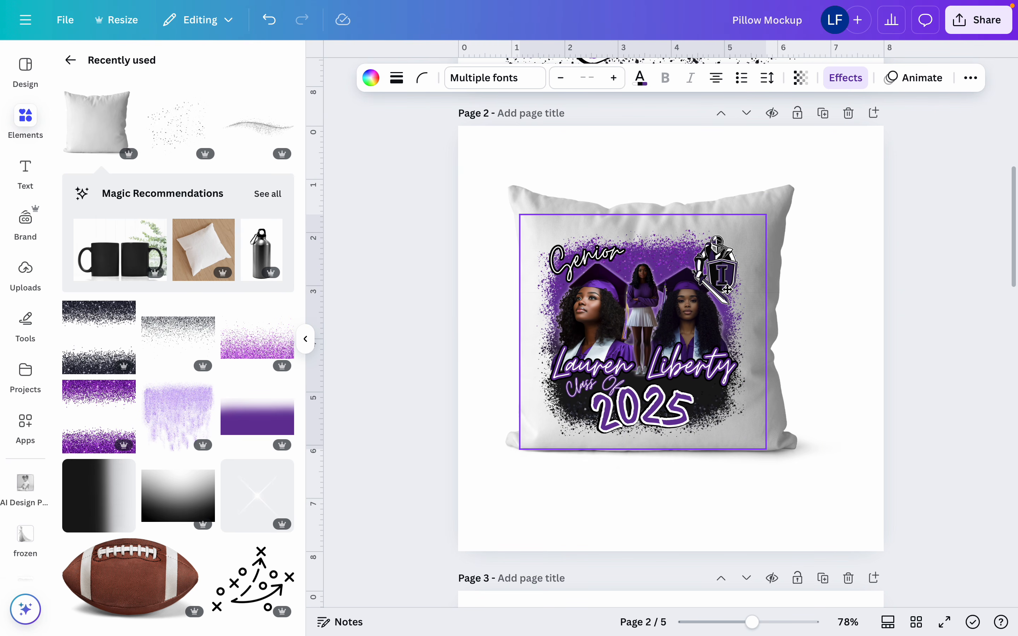
{"action": "left_click_drag", "start_coordinate": [773, 449], "coordinate": [786, 467]}
{"action": "left_click_drag", "start_coordinate": [714, 376], "coordinate": [706, 372]}
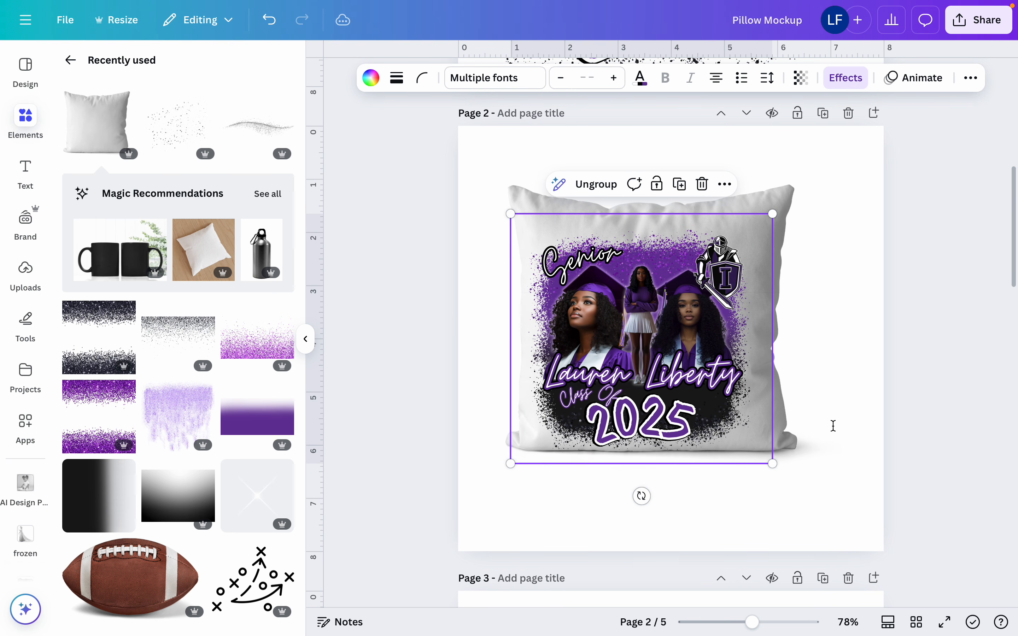
{"action": "left_click", "coordinate": [923, 485]}
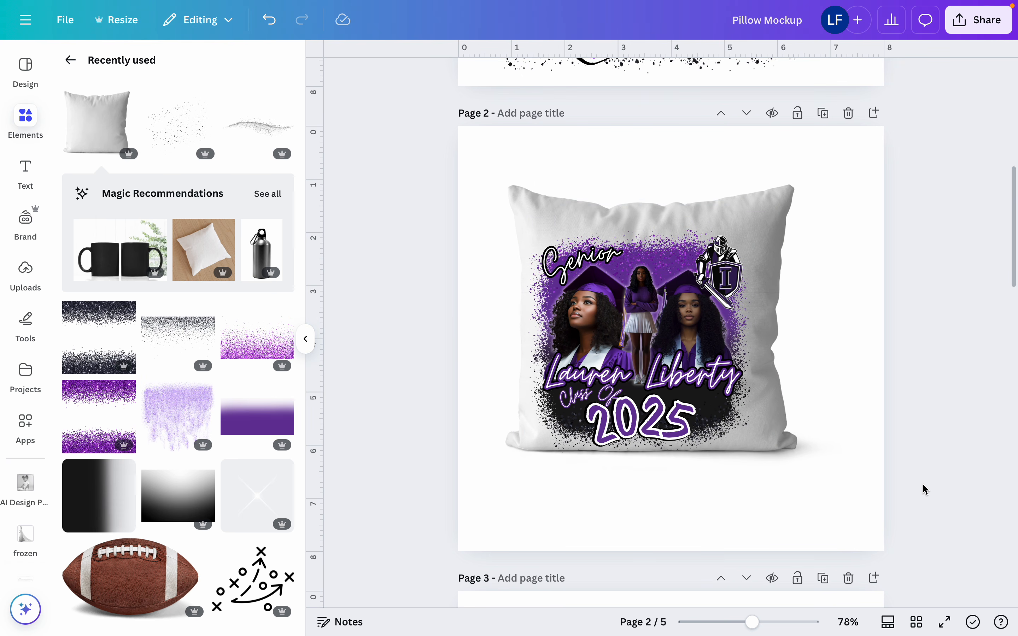